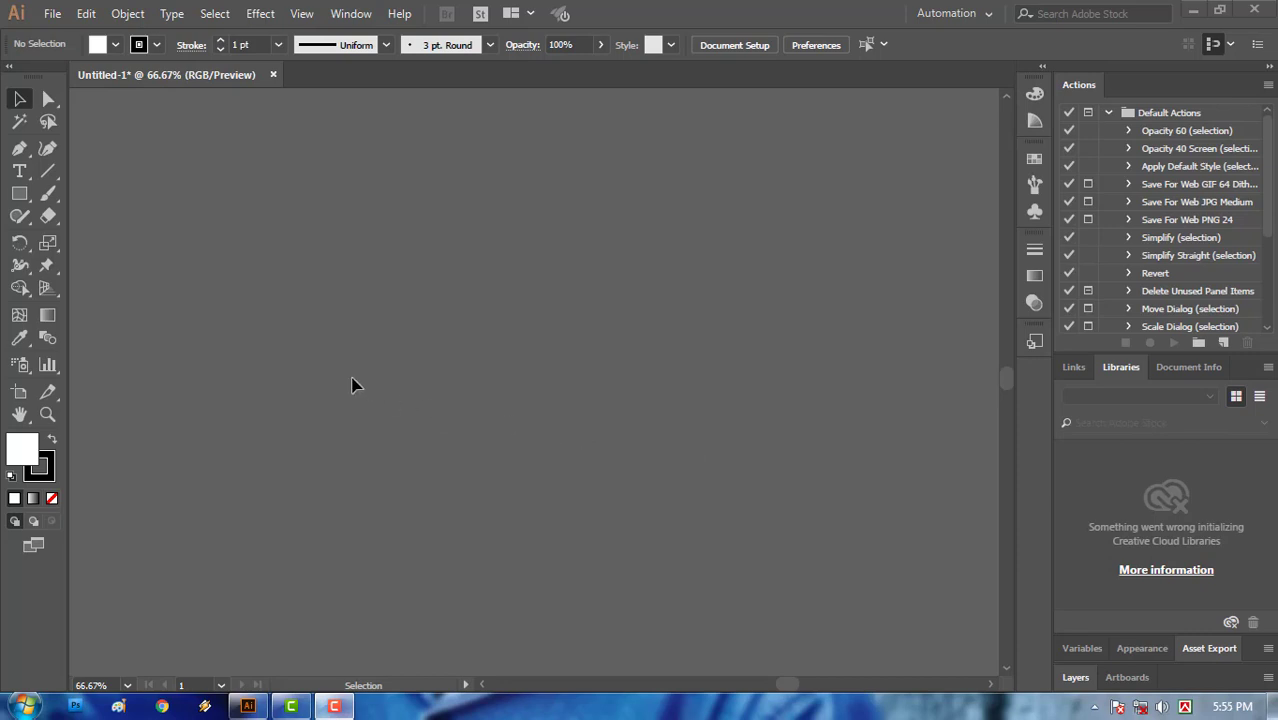
- Set up the Pen tool with no fill and a 0.5 pt orange stroke for tracing the rooster
key(space)
drag(450, 394, 872, 385)
drag(442, 382, 684, 375)
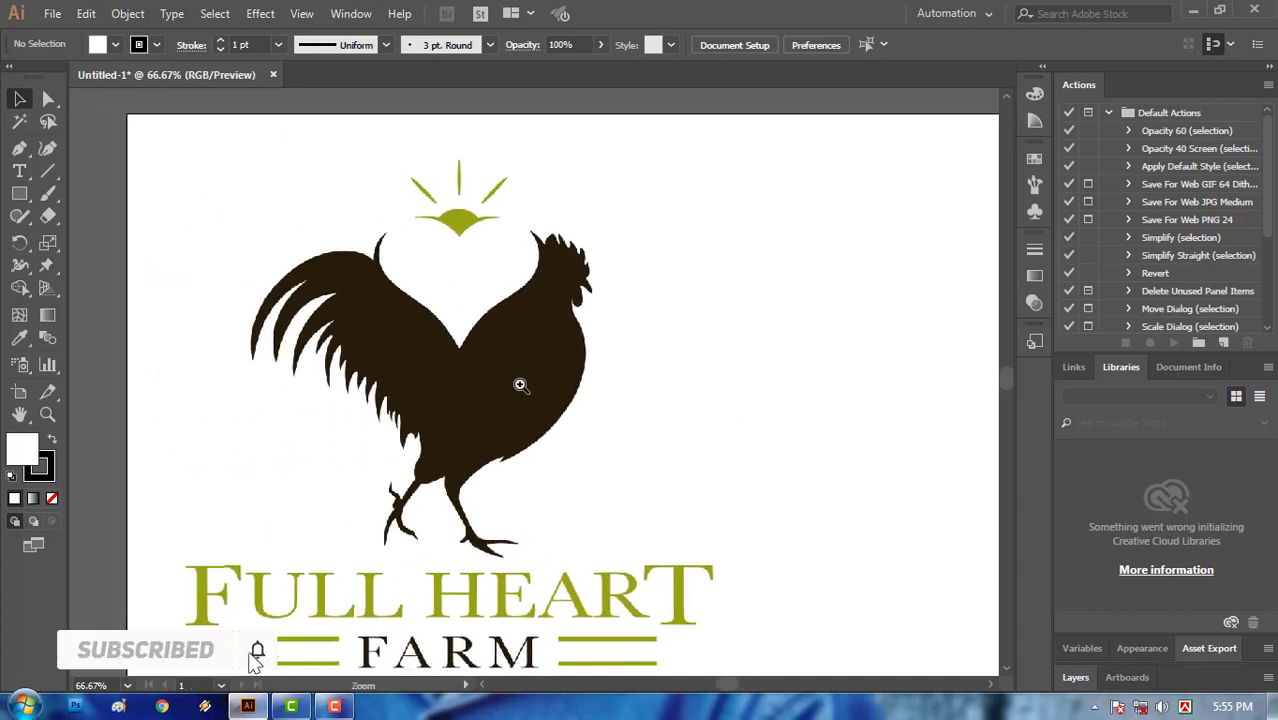
ctrl+click(520, 384)
ctrl+click(522, 387)
drag(534, 385, 617, 526)
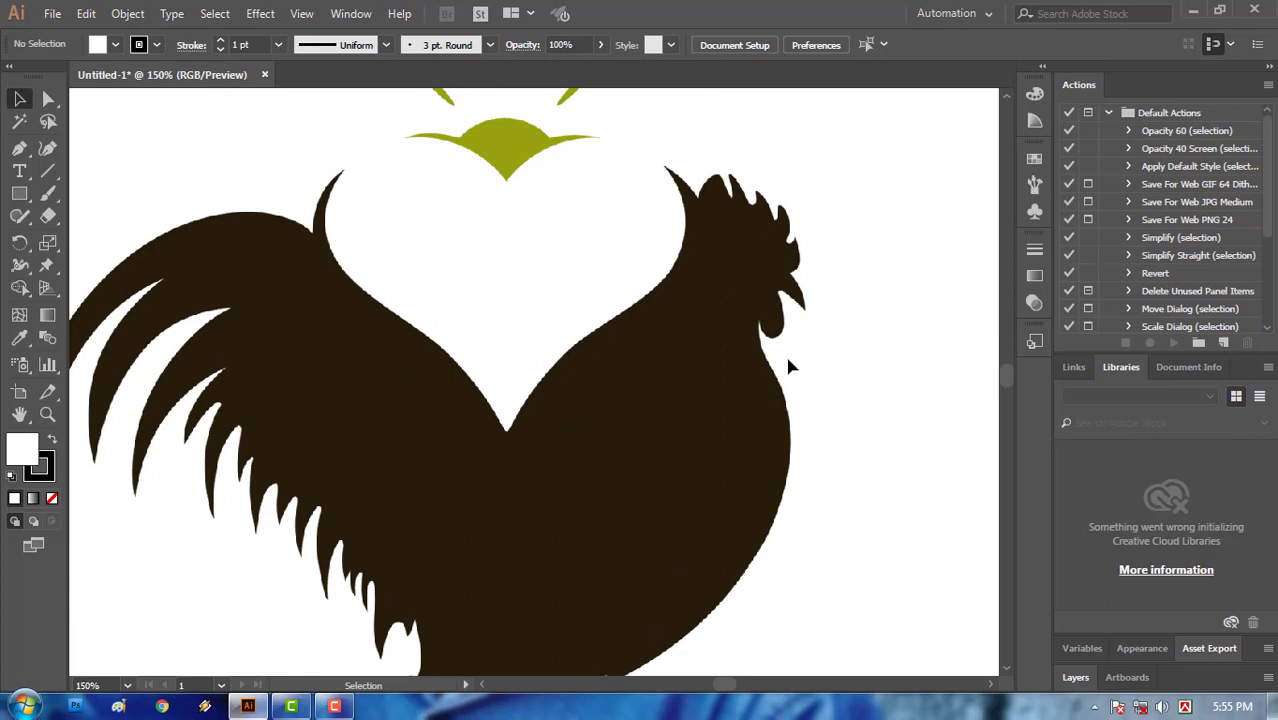
click(20, 150)
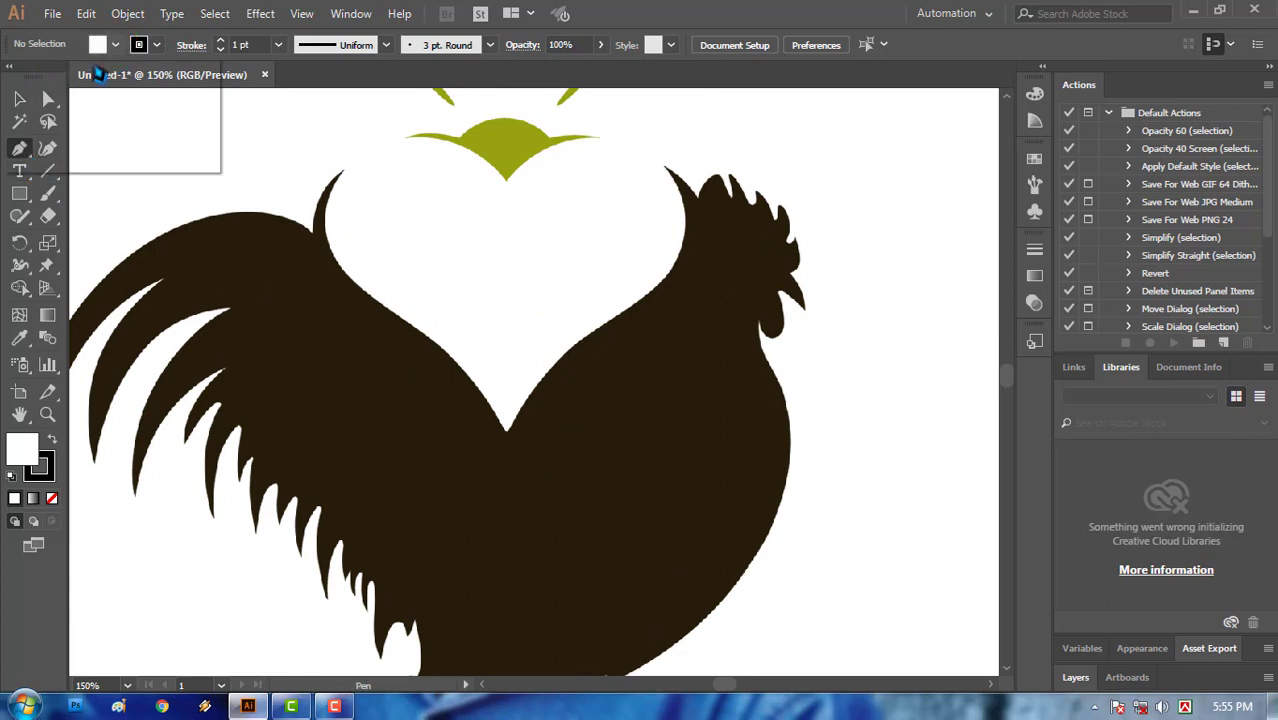
click(156, 45)
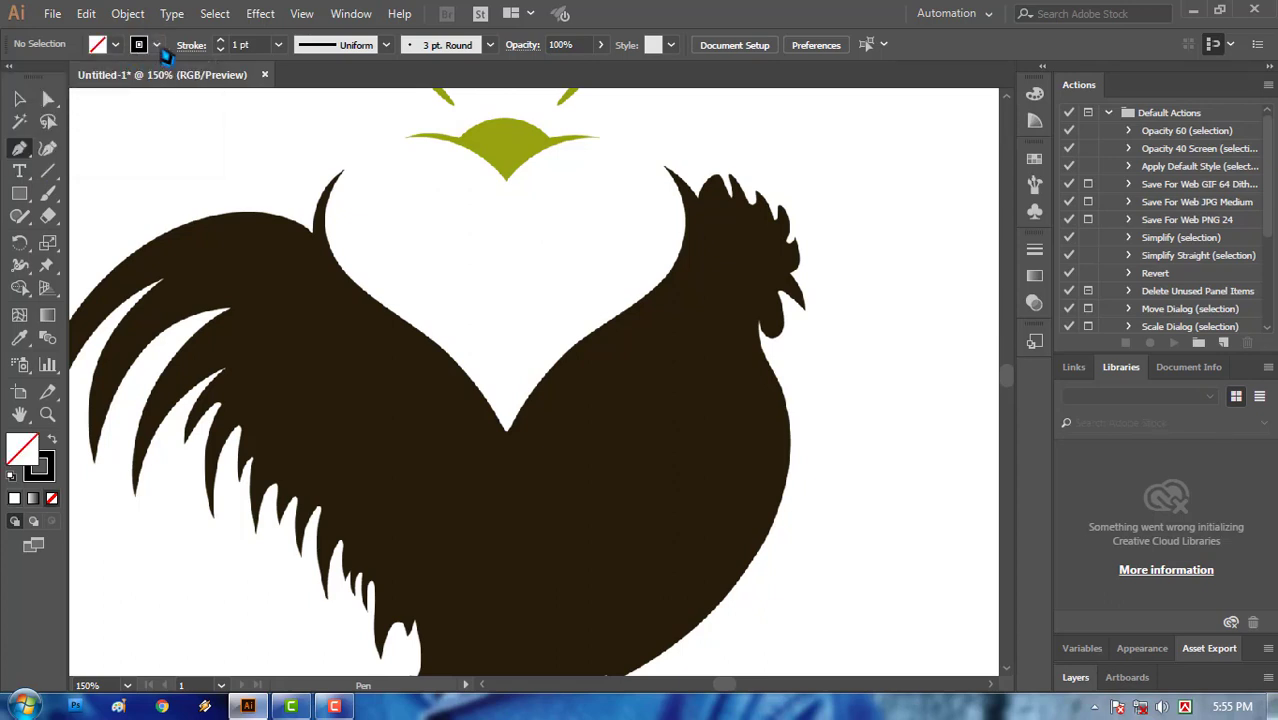
click(158, 46)
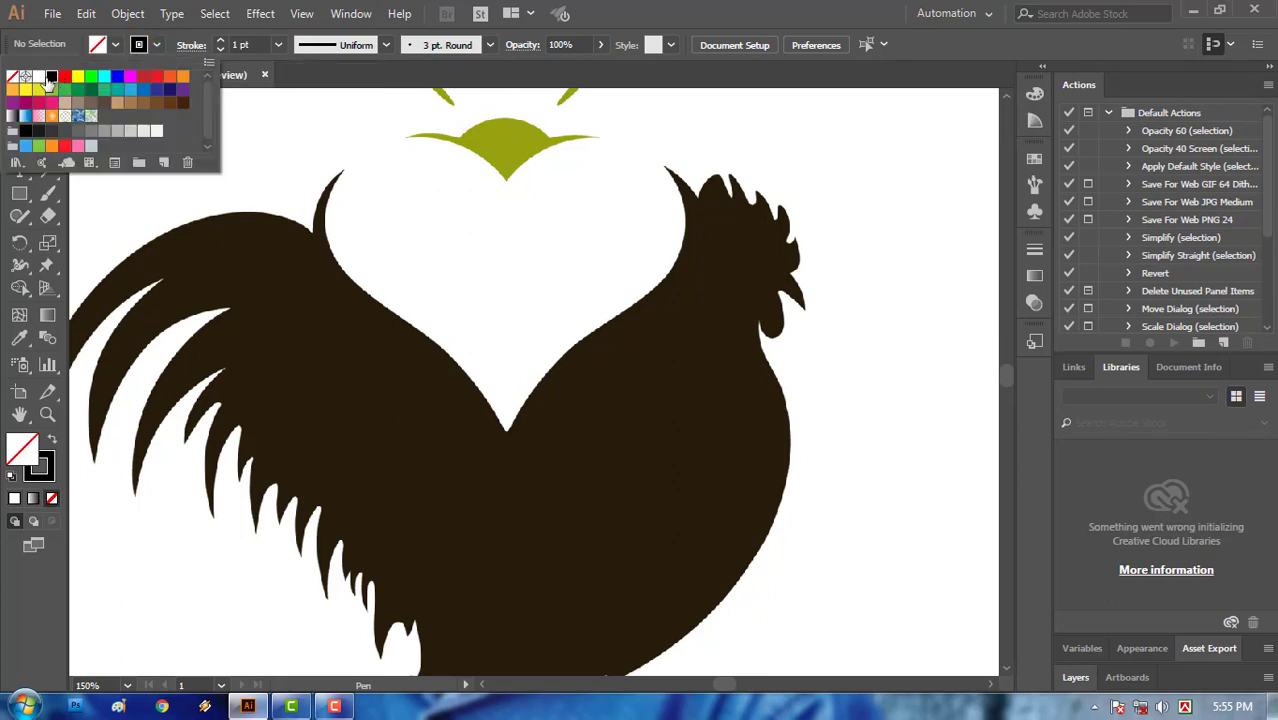
click(183, 77)
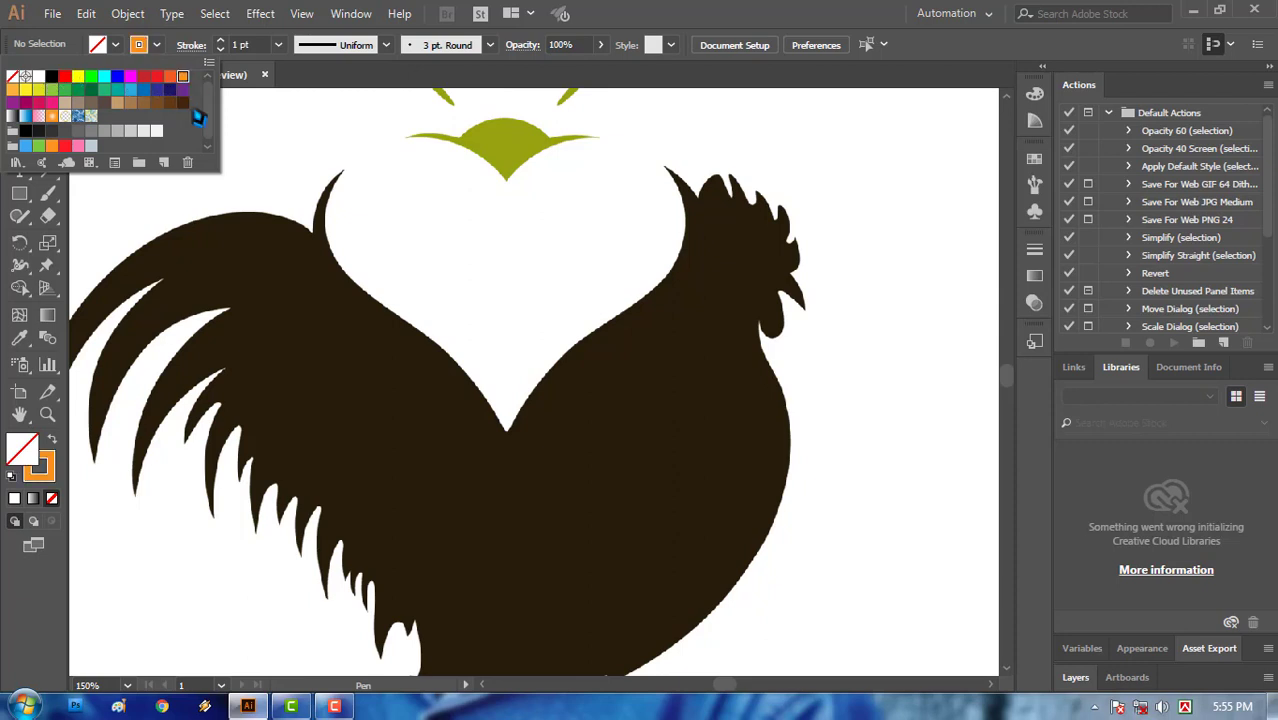
click(278, 45)
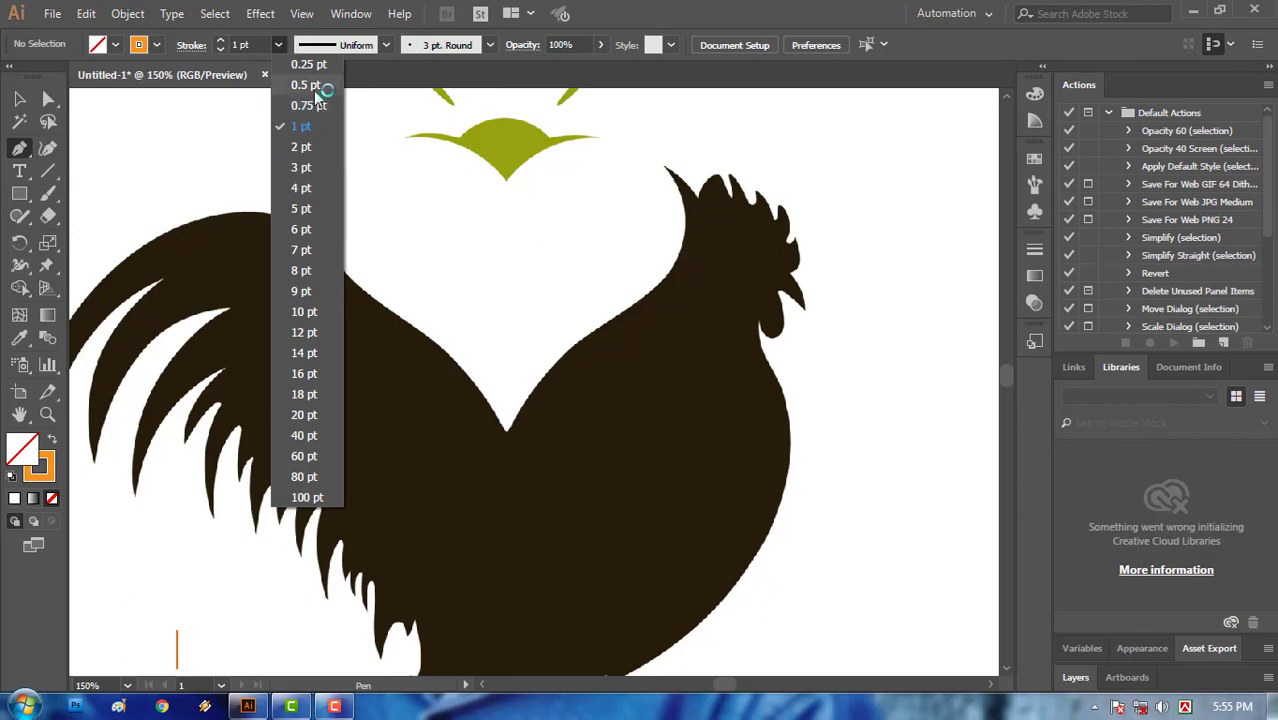
click(306, 85)
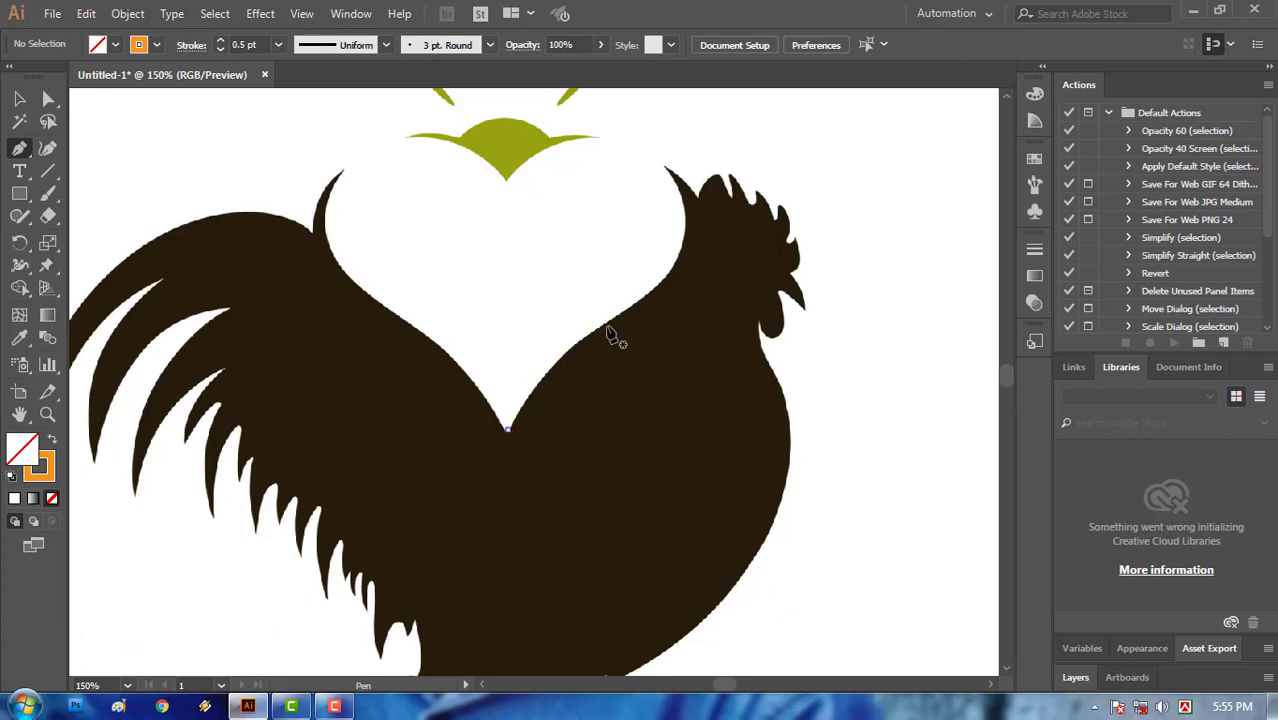
- Trace from the V notch in the rooster's back along the neck to the pointed feather tip and down to the comb's base
drag(604, 324, 669, 284)
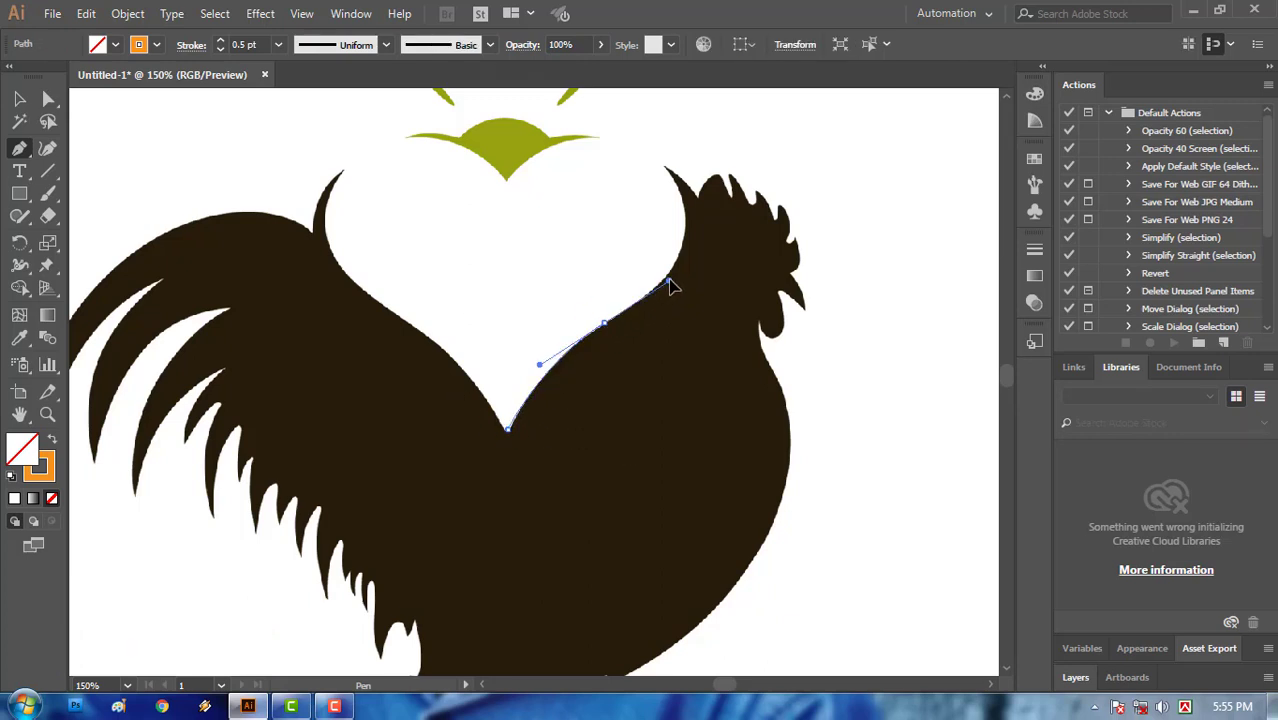
click(604, 323)
ctrl+click(670, 308)
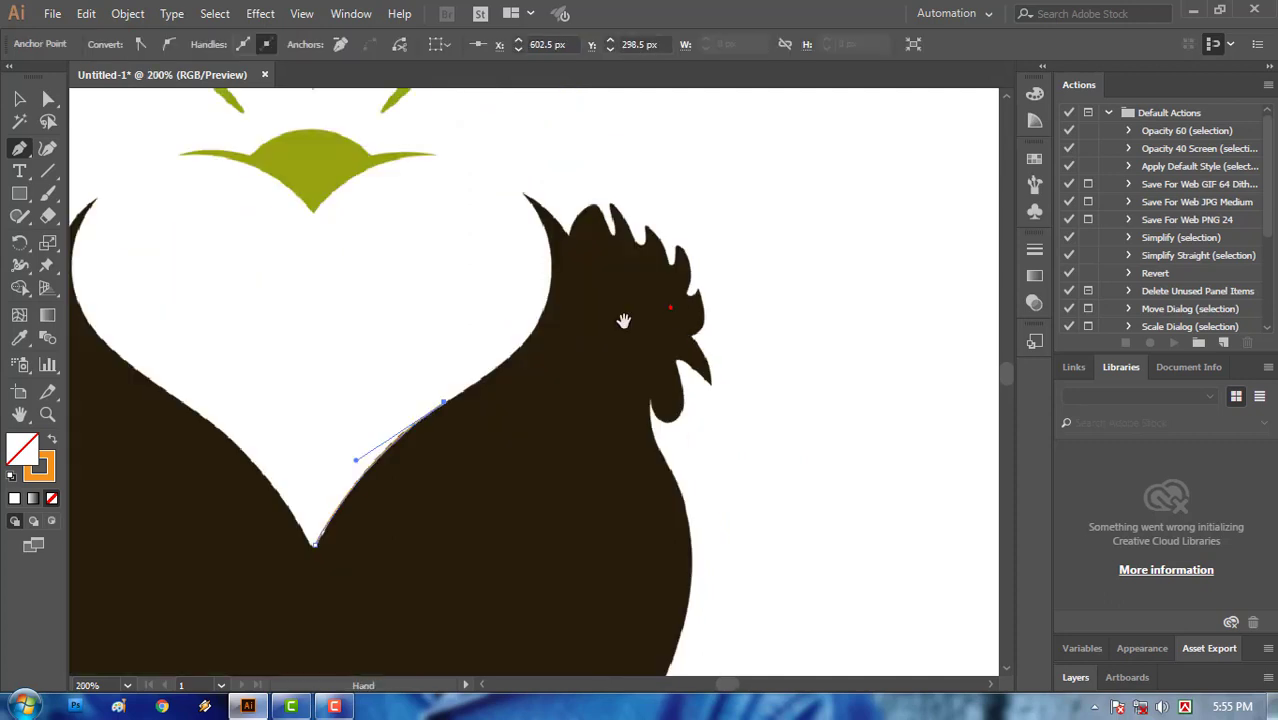
drag(623, 320, 642, 357)
drag(553, 370, 590, 331)
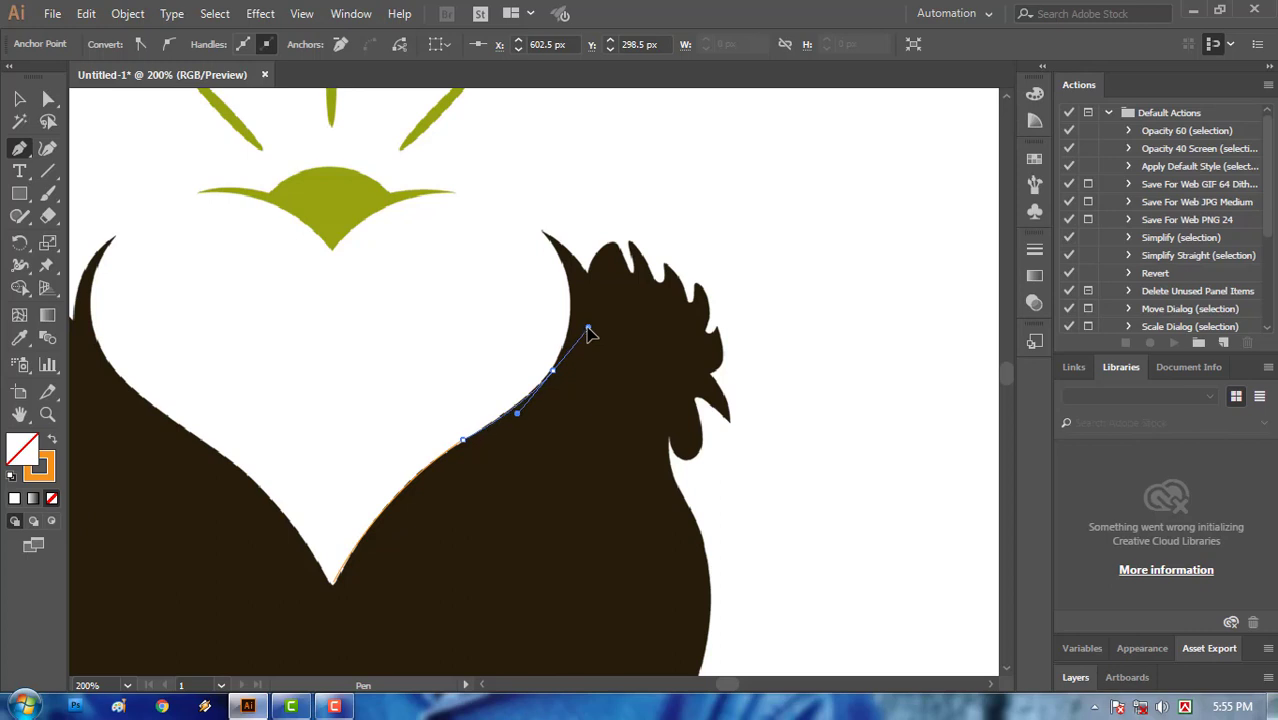
click(553, 370)
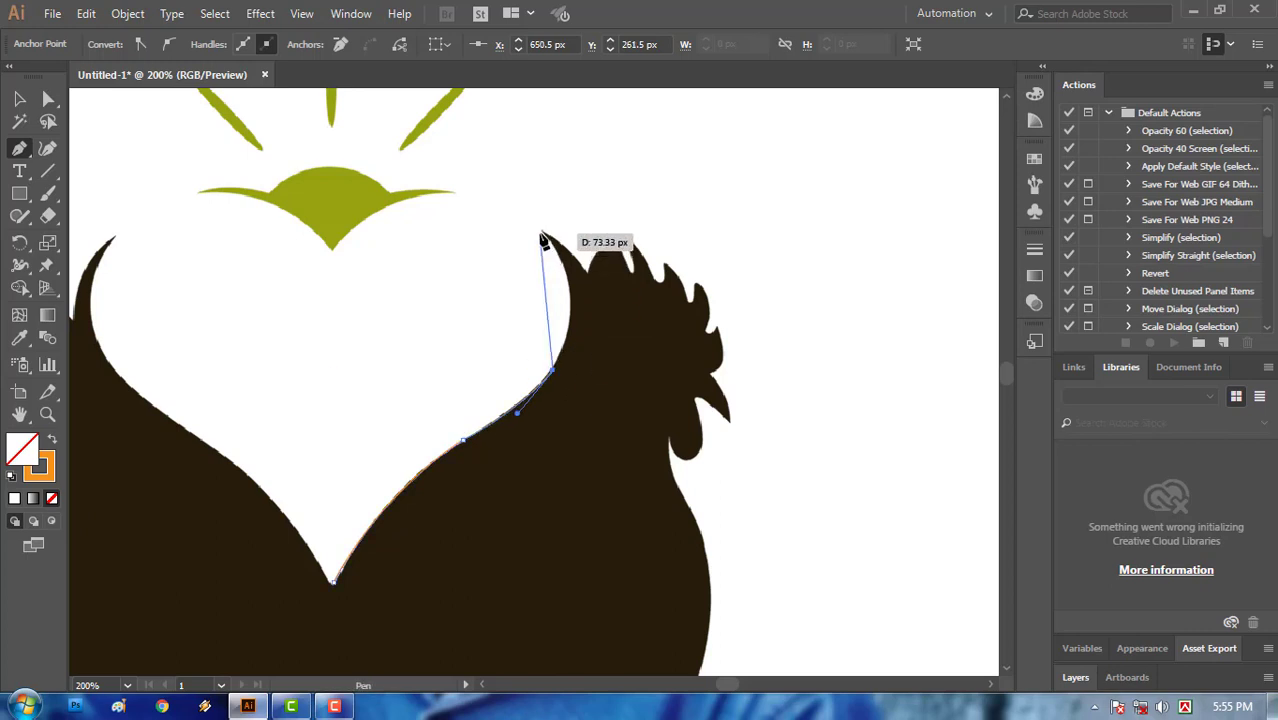
drag(540, 233, 480, 176)
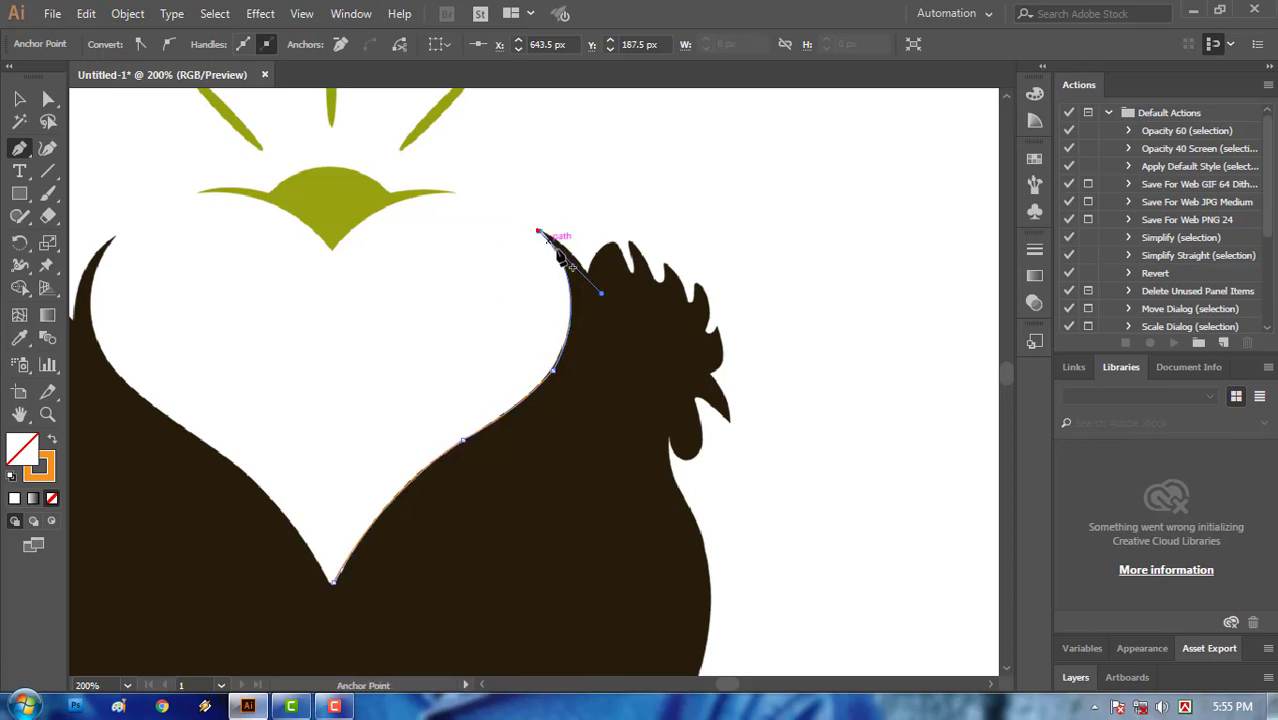
drag(540, 232, 654, 316)
- Continue the path around the lobes and spikes of the rooster's comb as far as the top of the beak
click(628, 265)
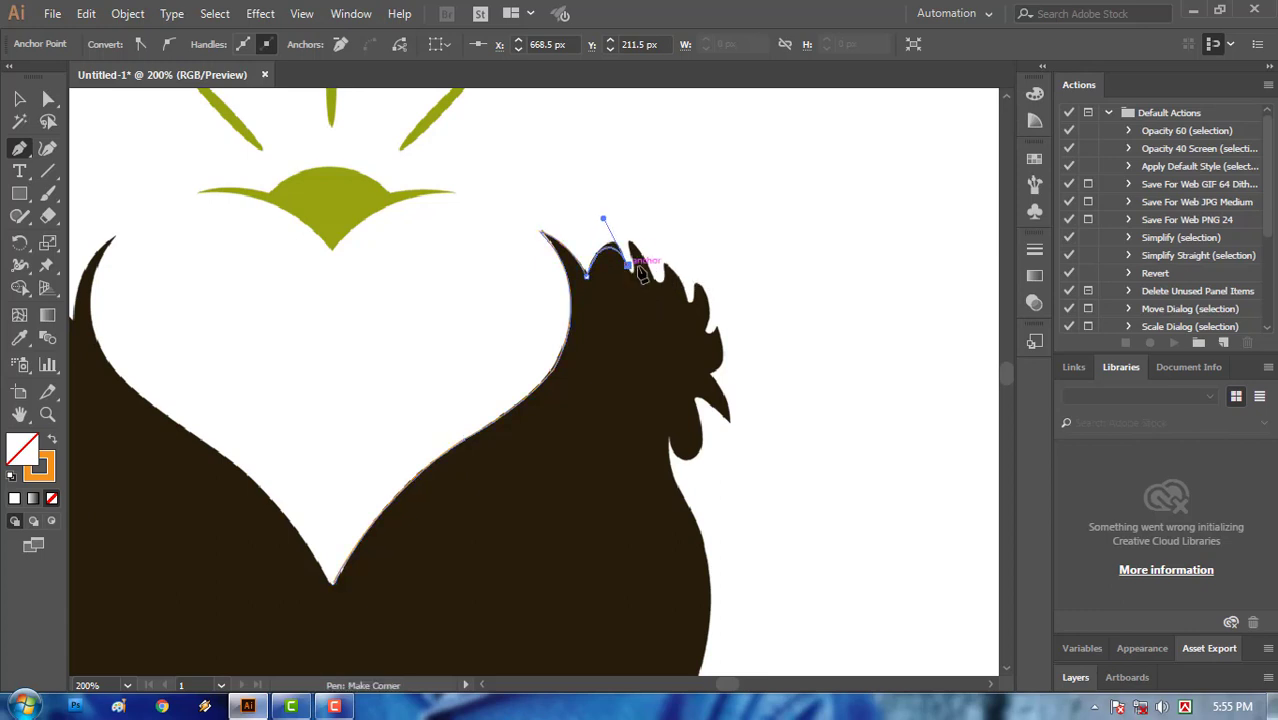
drag(628, 243, 663, 237)
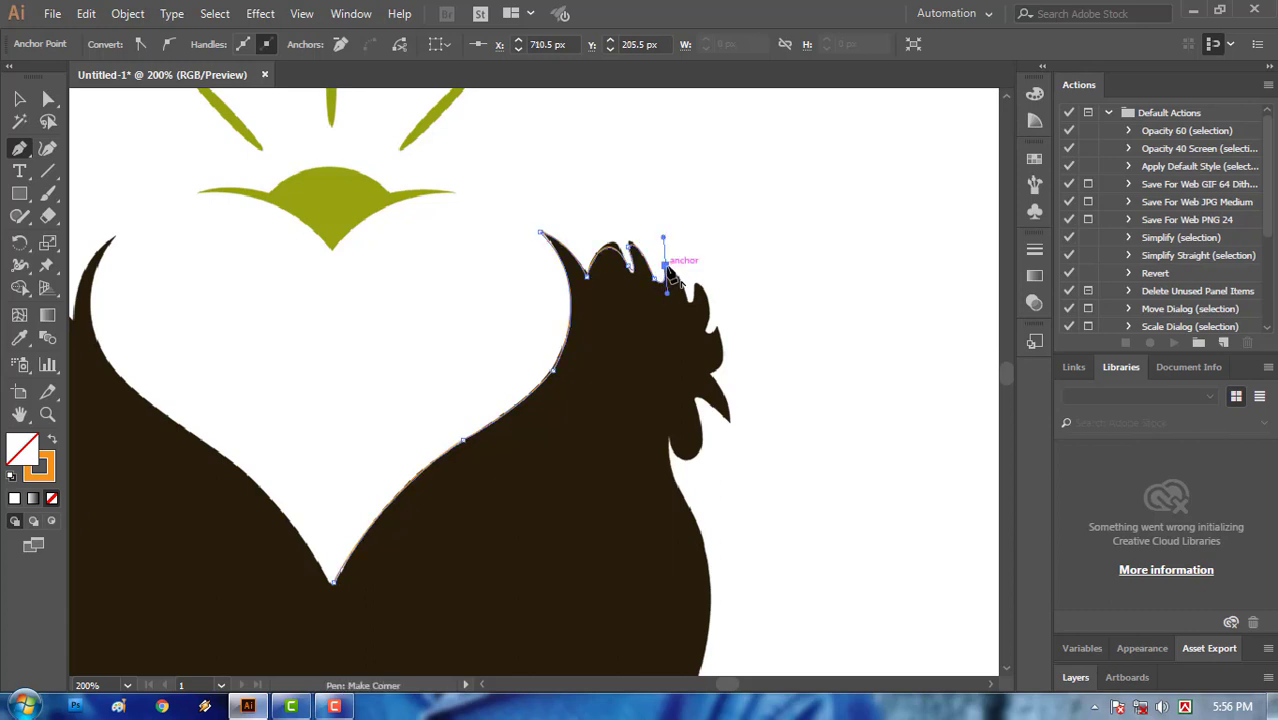
click(665, 266)
drag(692, 311, 688, 354)
click(702, 285)
click(703, 329)
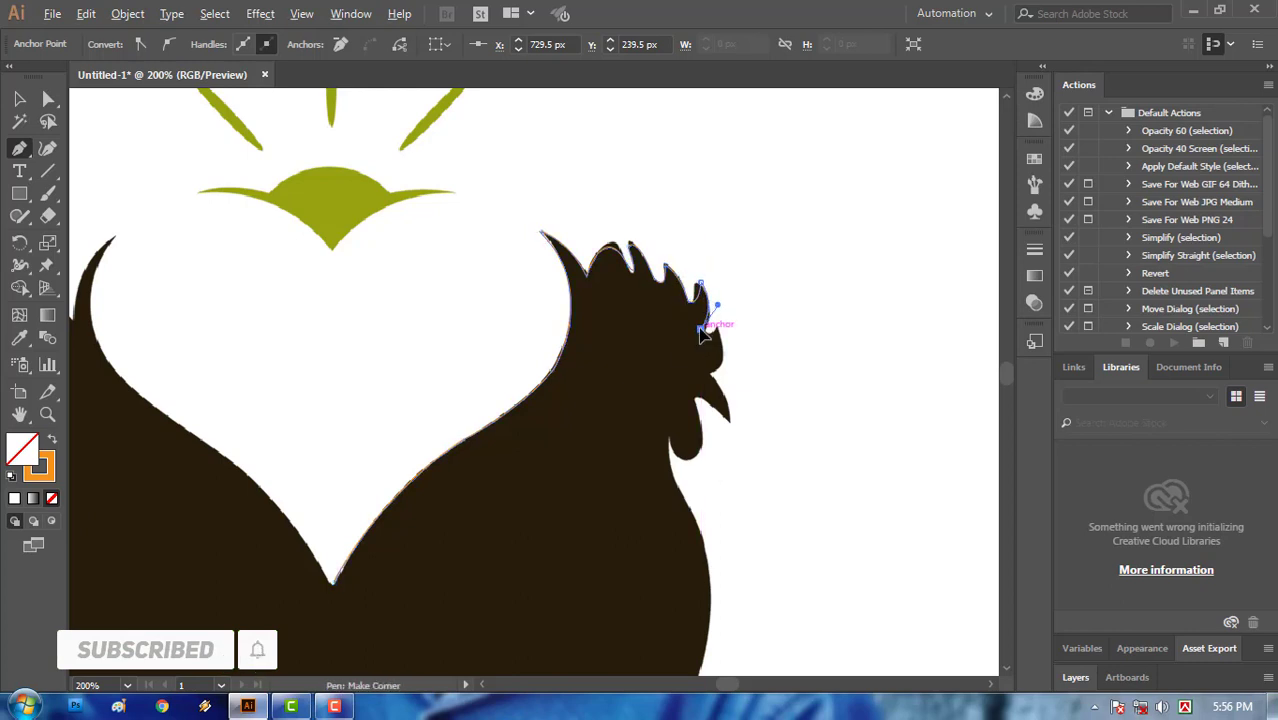
click(713, 326)
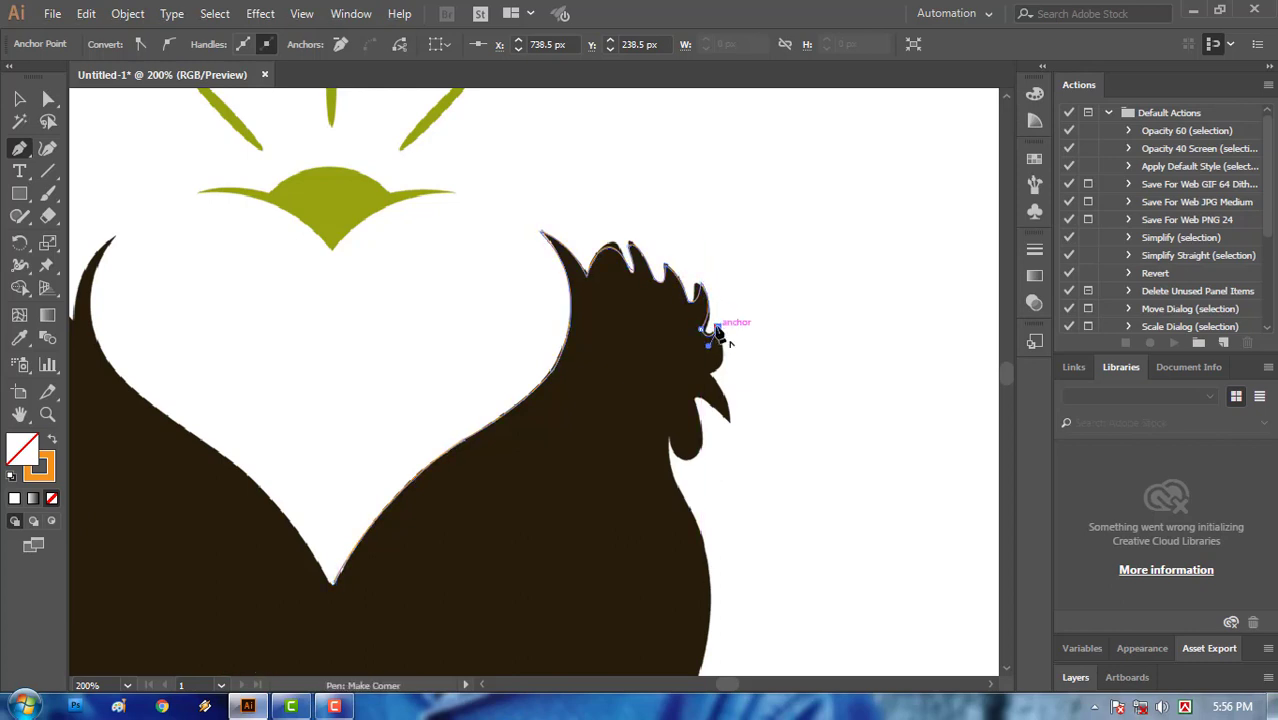
drag(708, 374, 734, 363)
- Trace around the rooster's beak and the rounded wattle, ending at the throat
drag(728, 426, 727, 449)
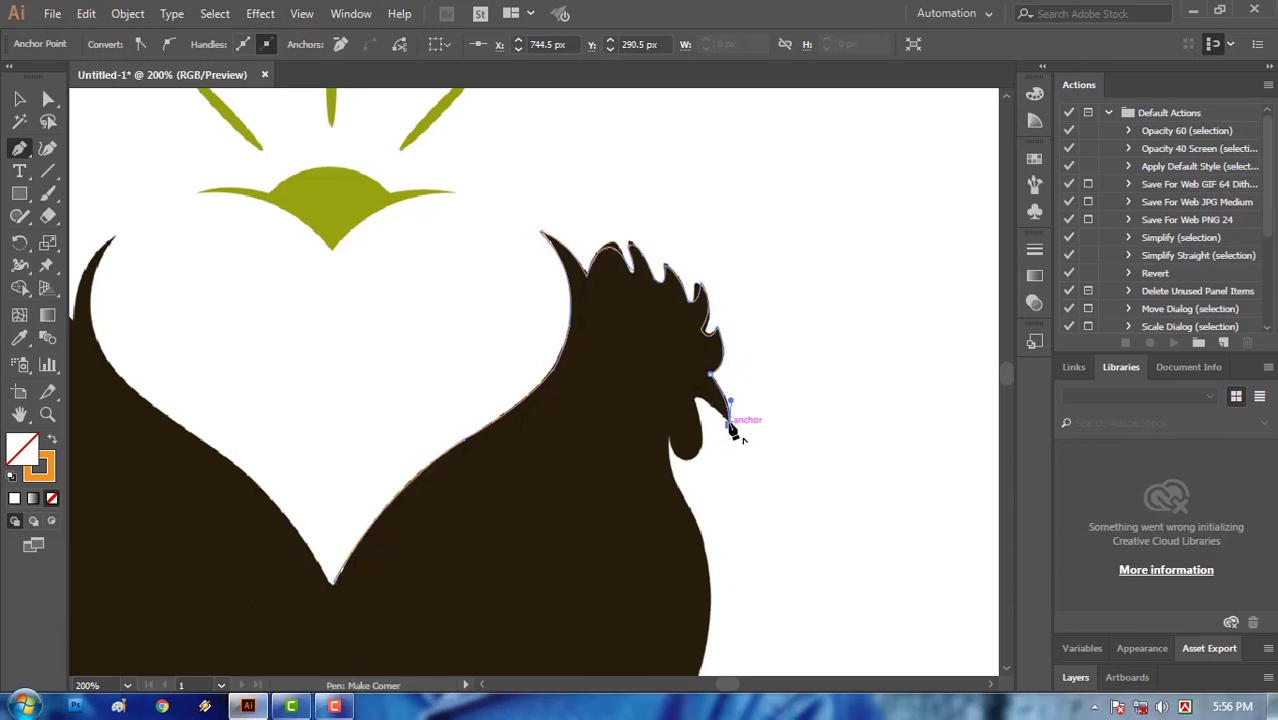
click(729, 424)
drag(694, 397, 675, 399)
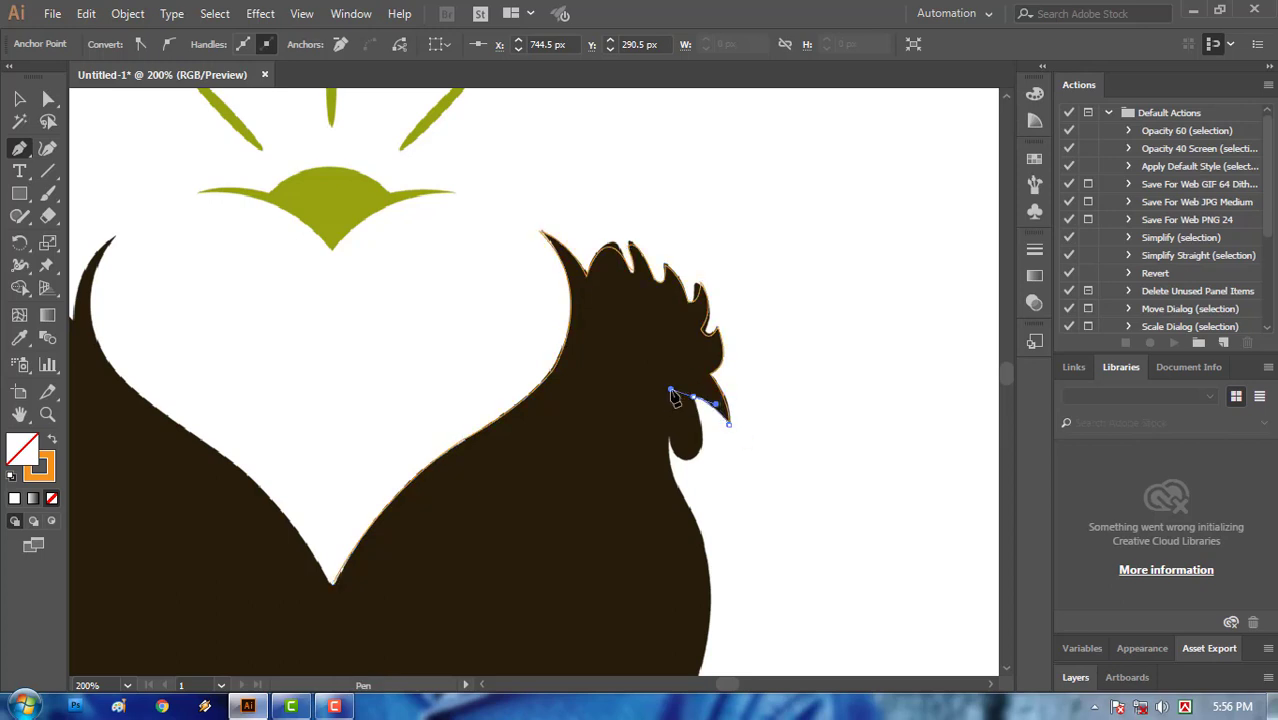
click(693, 397)
drag(699, 450, 655, 405)
click(699, 450)
click(669, 438)
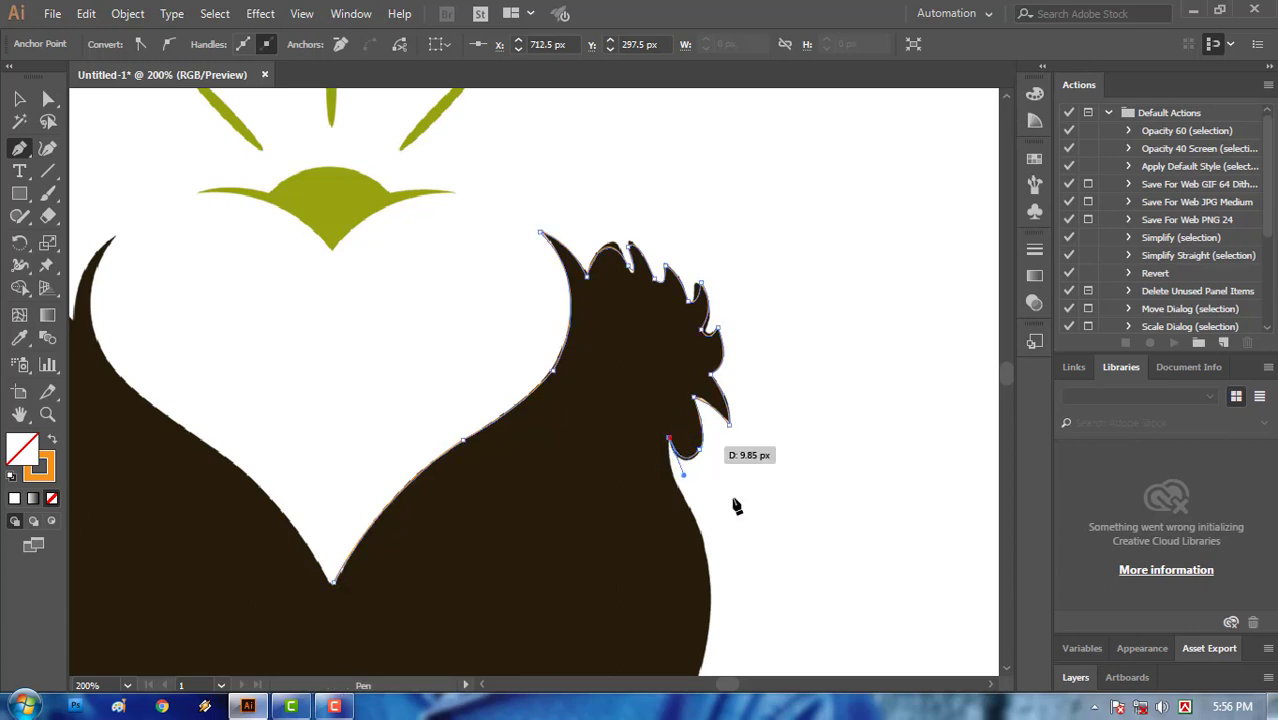
- Trace the breast and belly curve past the small feather notch to the front edge of the front leg
drag(737, 505, 763, 291)
click(635, 343)
drag(607, 523, 457, 504)
click(605, 344)
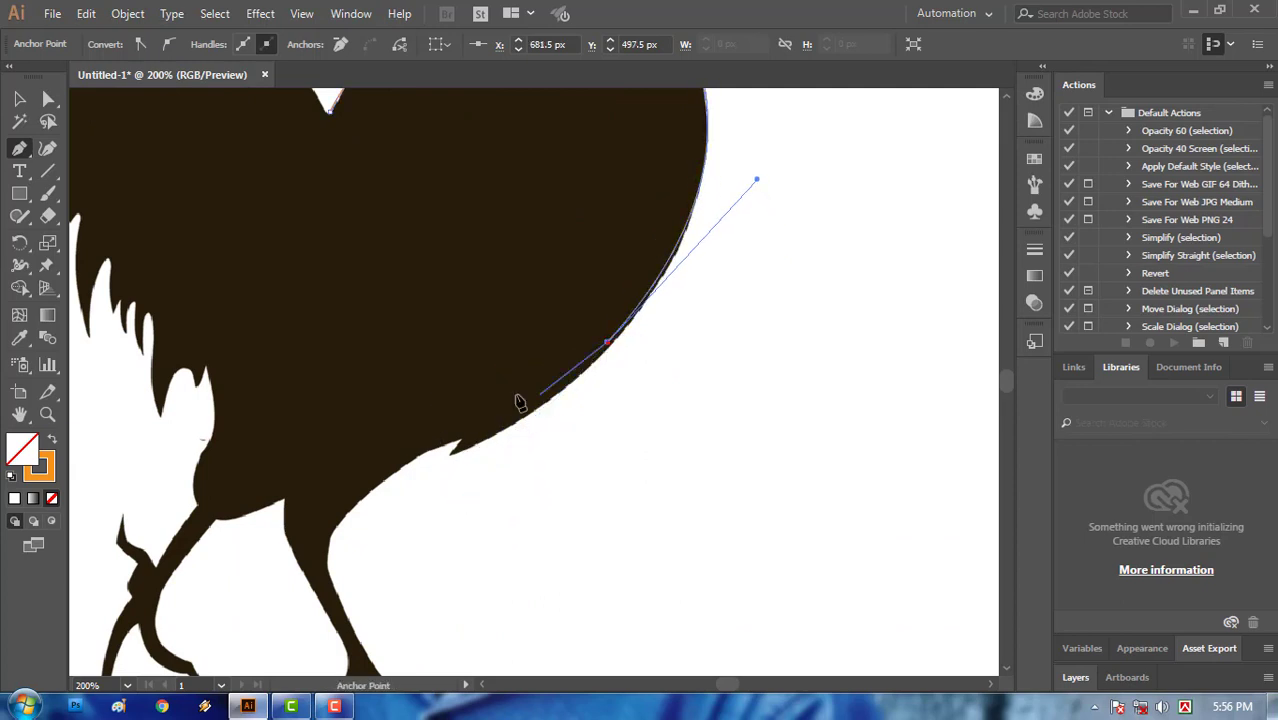
click(452, 454)
drag(452, 454, 381, 484)
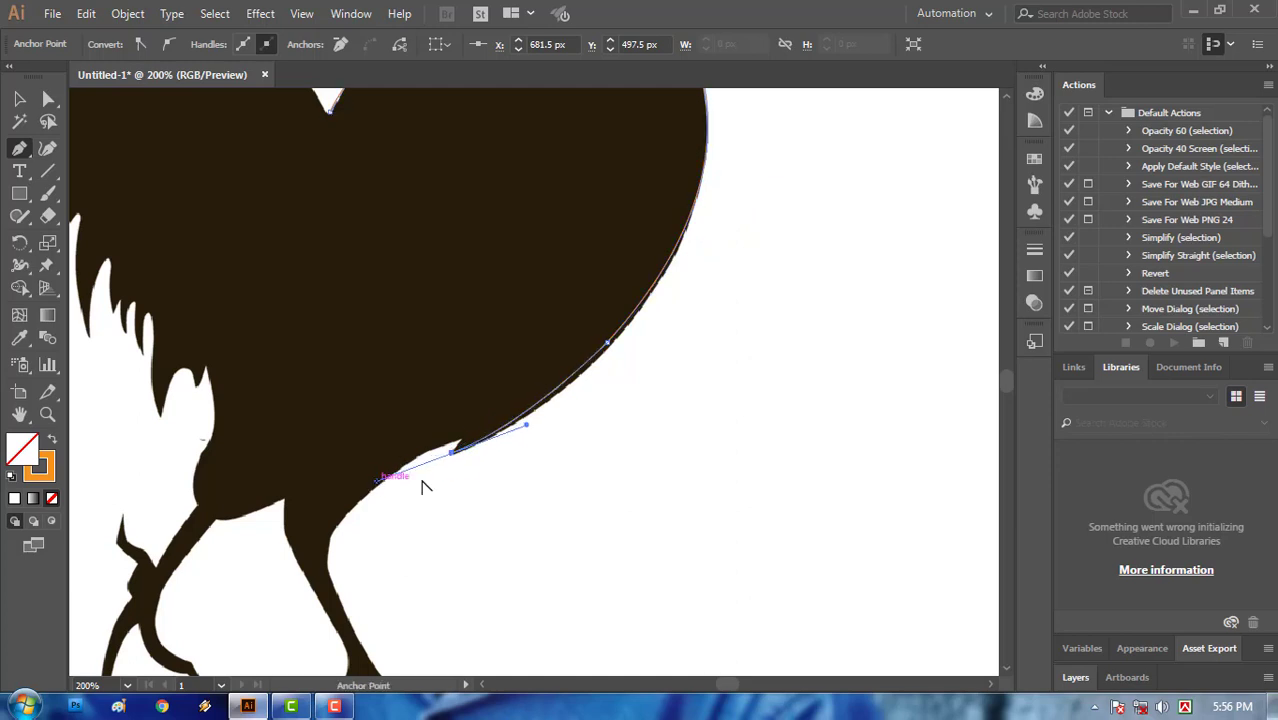
drag(454, 453, 293, 616)
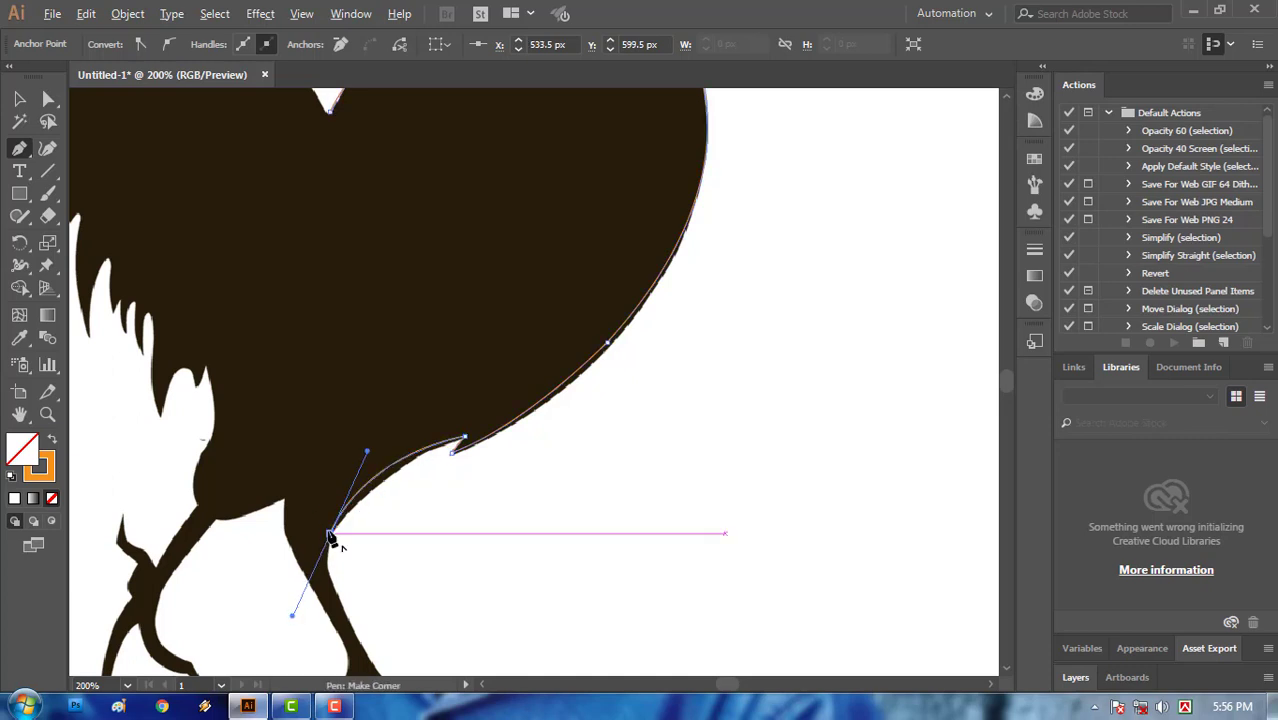
click(330, 534)
- Trace the front leg's front edge down to the foot and around the two forward toes
drag(391, 464, 422, 166)
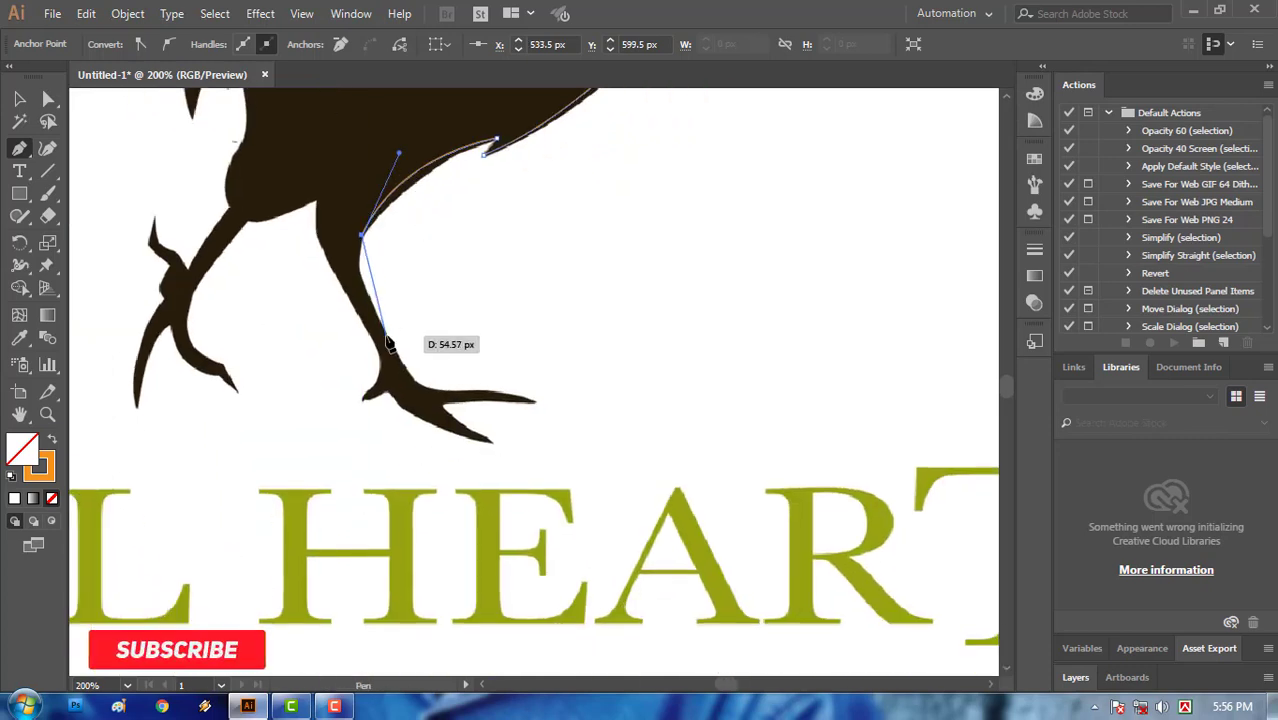
click(398, 353)
drag(398, 353, 408, 371)
click(374, 316)
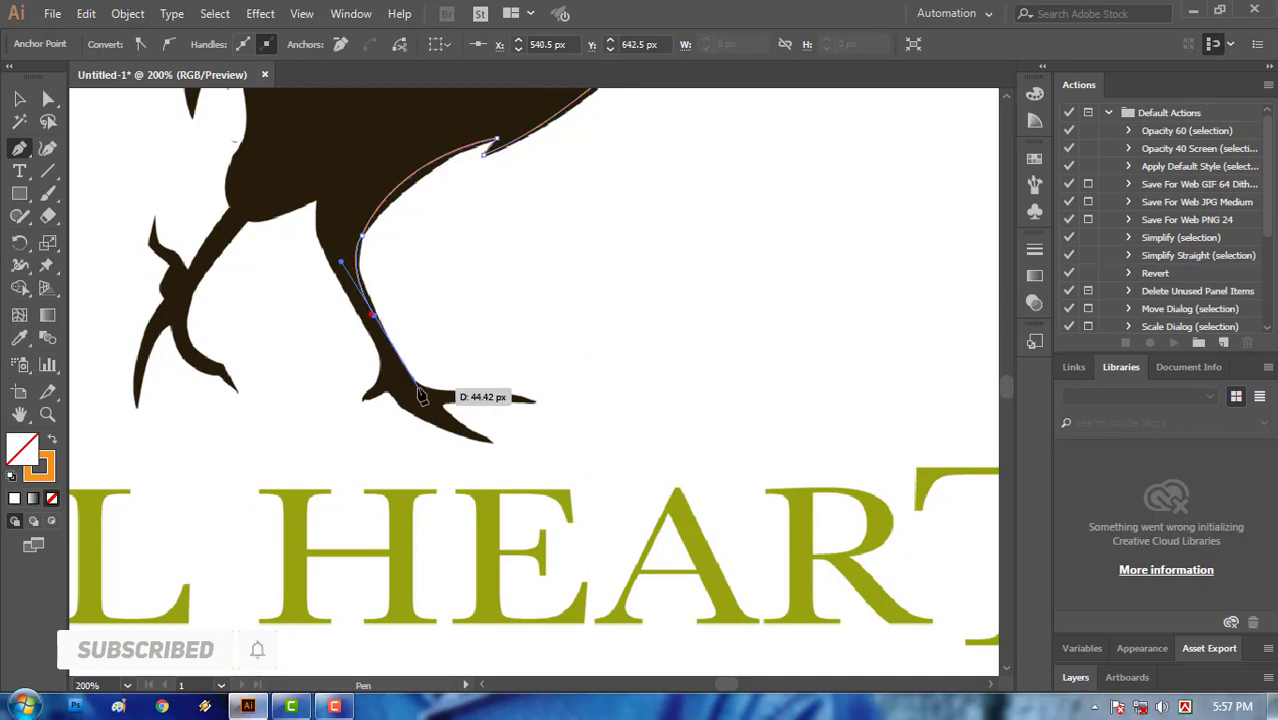
click(413, 383)
drag(481, 389, 522, 375)
click(481, 389)
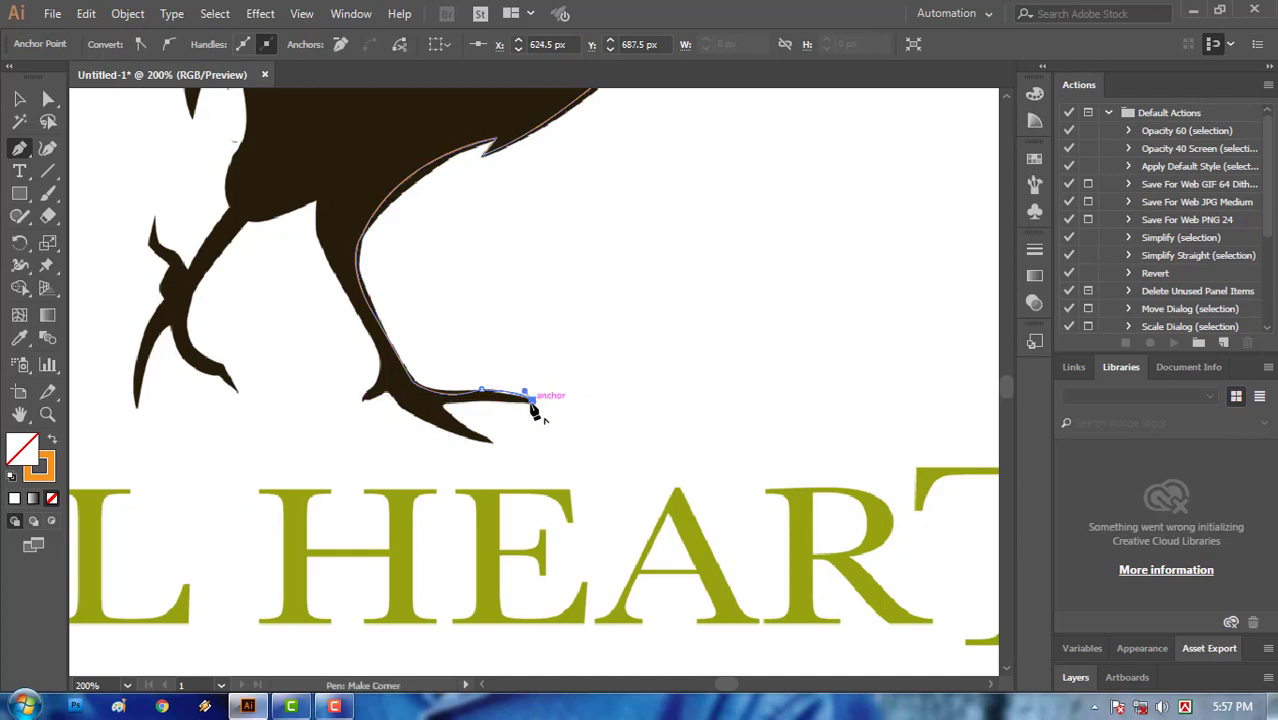
drag(532, 402, 517, 451)
click(489, 441)
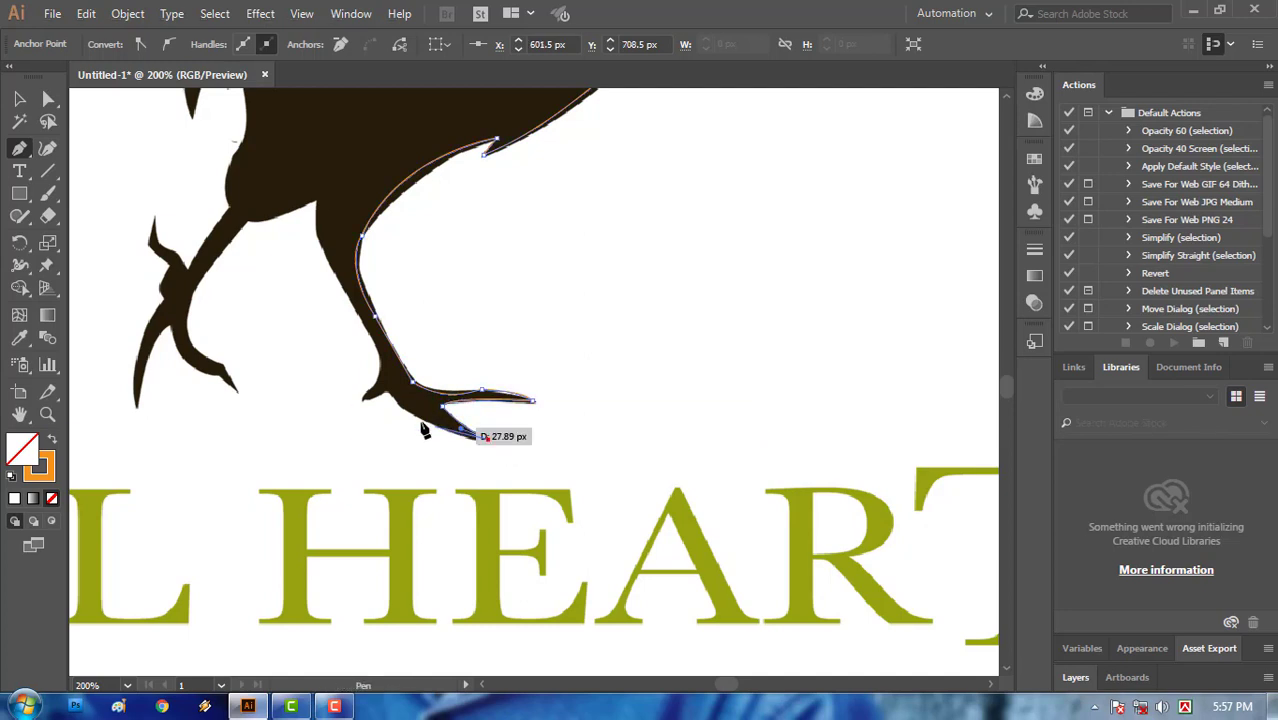
- Trace the underside of the front foot and its small back toe up to the ankle
drag(388, 390, 337, 344)
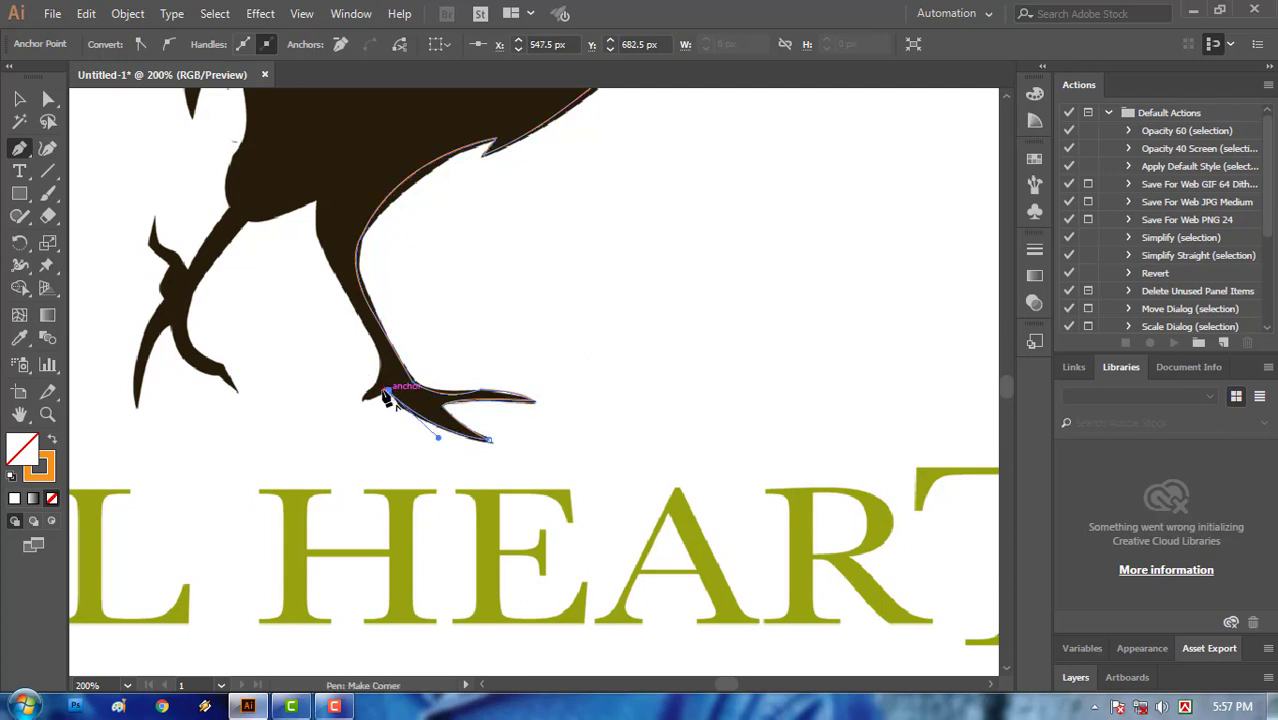
click(386, 391)
click(361, 400)
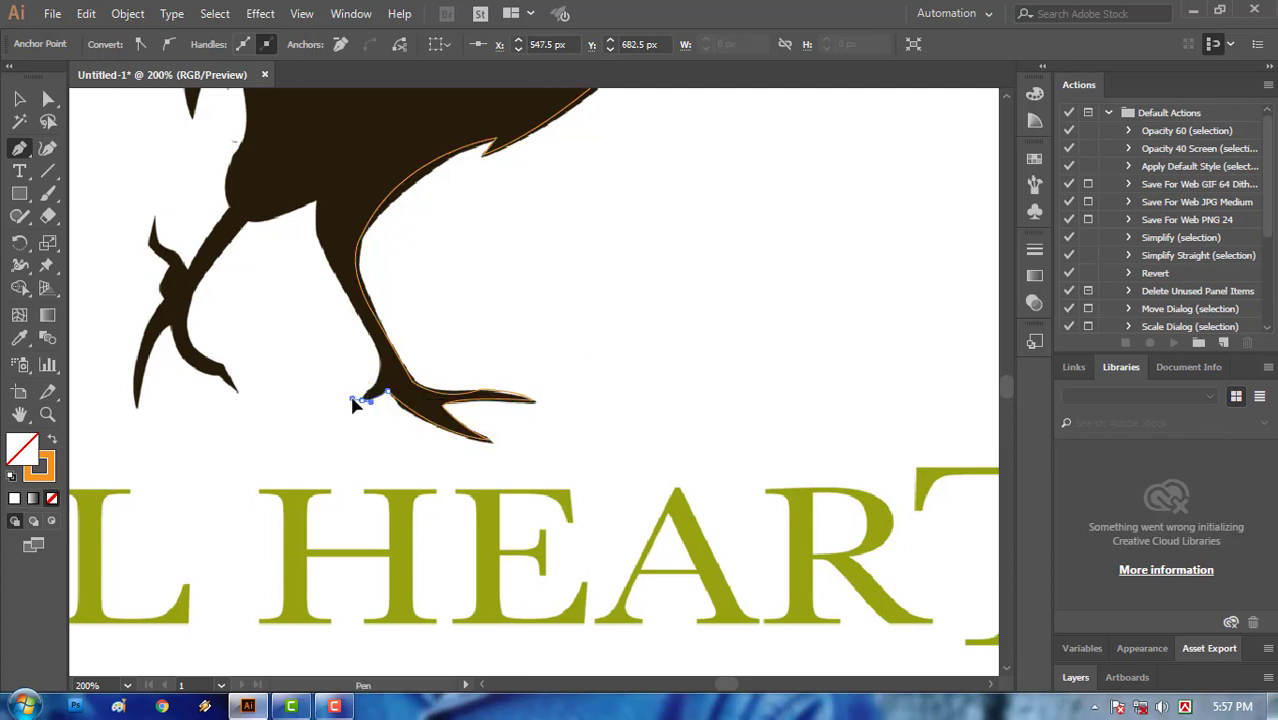
drag(364, 400, 376, 356)
key(alt)
click(378, 351)
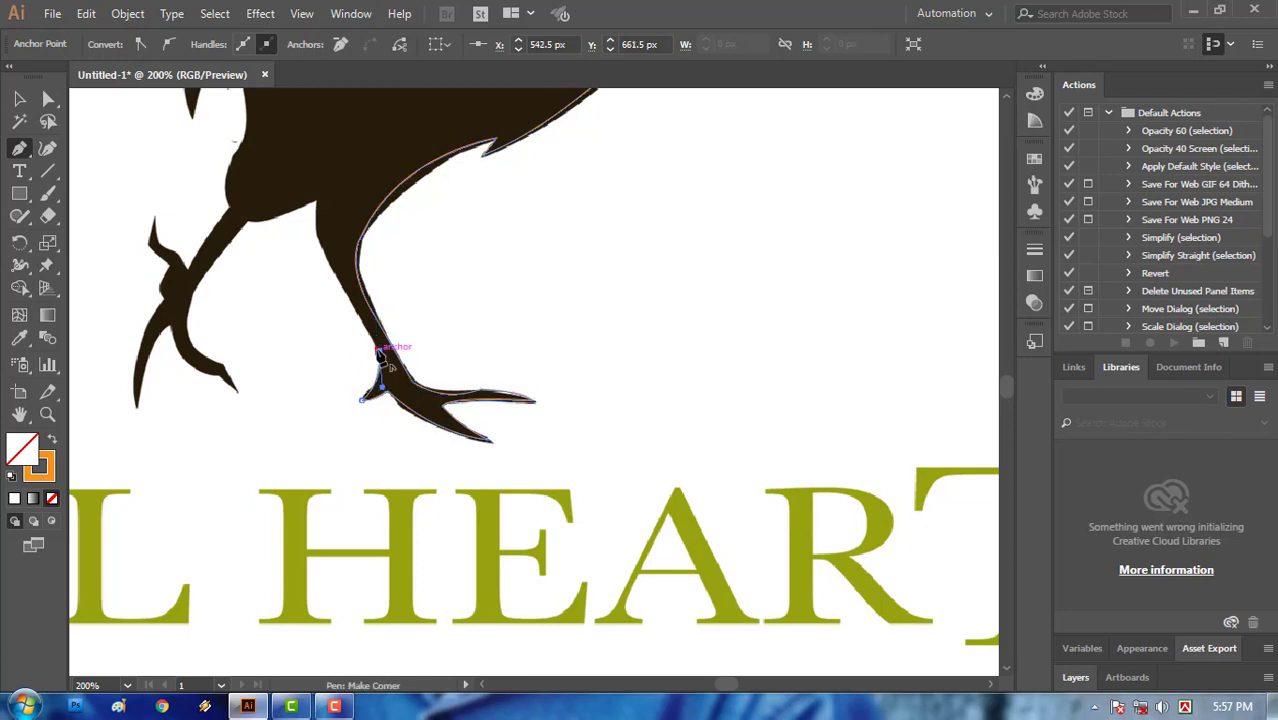
- Trace the back edge of the front leg up to the body and across the underbelly to the rear leg
drag(322, 243, 291, 191)
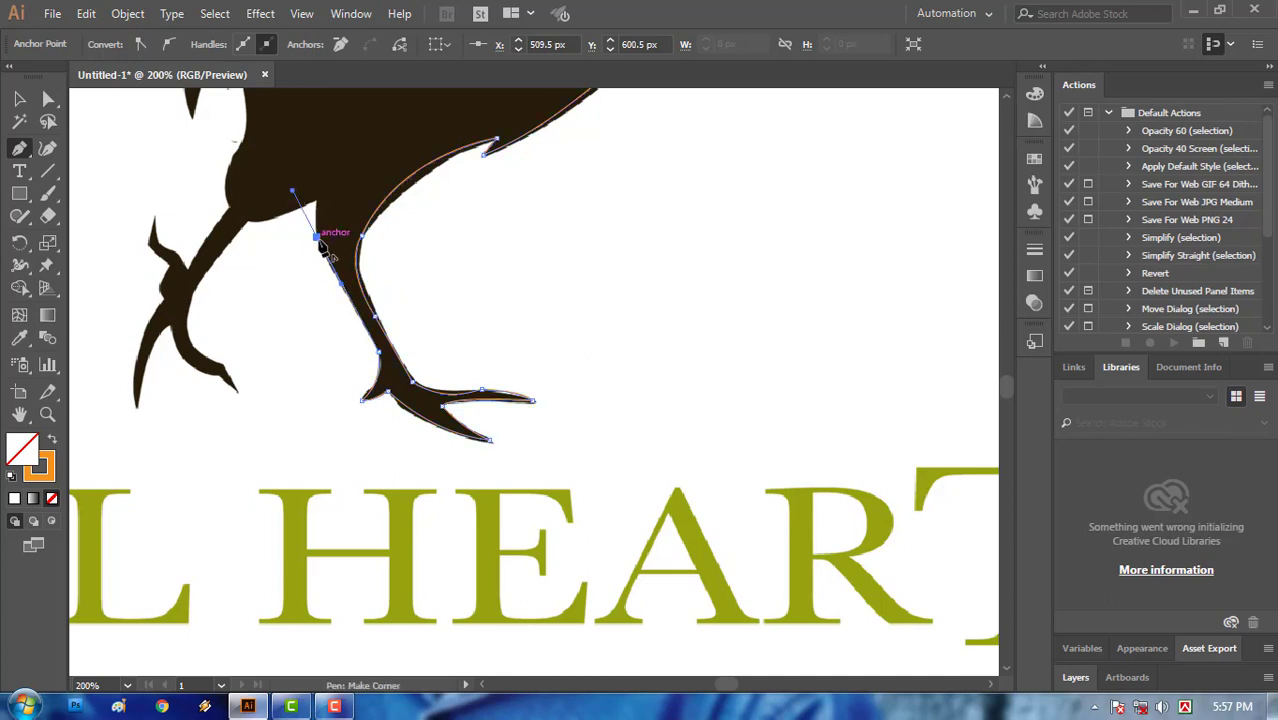
click(317, 236)
key(ctrl+z)
drag(318, 238, 210, 211)
click(245, 222)
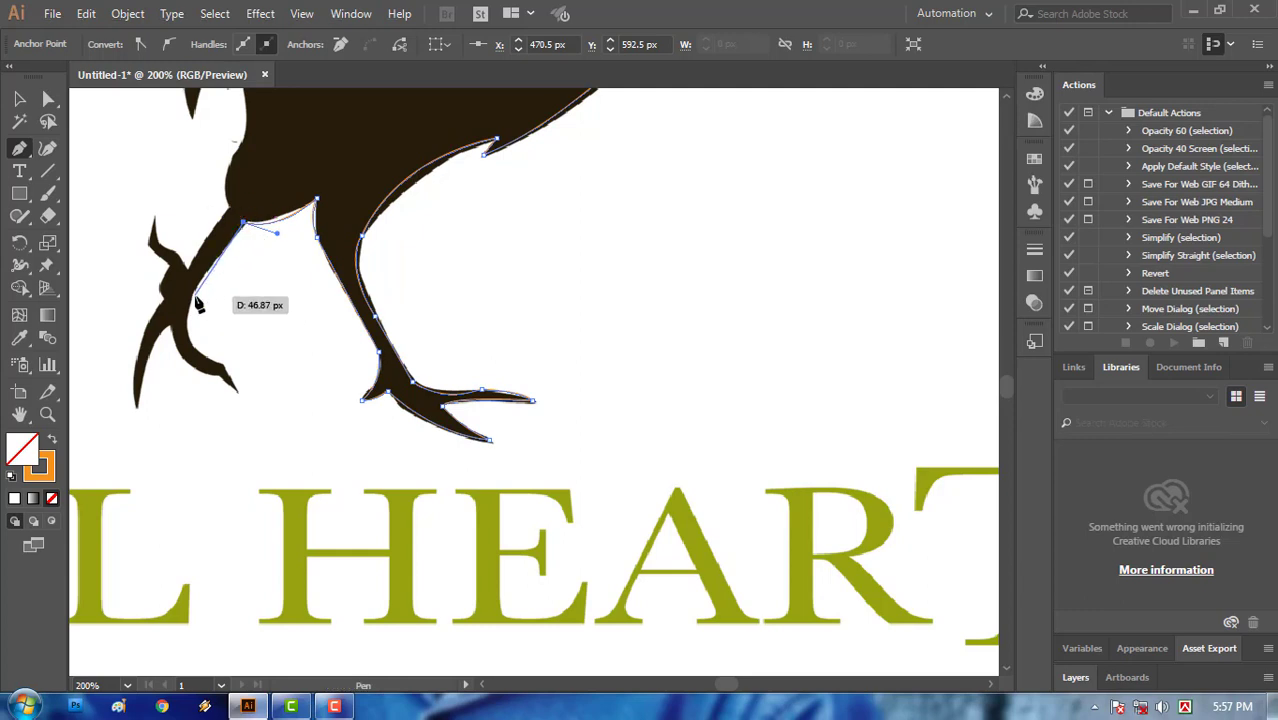
- Trace the rear leg's inner edge and around the rear foot's toes up to the tip of the raised back toe
drag(191, 295, 198, 318)
drag(200, 356, 243, 361)
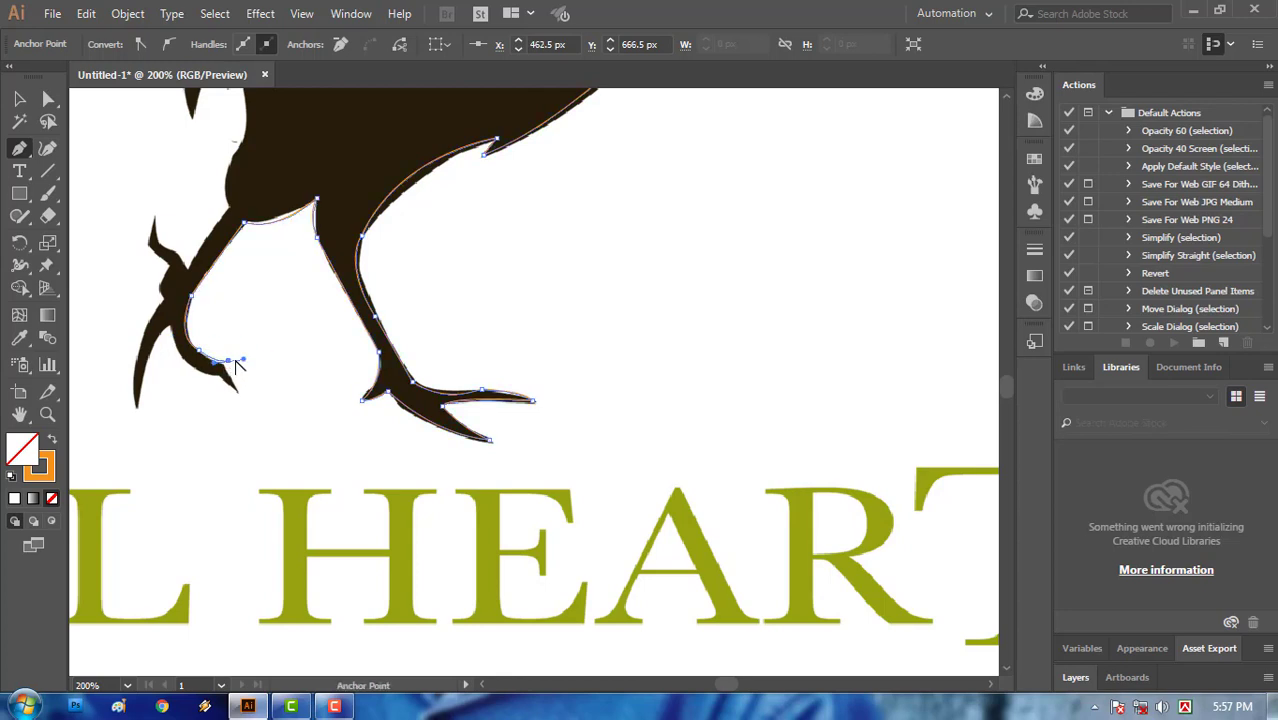
click(228, 361)
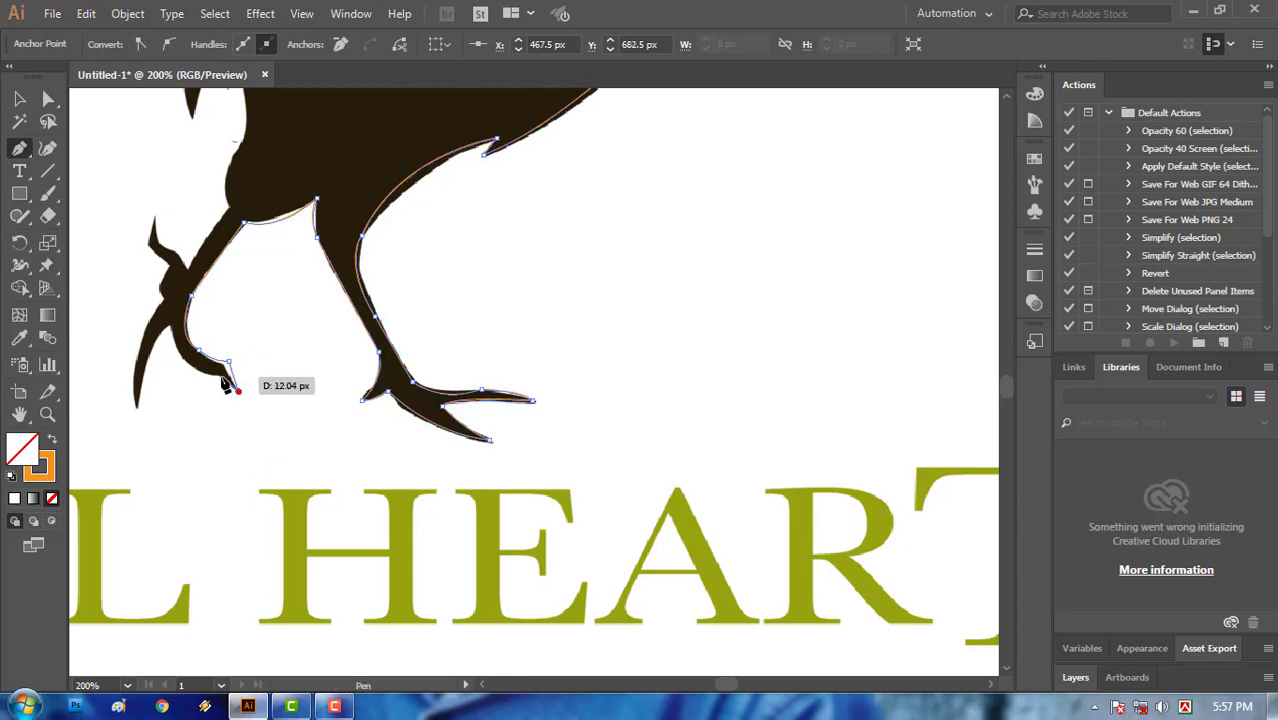
drag(168, 328, 168, 162)
click(165, 301)
click(172, 267)
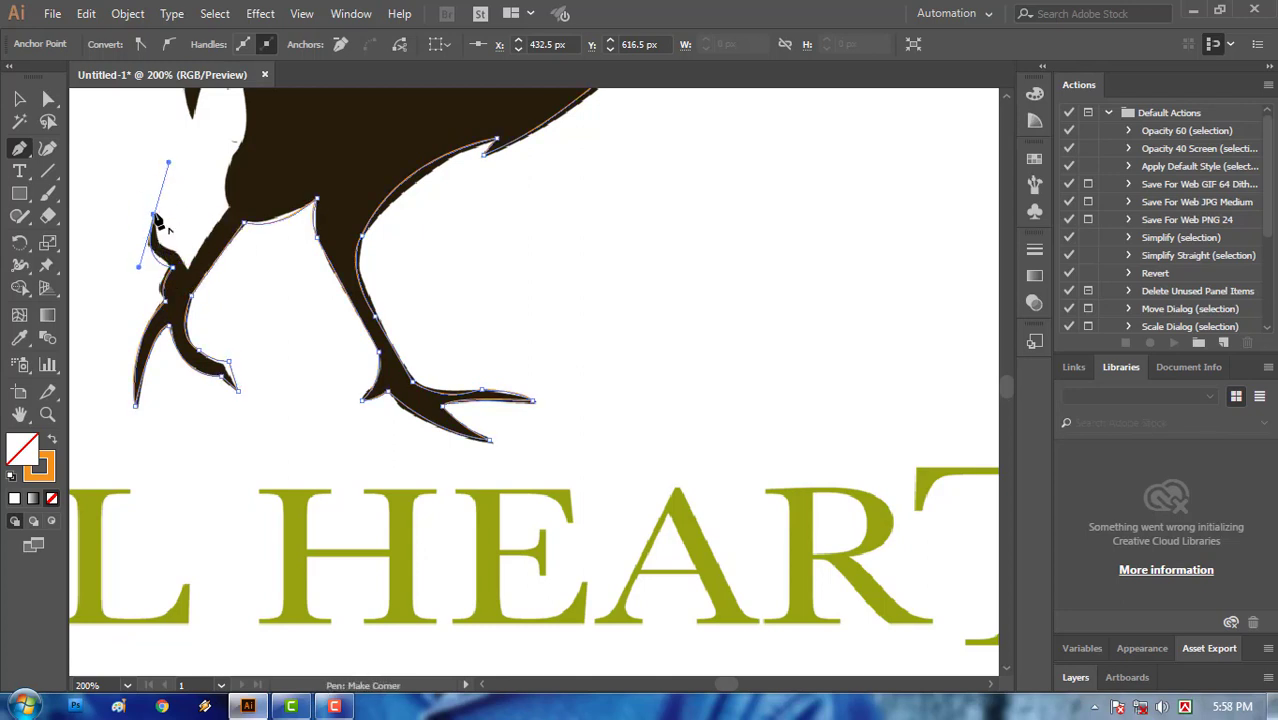
- Trace the inner edge of the rear foot's raised back toe and the back edge of the rear leg up to the body
click(154, 214)
click(167, 250)
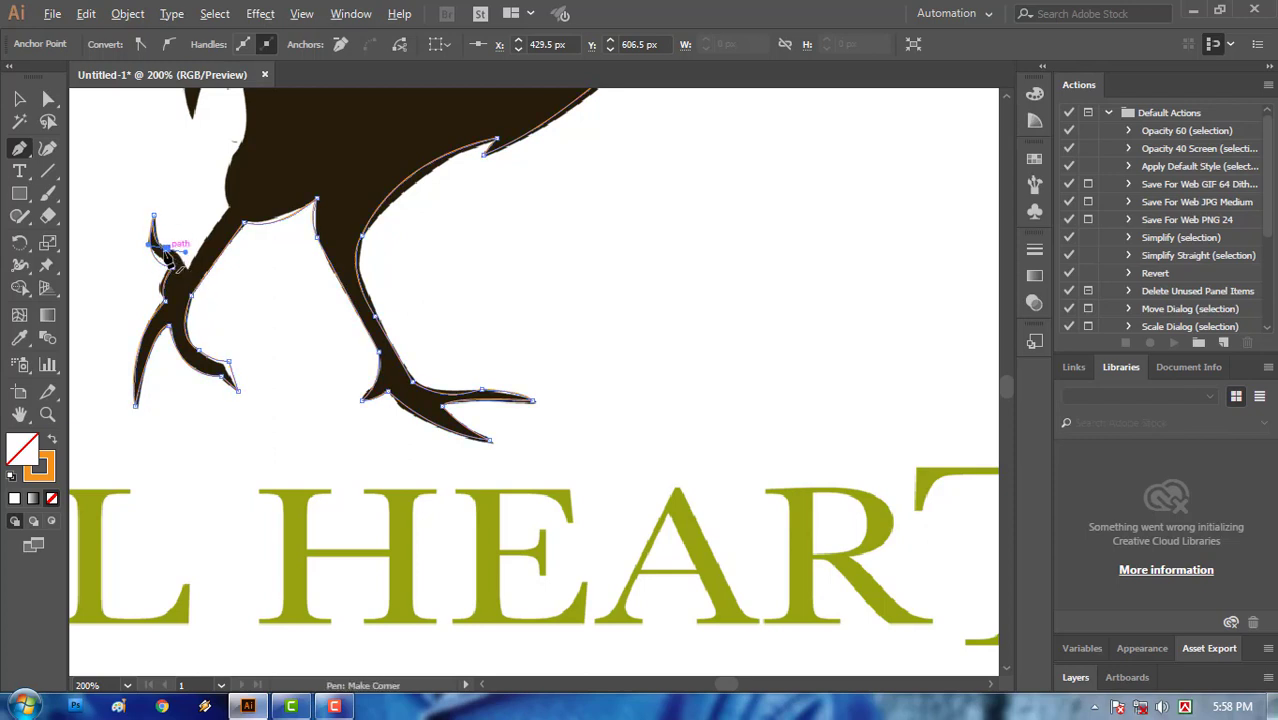
drag(168, 256, 194, 286)
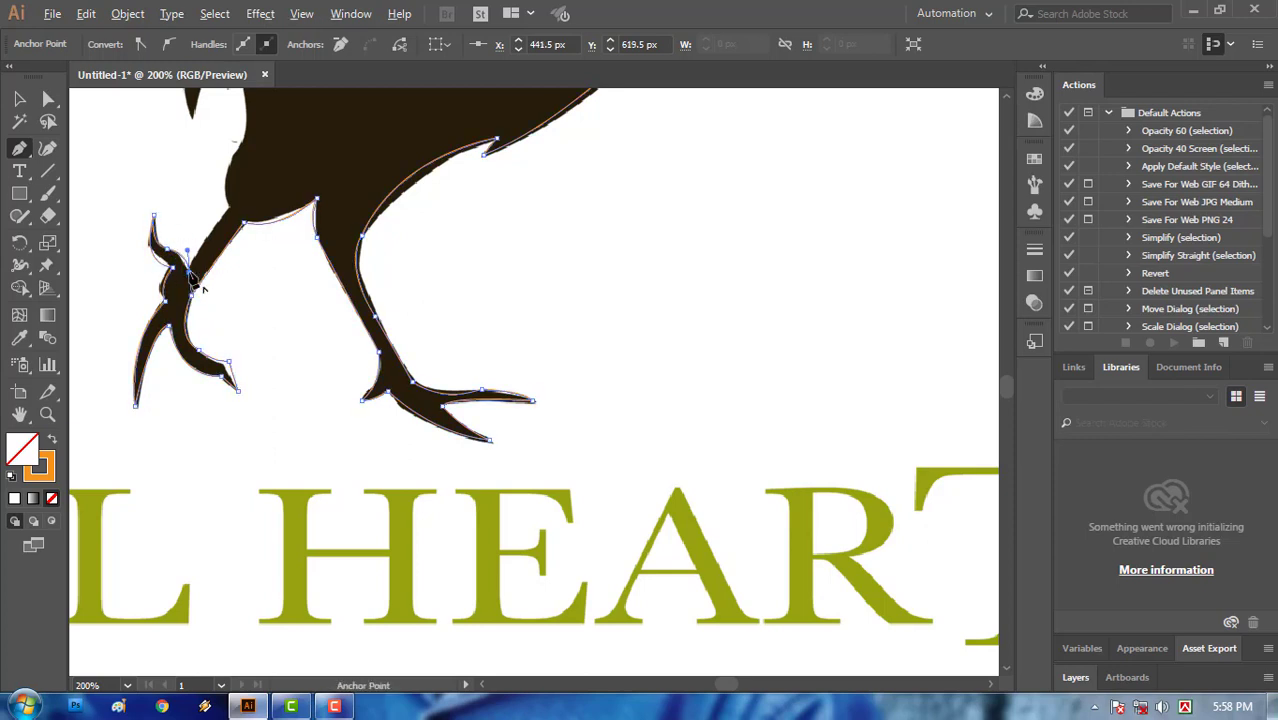
click(230, 209)
- Trace the body edge above the rear leg and around the lowest long feather tip to the notch behind it
drag(247, 189, 271, 263)
drag(290, 312, 242, 370)
drag(244, 357, 239, 400)
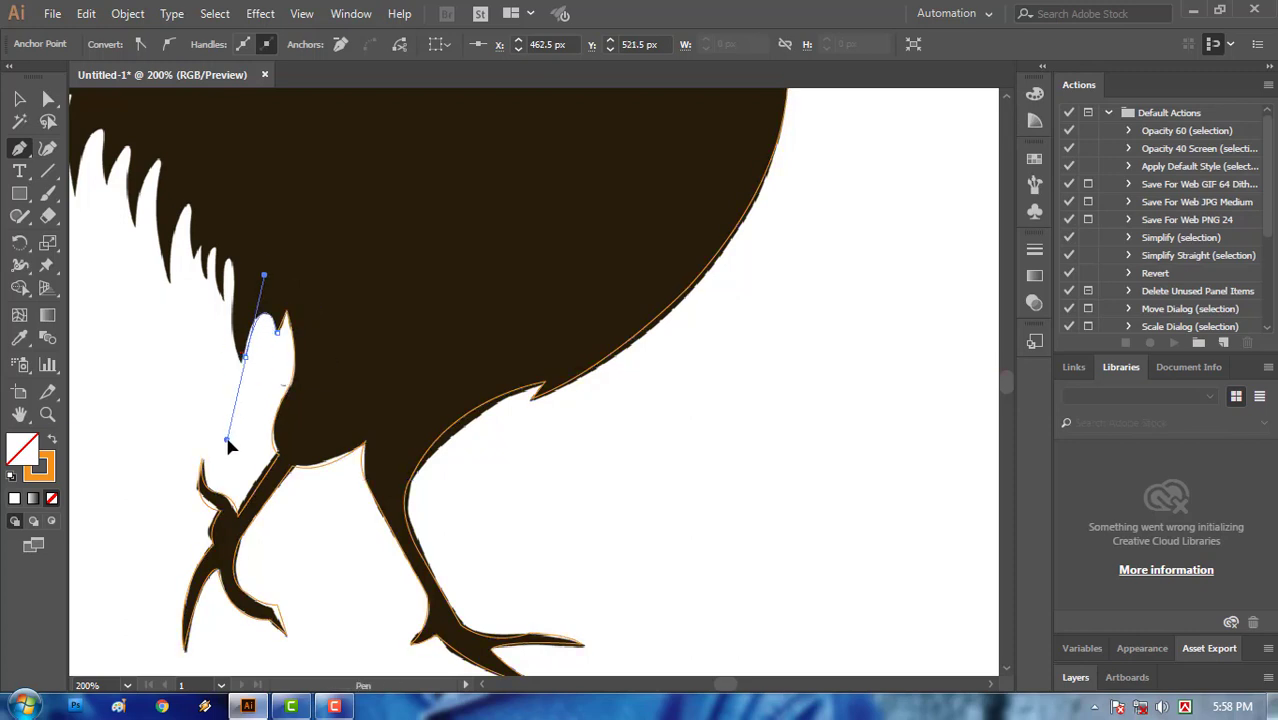
drag(229, 447, 228, 443)
drag(245, 357, 262, 185)
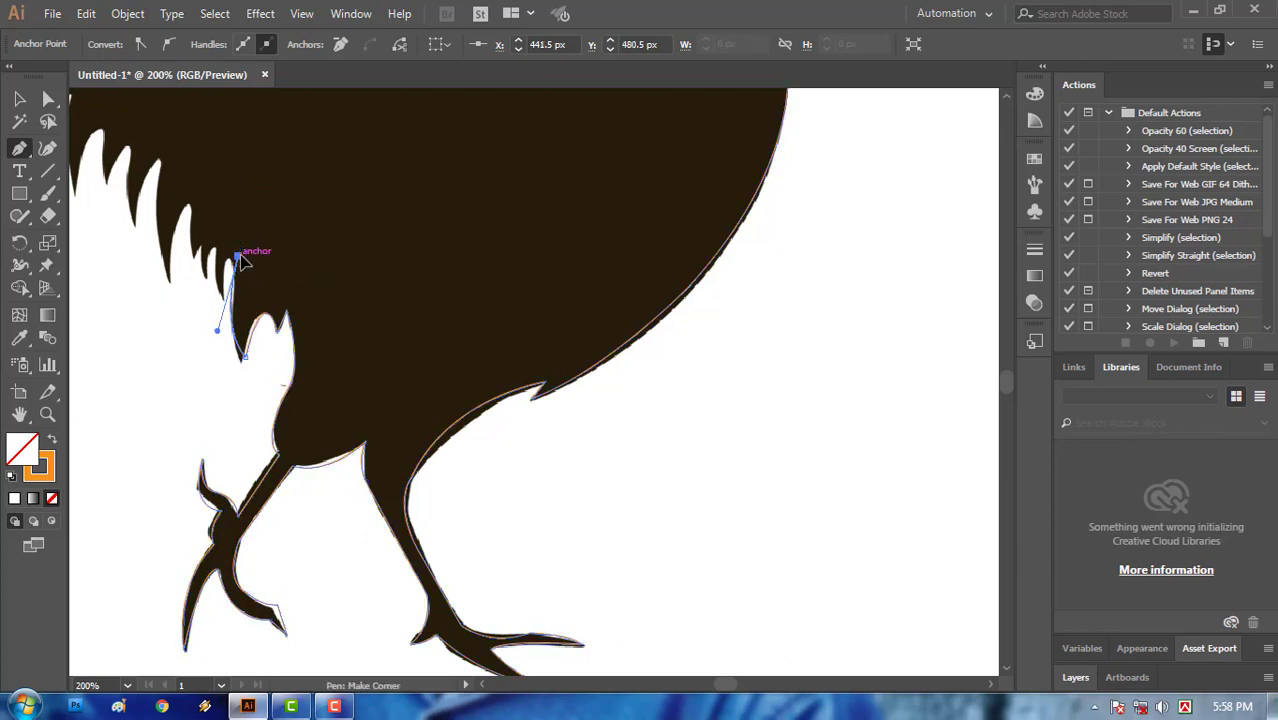
- Trace the two small feather tips above the lowest long feather, ending at the notch of the next long feather
drag(217, 299, 228, 219)
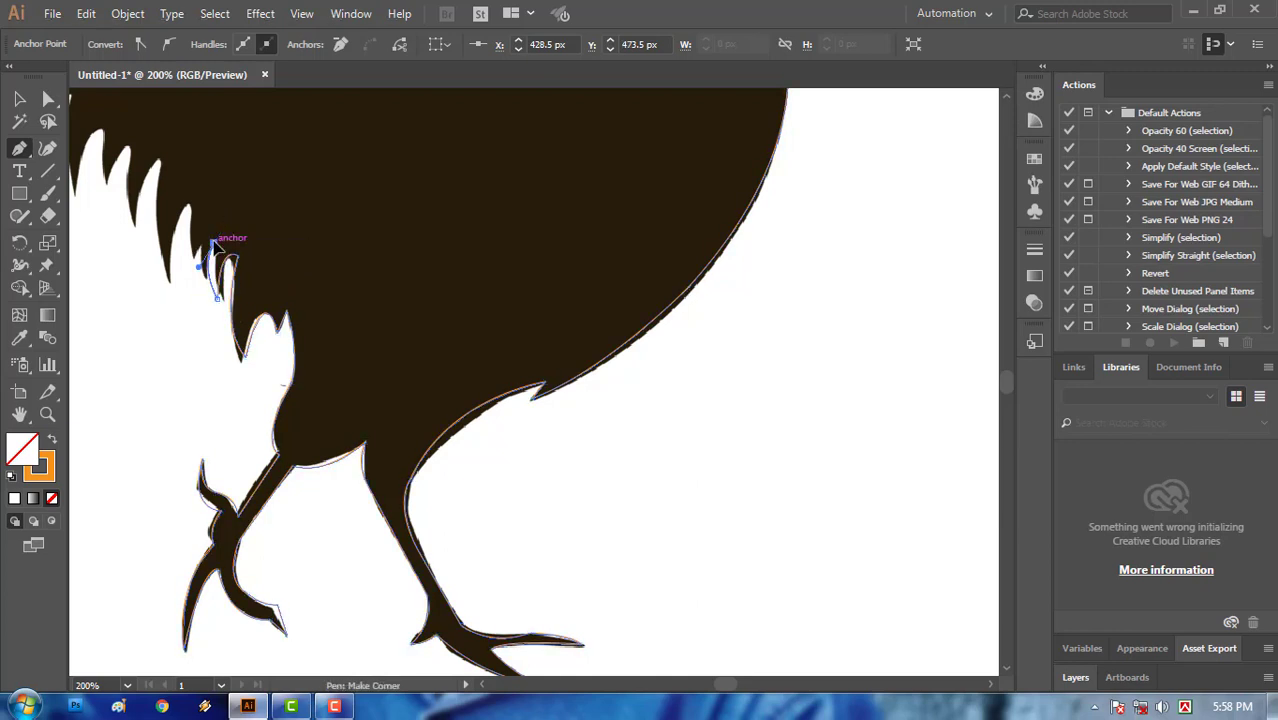
click(217, 243)
drag(195, 278, 198, 298)
drag(196, 217, 215, 176)
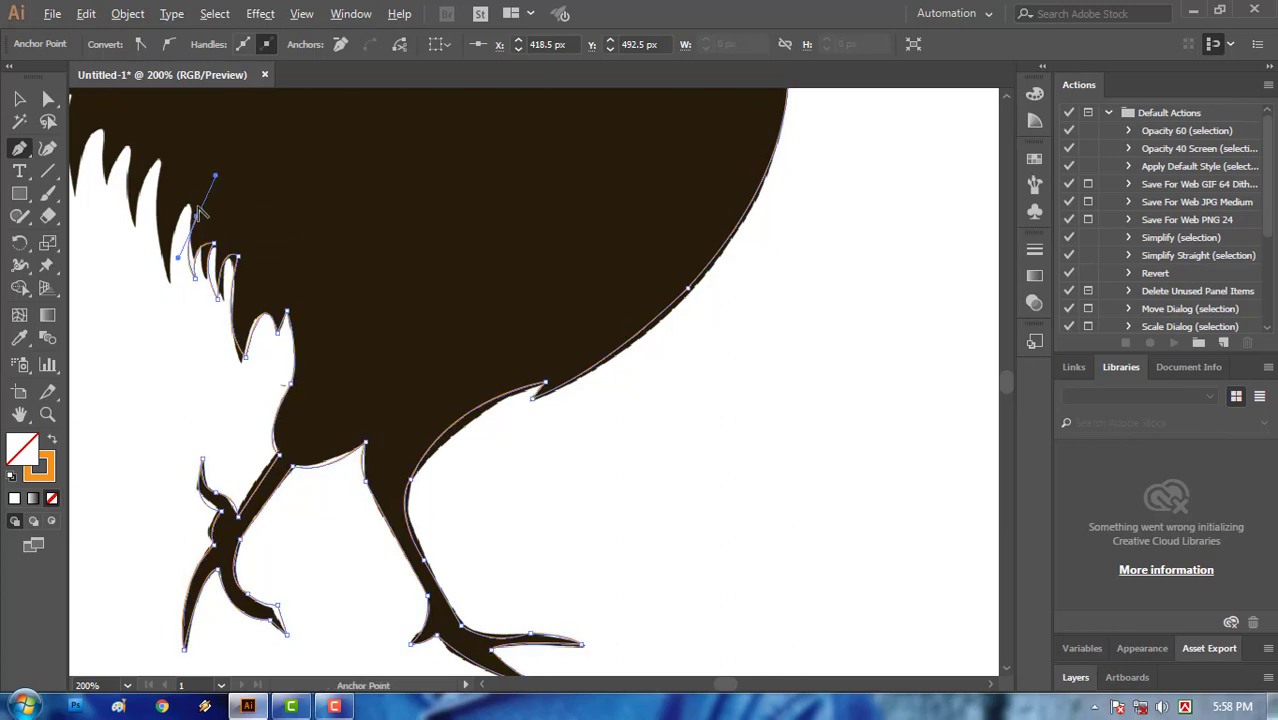
click(198, 218)
- Trace around the next long feather tip up to a corner at the notch behind it
drag(168, 283, 176, 378)
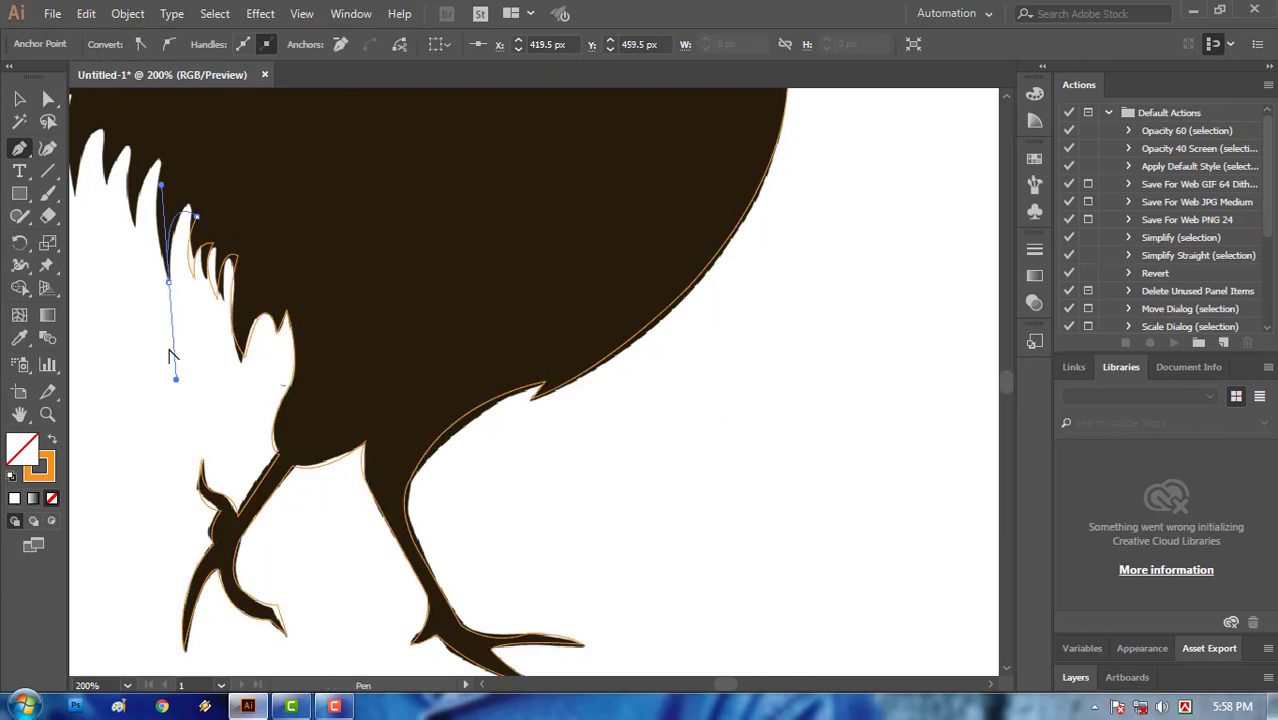
click(168, 286)
drag(149, 238, 198, 415)
drag(212, 336, 244, 278)
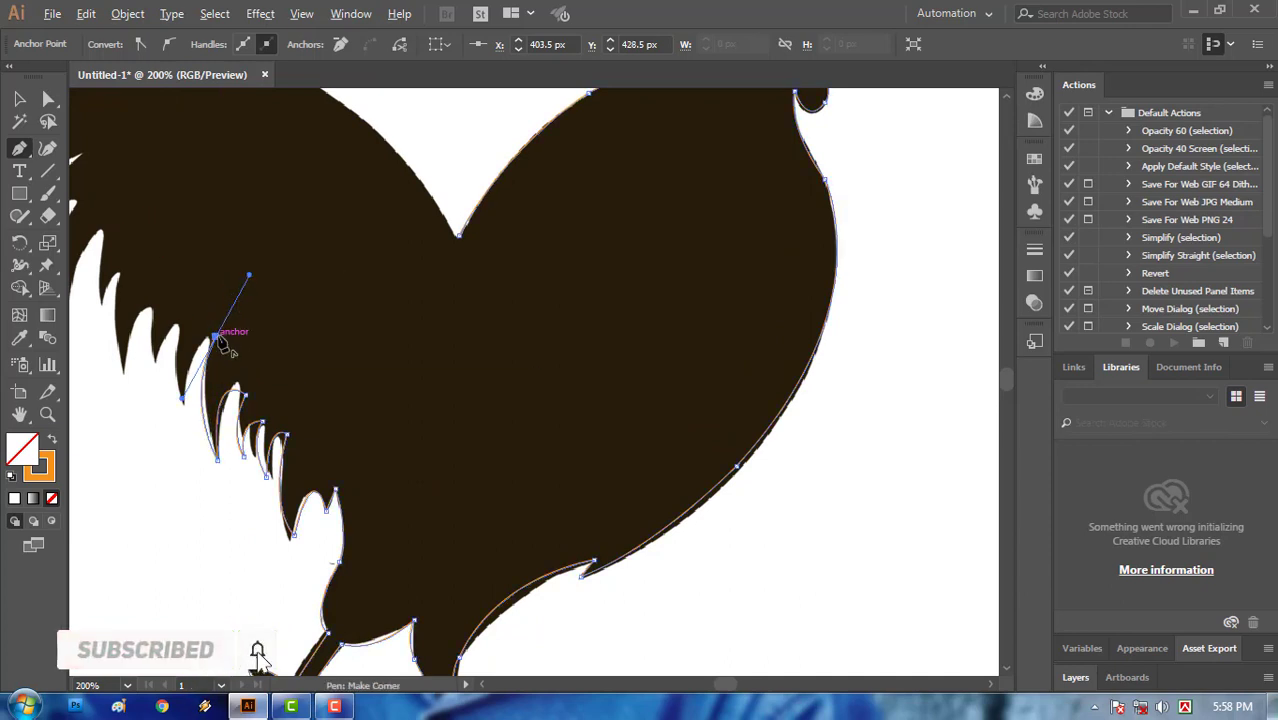
click(214, 338)
- Trace the medium feather and the short feather that follow, with sharp corners at their tips and notches
drag(183, 398, 190, 440)
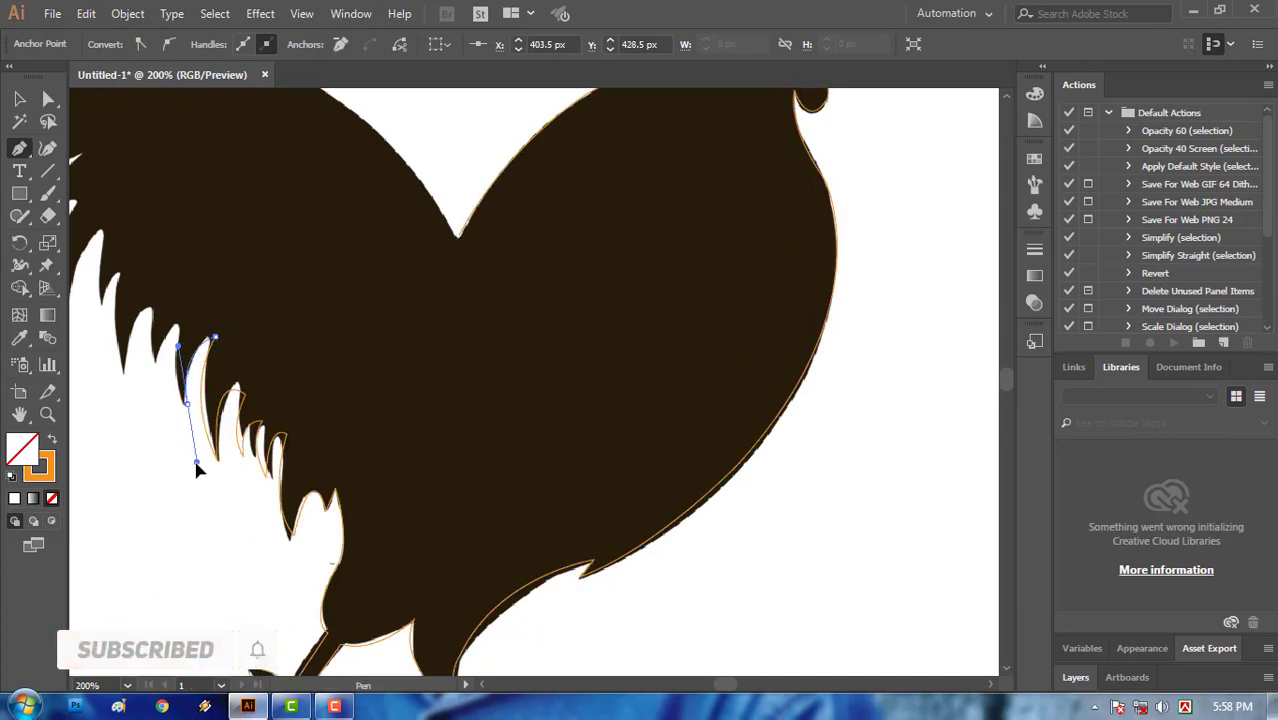
drag(184, 322, 220, 260)
drag(153, 364, 156, 407)
click(153, 364)
drag(157, 303, 167, 271)
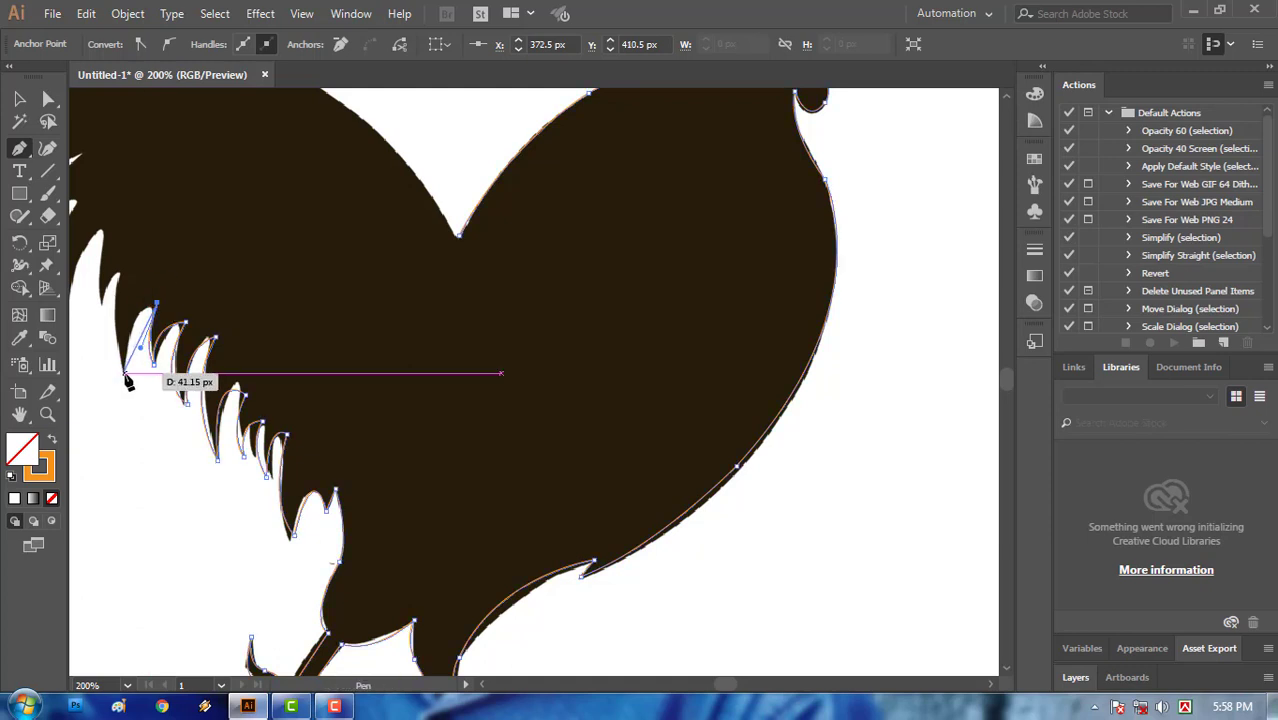
- Trace around the pointed feather midway up the tail's lower edge, ending with a corner at its upper notch
drag(123, 372, 125, 444)
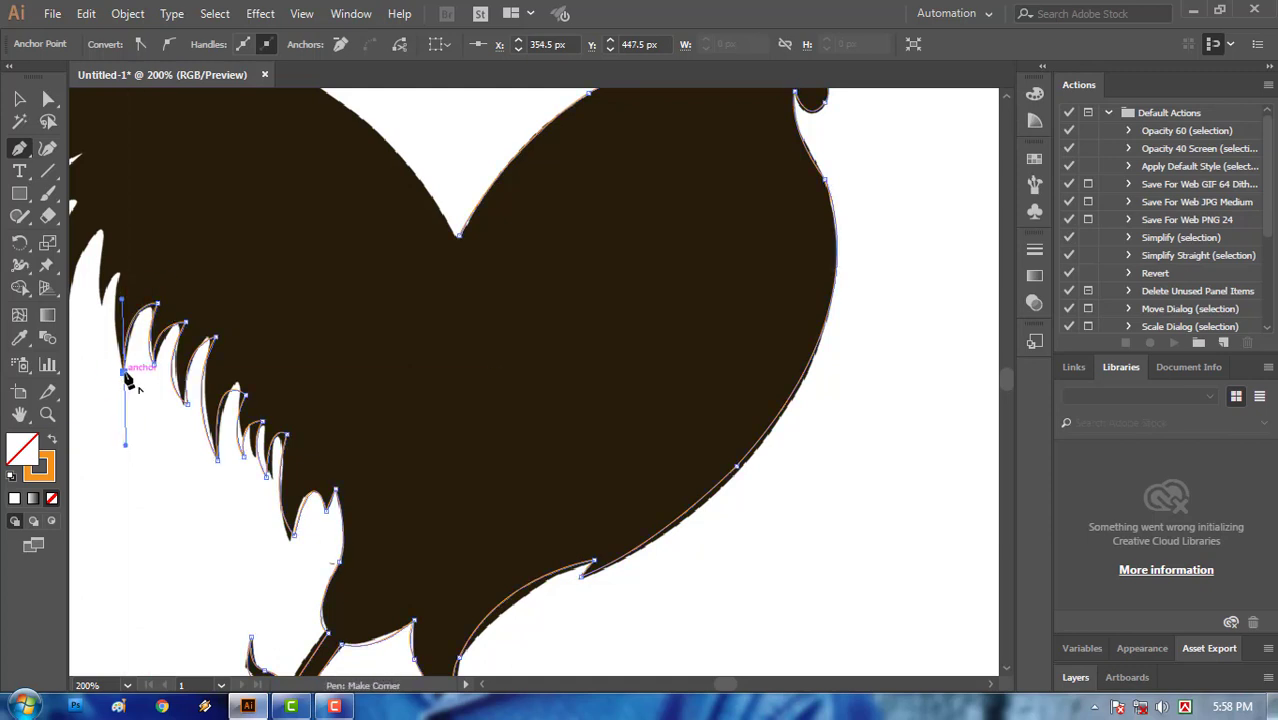
click(124, 373)
key(space)
drag(121, 336, 203, 440)
drag(201, 380, 220, 363)
click(205, 377)
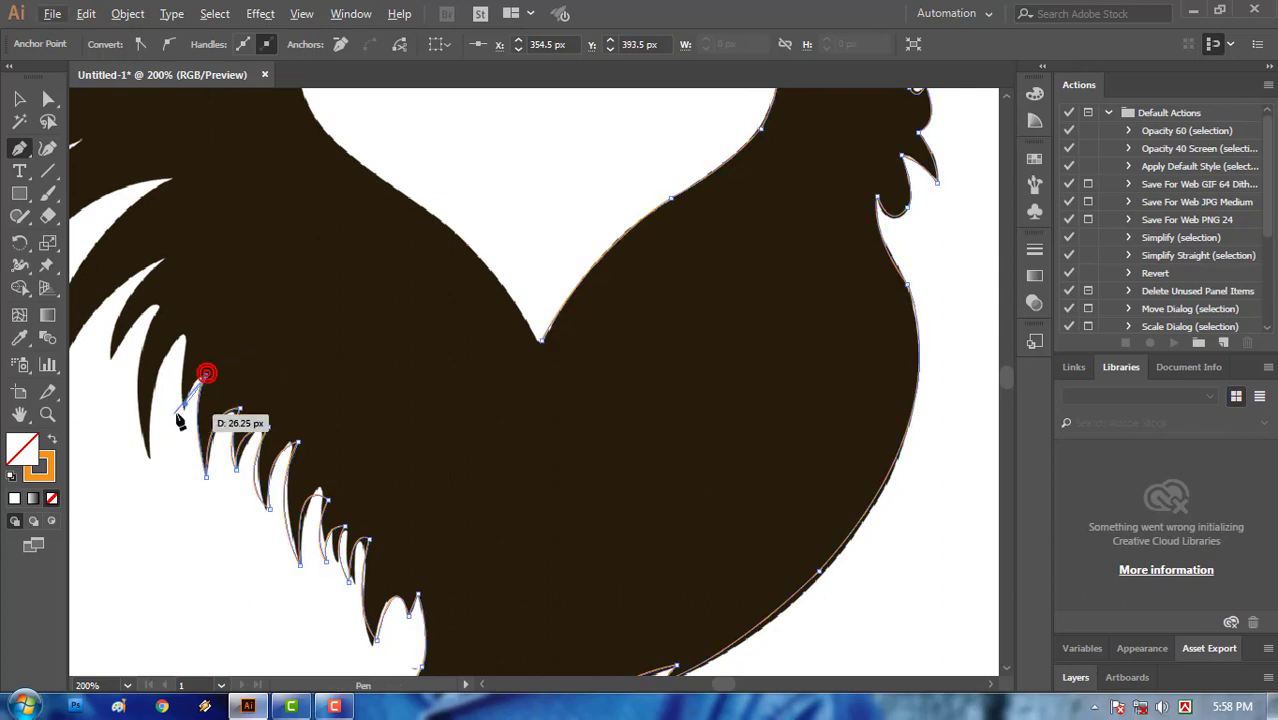
- Trace the small feather and the long feather above it up to the notch below the large tail feathers
drag(180, 409, 182, 460)
click(180, 409)
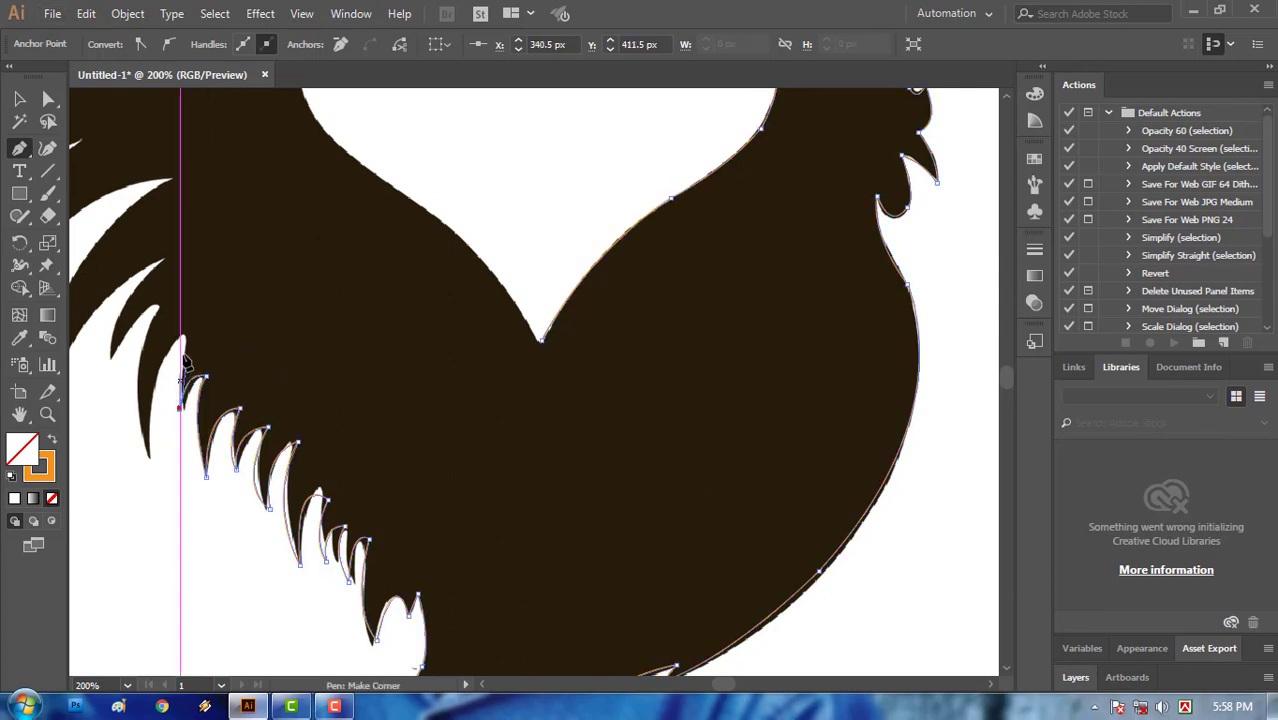
drag(191, 339, 212, 284)
click(191, 339)
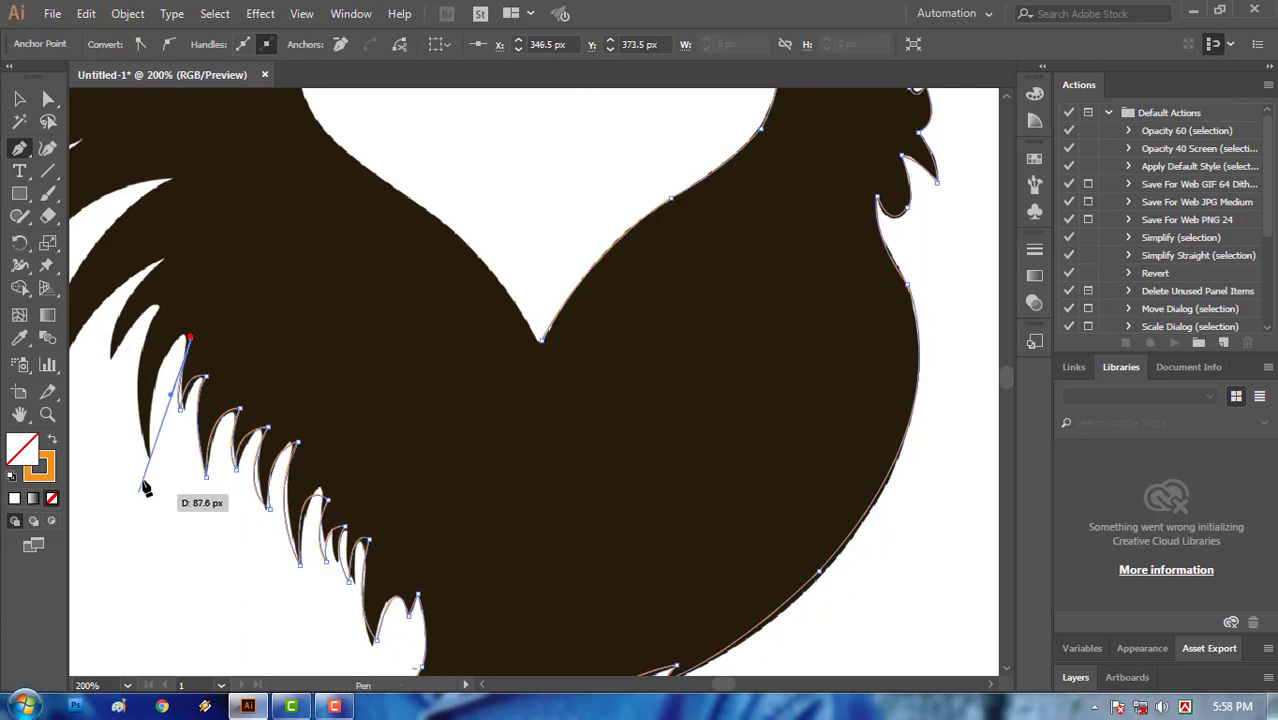
drag(150, 456, 148, 589)
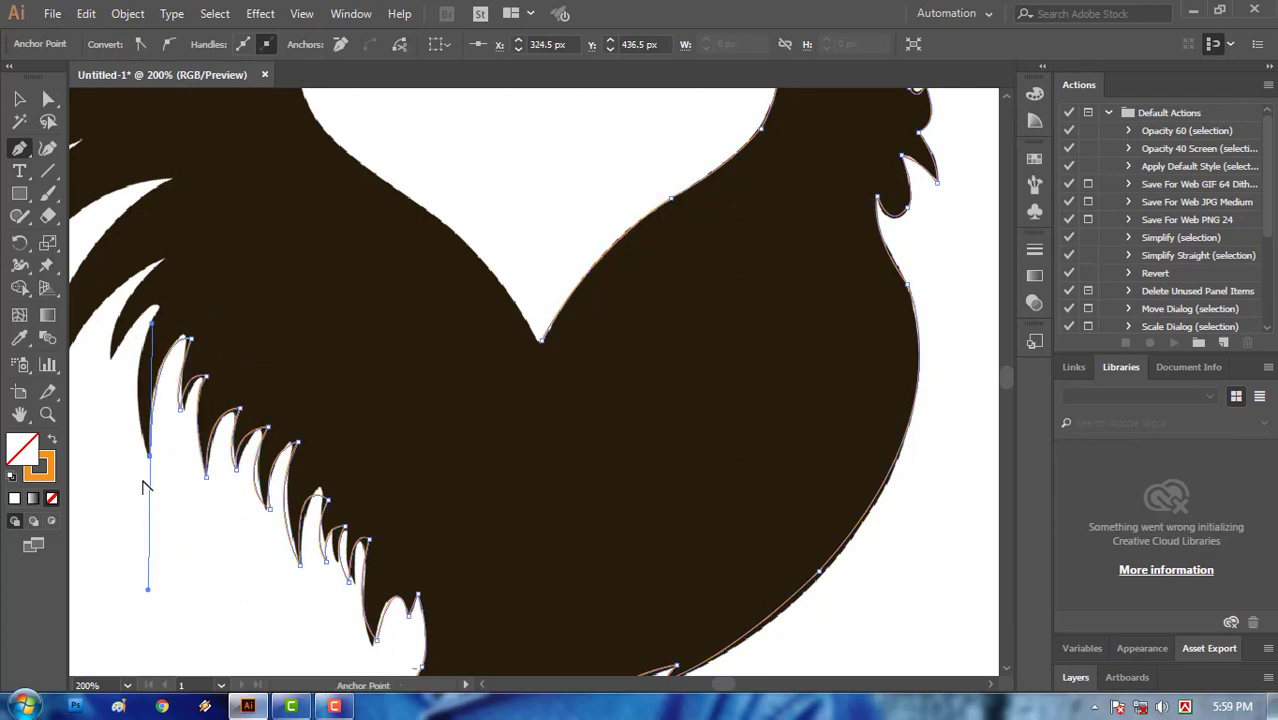
click(150, 456)
drag(160, 307, 207, 257)
click(158, 307)
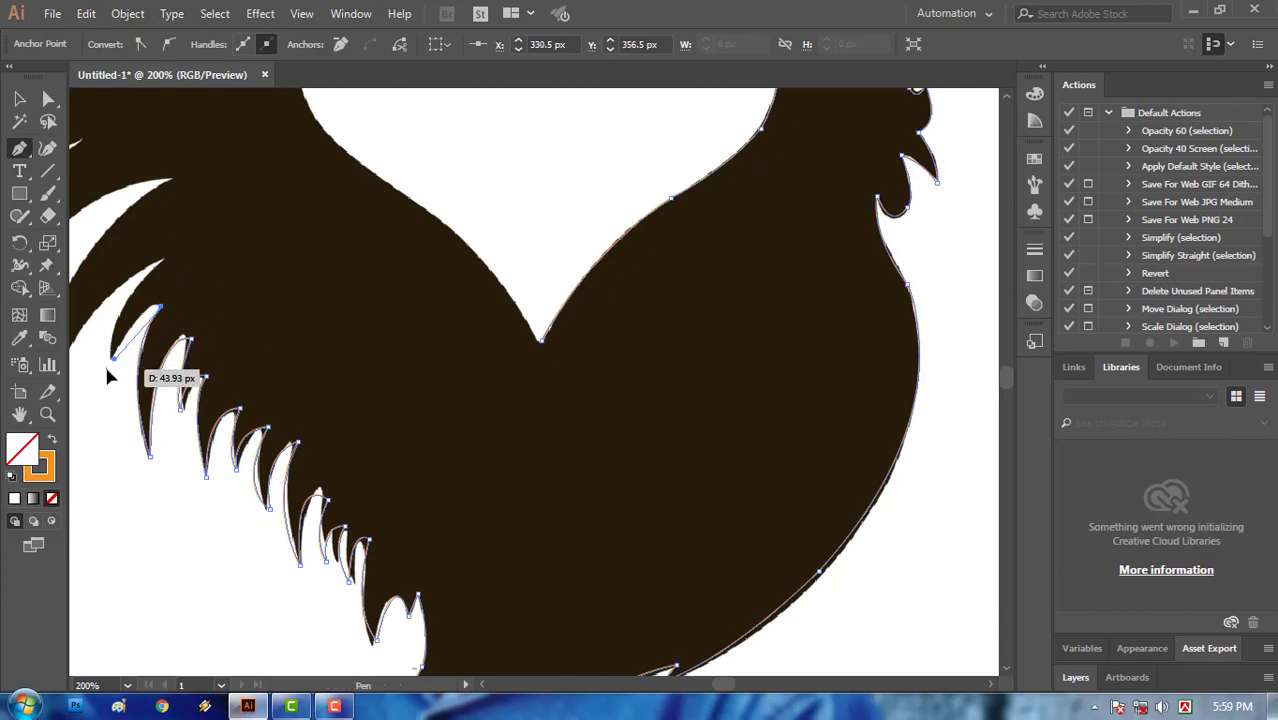
- Trace the short curved feather and the lowest of the three large tail feathers to the notch above it
drag(106, 365, 447, 236)
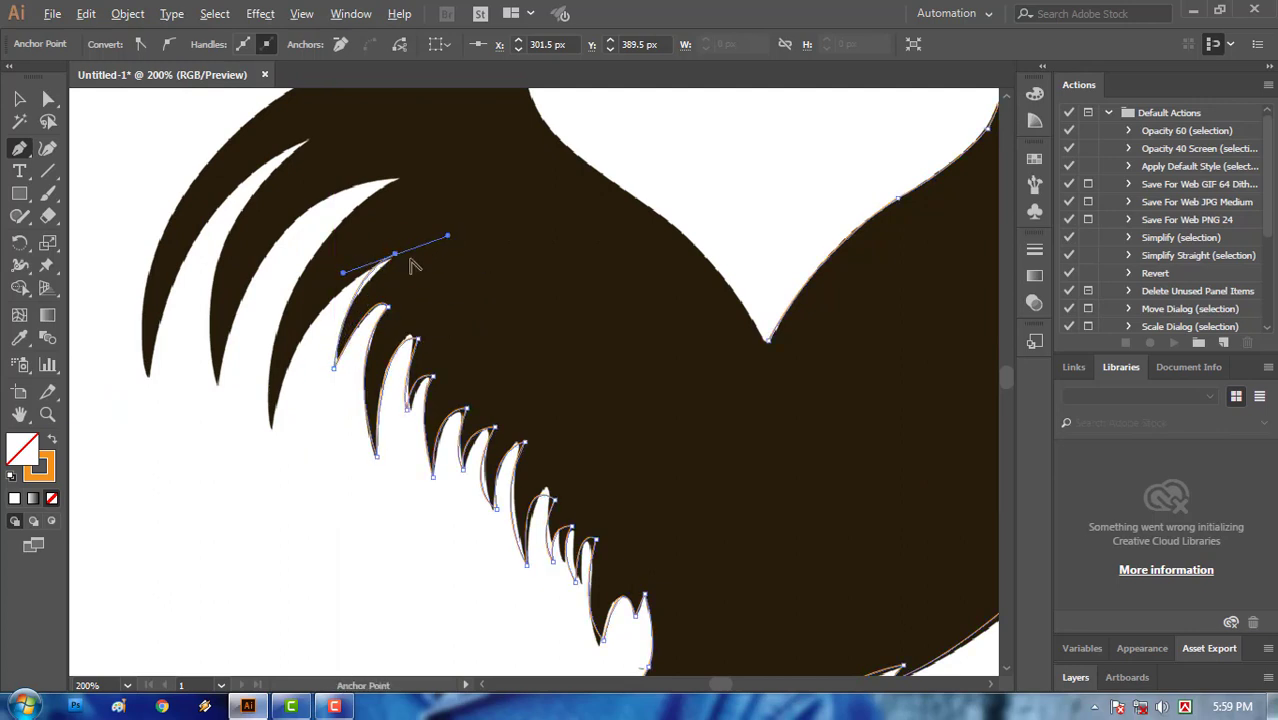
click(395, 256)
drag(271, 426, 253, 606)
drag(271, 426, 397, 188)
drag(400, 178, 557, 100)
scroll(557, 100, up, 2)
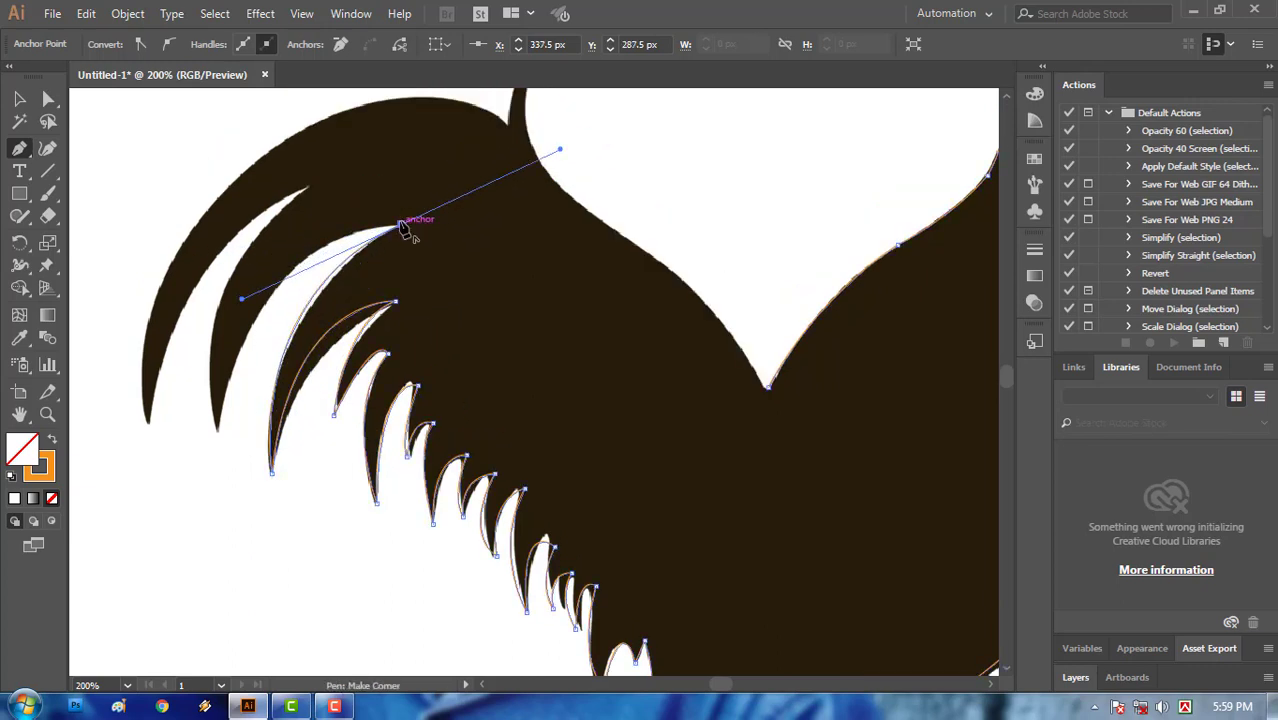
drag(400, 224, 226, 402)
- Trace both edges of the middle large tail feather from its tip to the notch below the outermost feather
drag(216, 430, 170, 655)
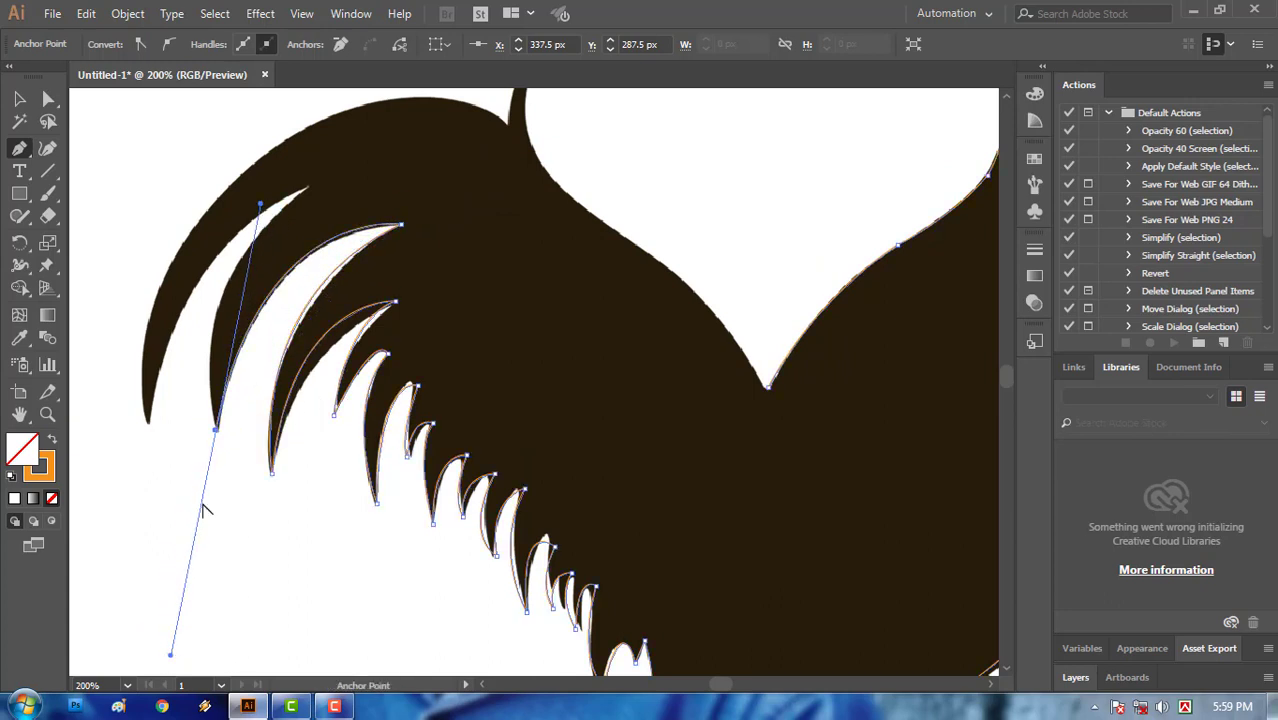
click(216, 430)
drag(310, 187, 434, 106)
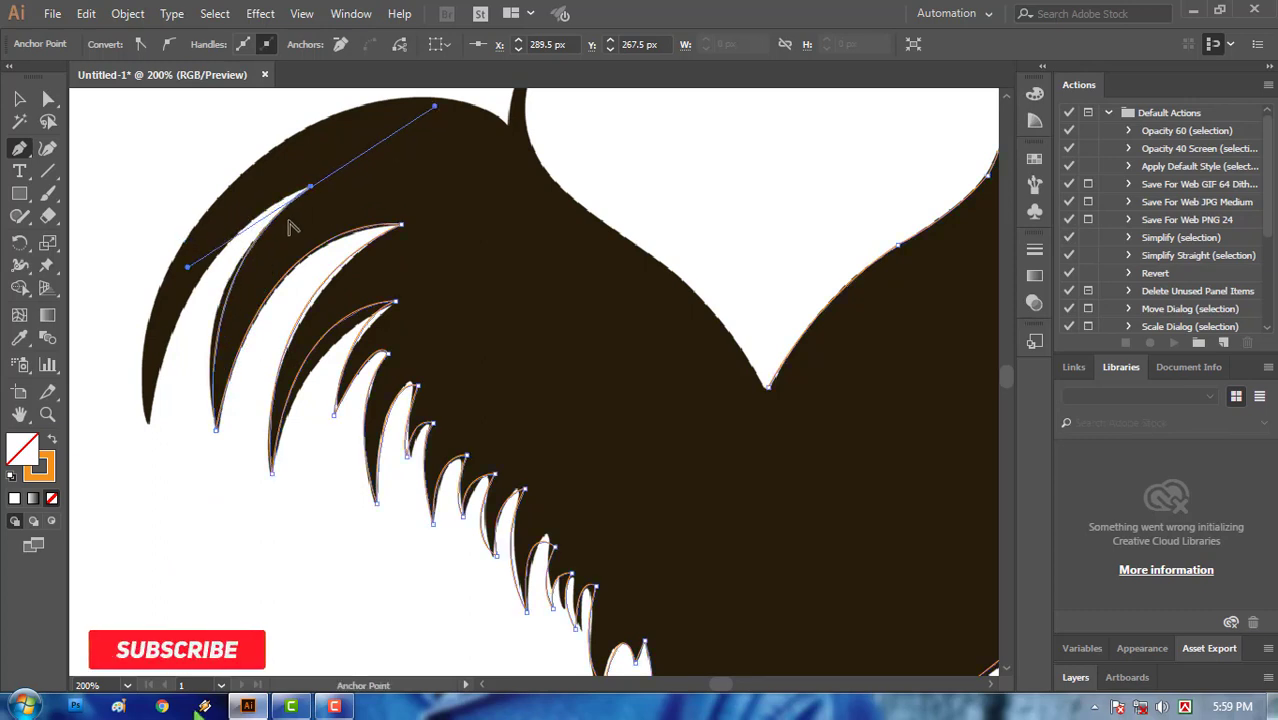
click(310, 188)
- Trace the outermost tail feather around its tip and along the tail's arched top to the base of the pointed plume
drag(148, 421, 120, 619)
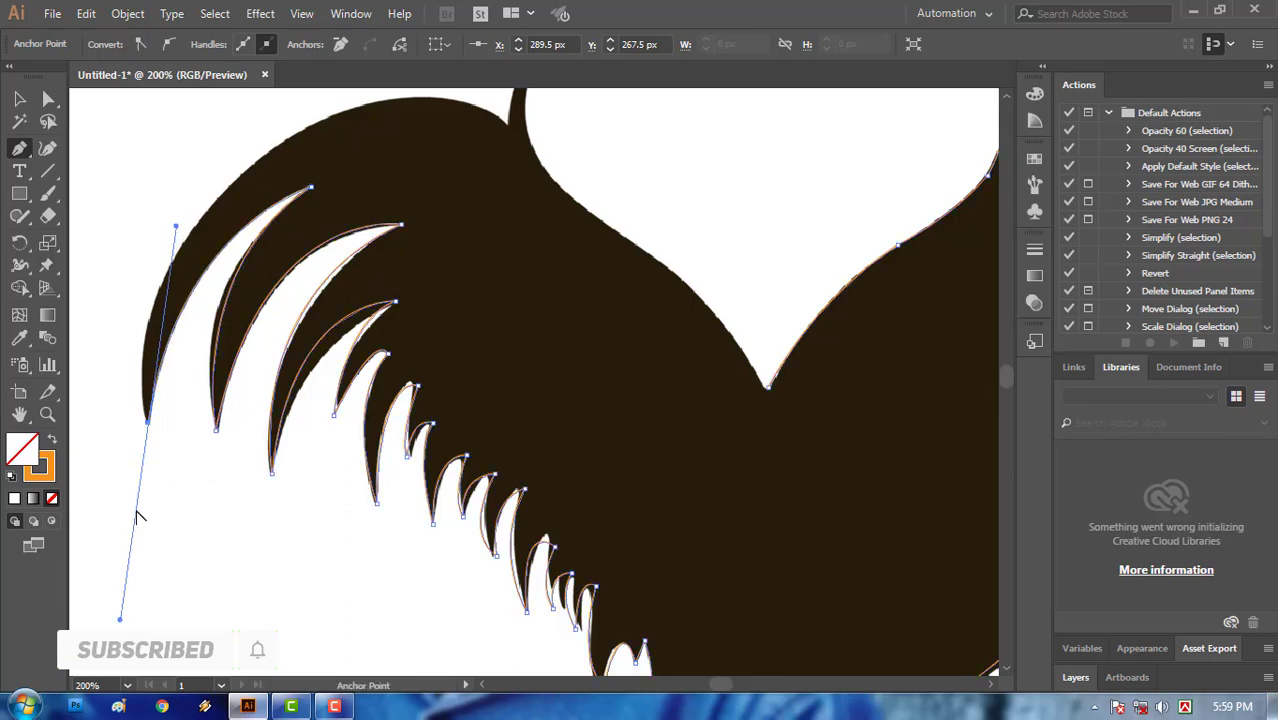
alt+click(147, 422)
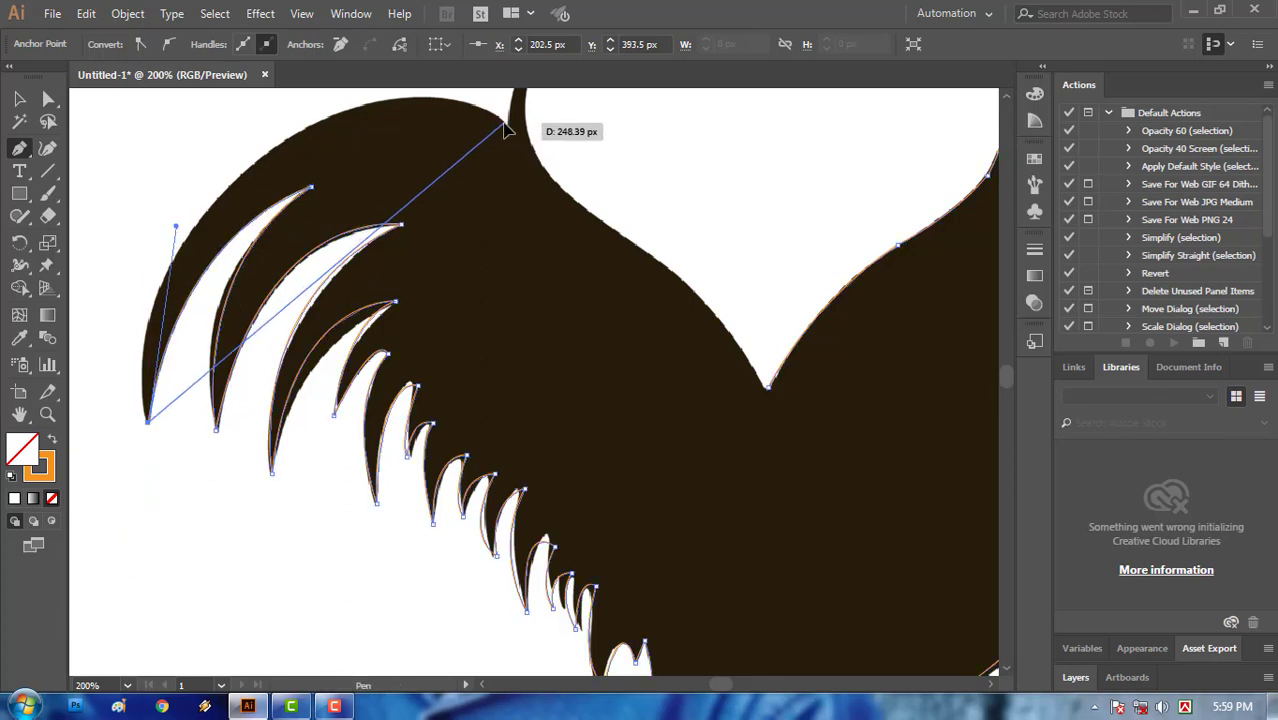
drag(505, 122, 841, 204)
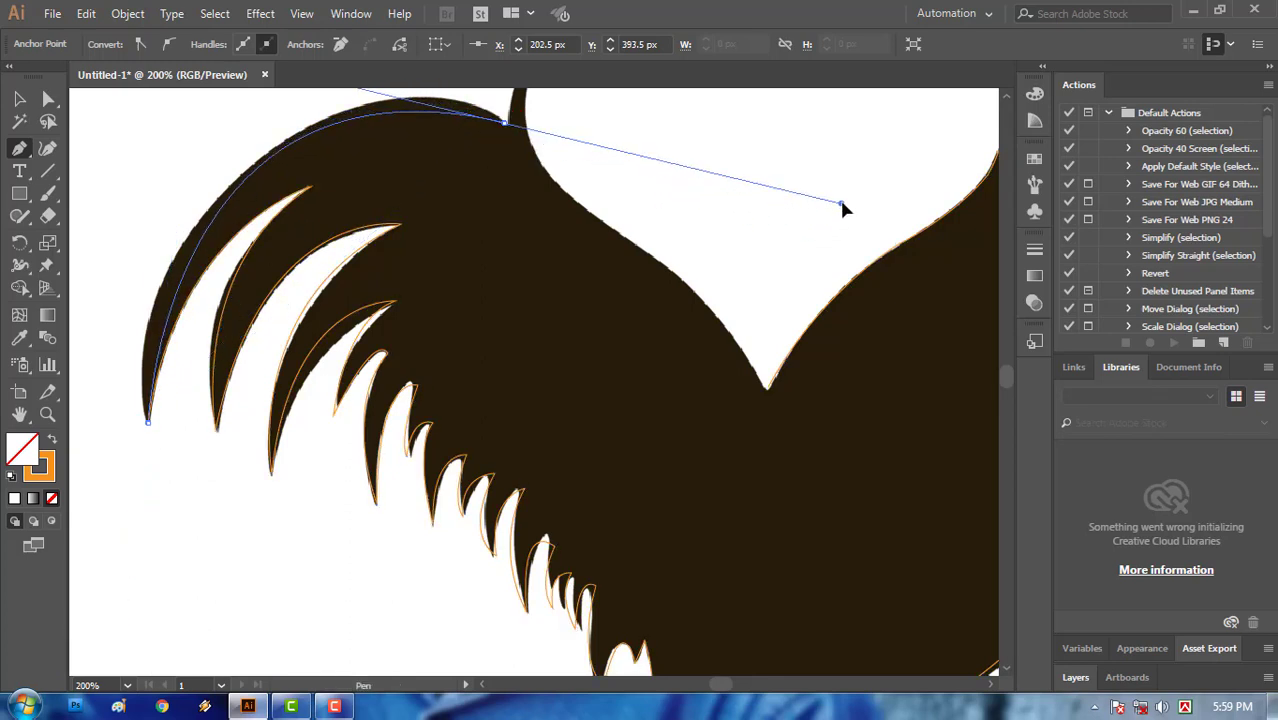
click(506, 123)
- Trace the outer edge of the pointed plume above the tail and make a corner at its tip
drag(590, 123, 501, 370)
drag(461, 288, 508, 263)
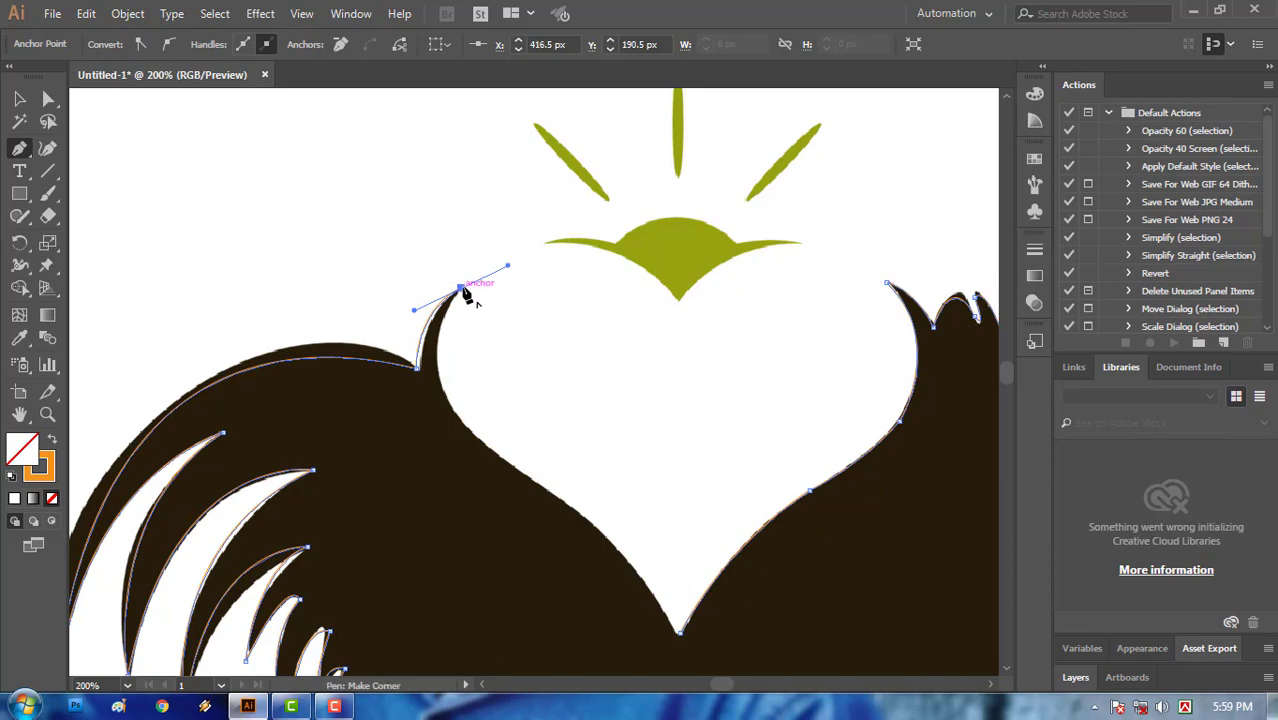
click(461, 288)
- Trace the tail side of the heart-shaped opening down to its bottom point, closing the rooster path, and deselect it
drag(494, 351, 424, 248)
drag(386, 307, 418, 325)
drag(474, 366, 408, 320)
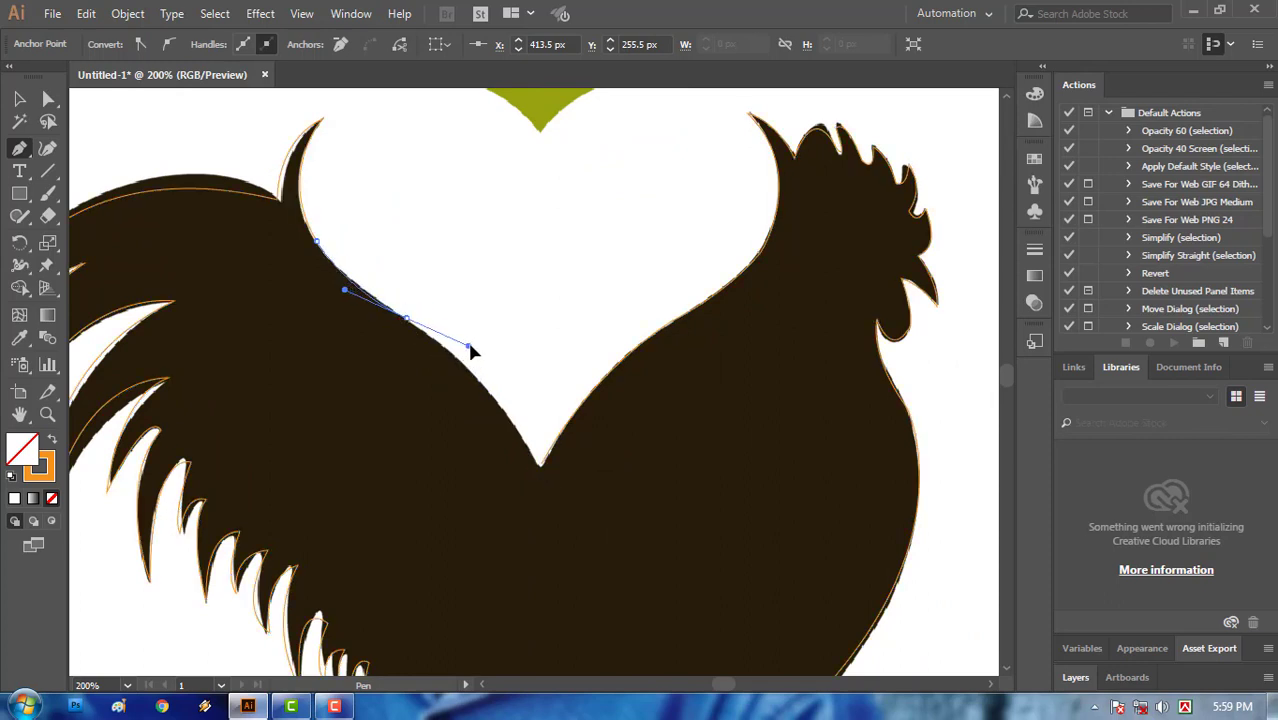
drag(473, 350, 476, 351)
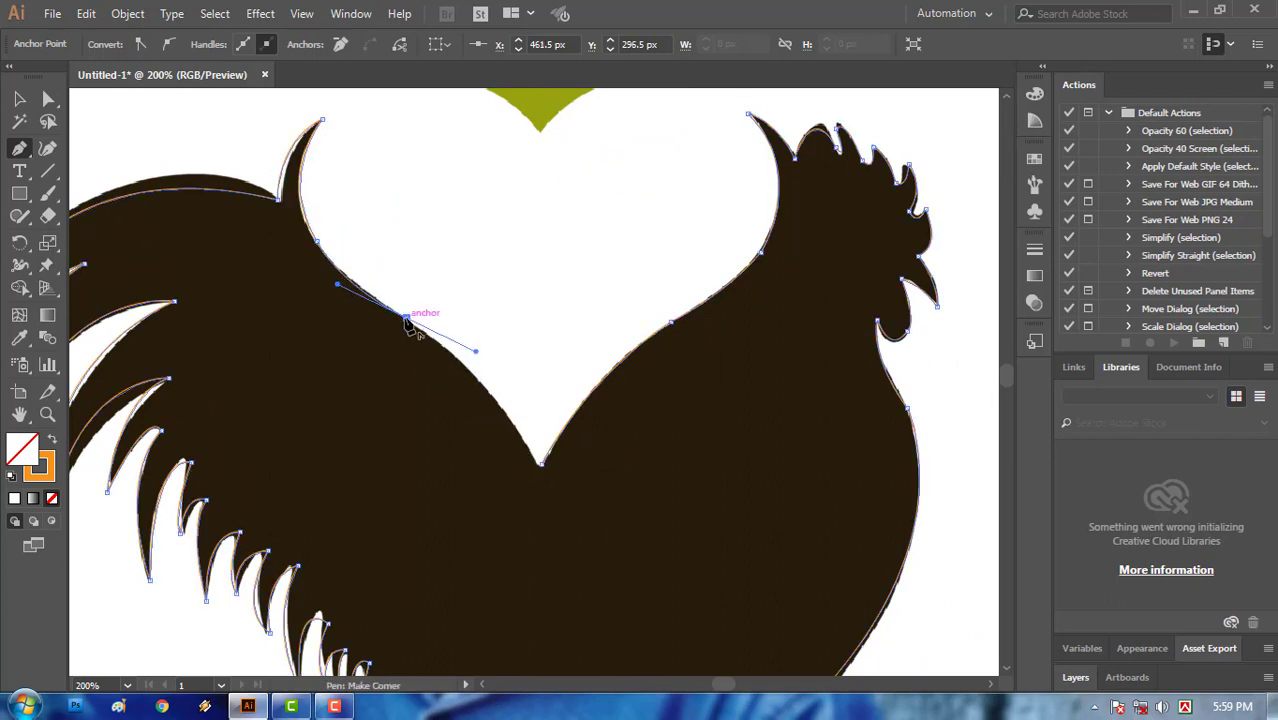
click(406, 318)
drag(541, 464, 610, 583)
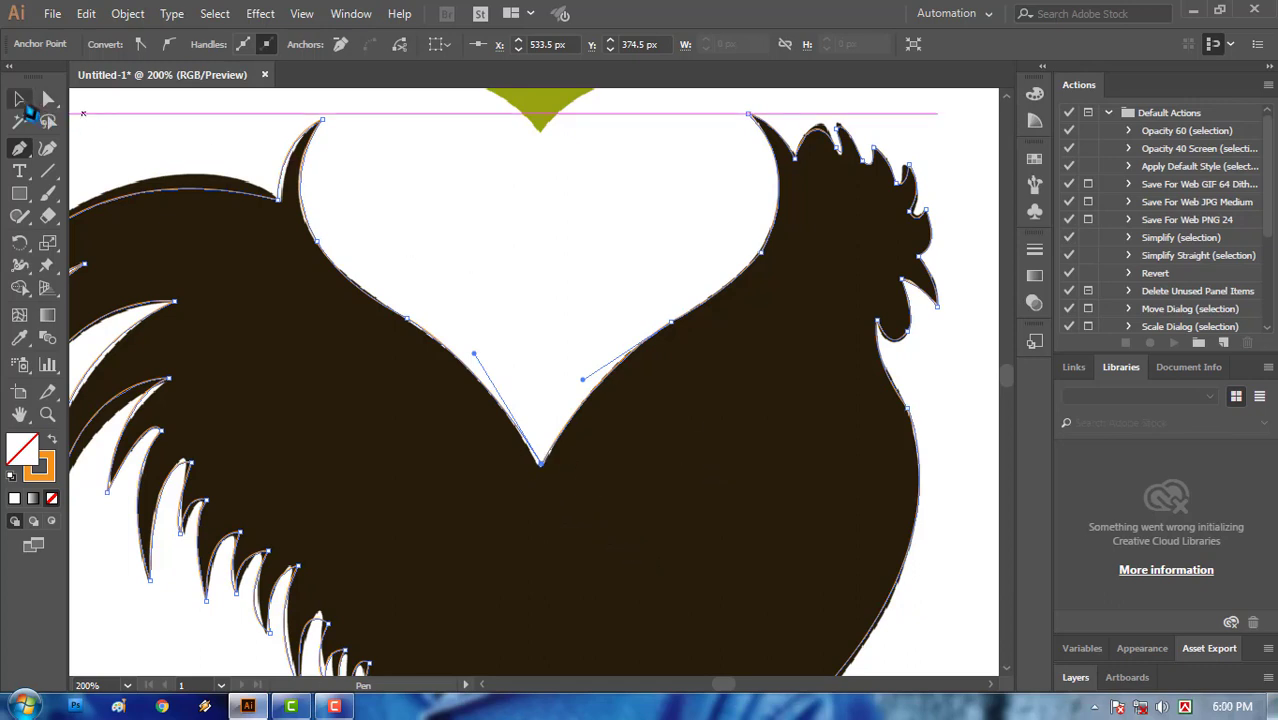
click(437, 217)
- Move the traced rooster path off the artboard onto the empty pasteboard to the left of the logo
scroll(506, 300, down, 1)
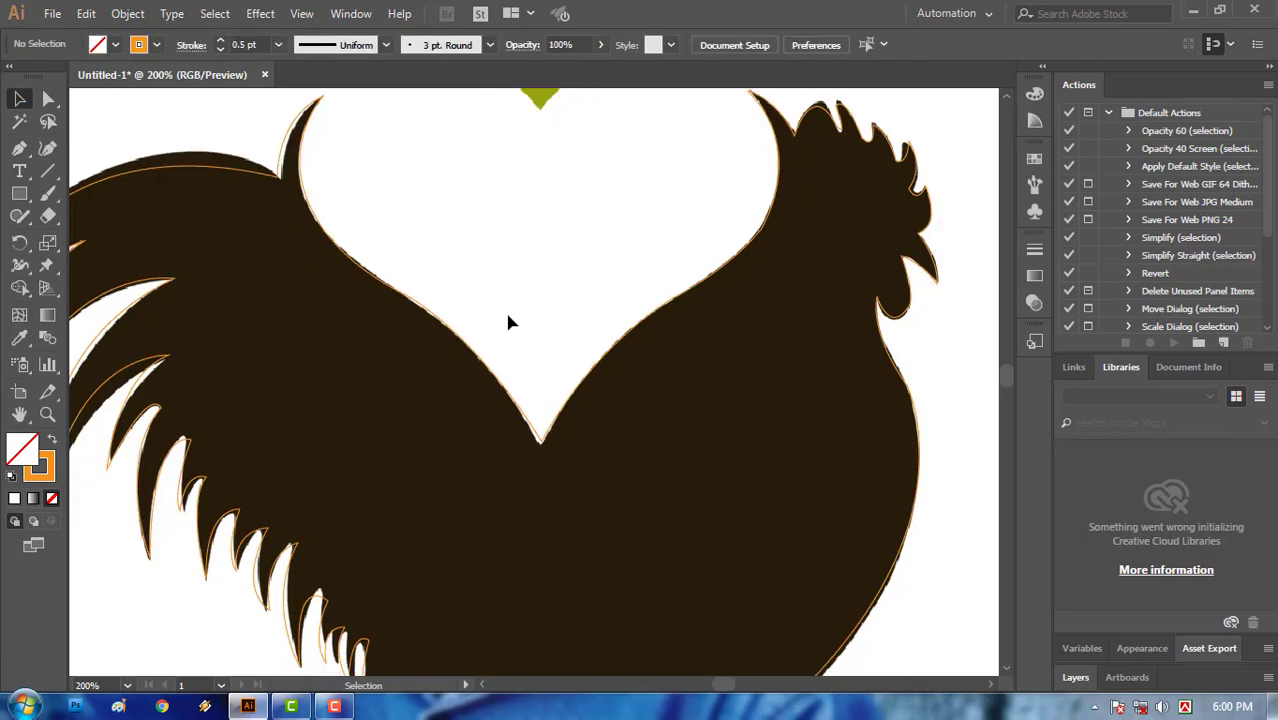
scroll(500, 319, down, 3)
drag(422, 346, 755, 272)
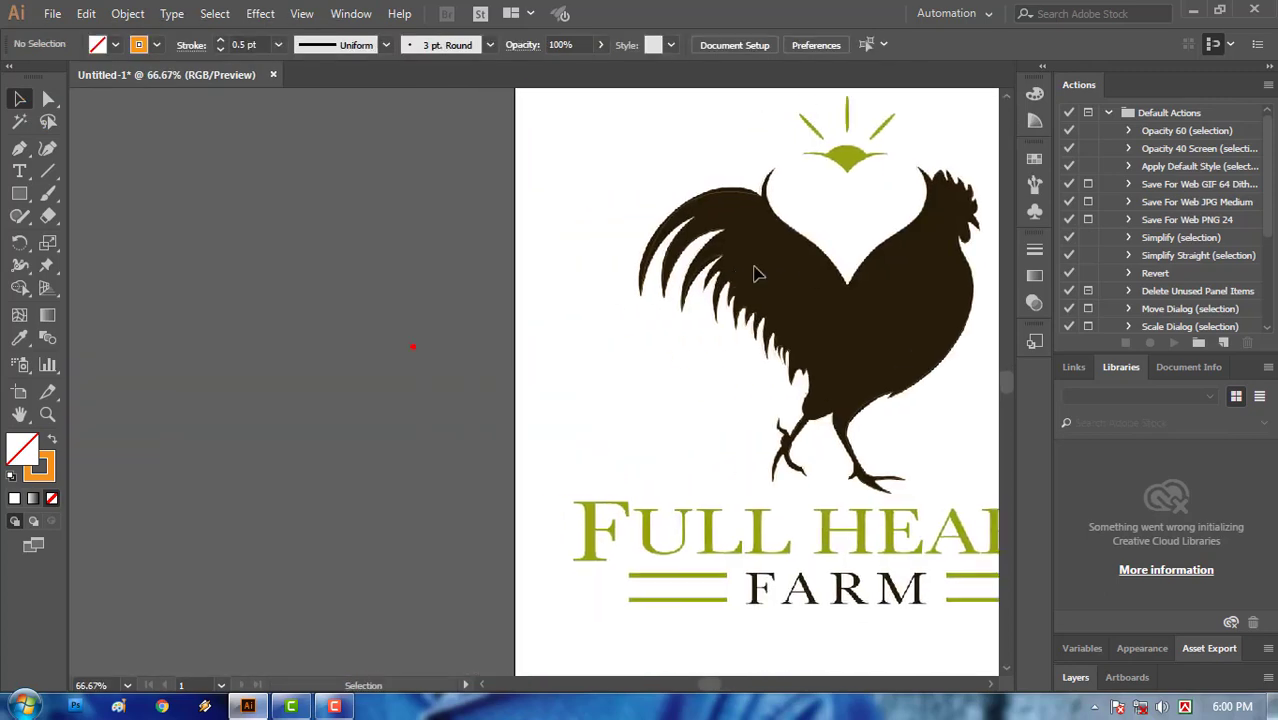
click(718, 281)
drag(312, 289, 240, 290)
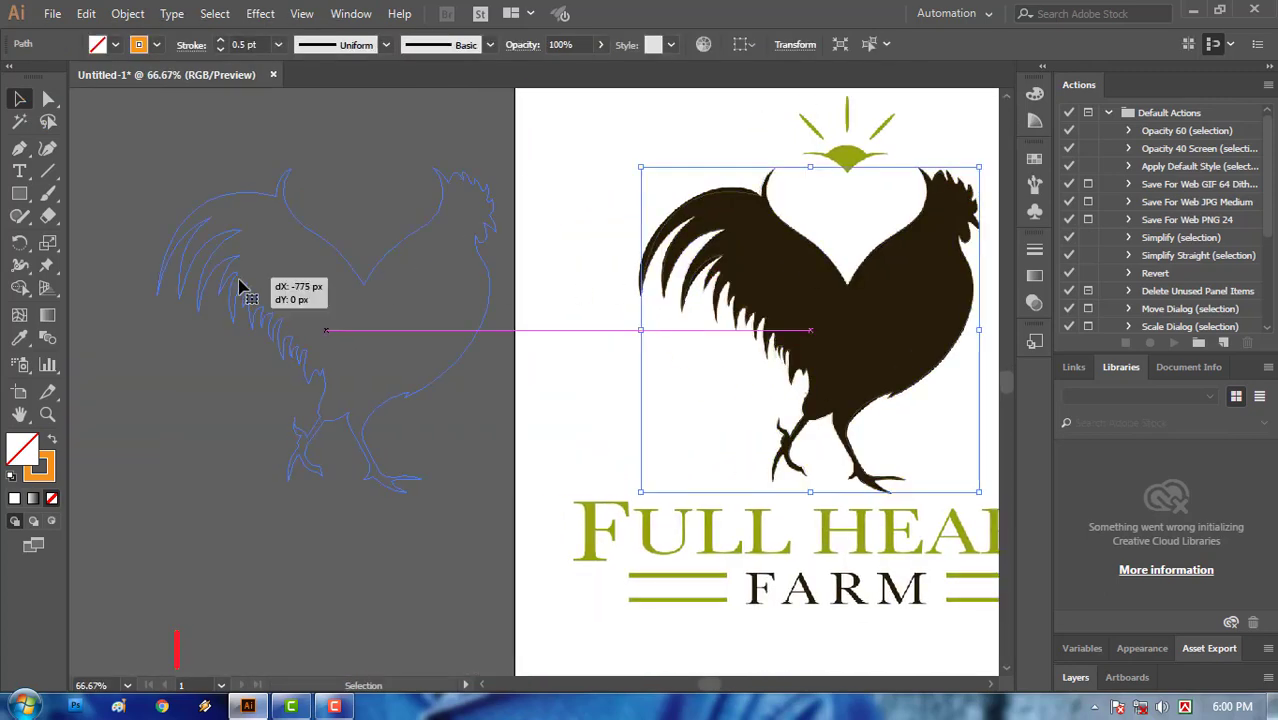
drag(395, 310, 365, 277)
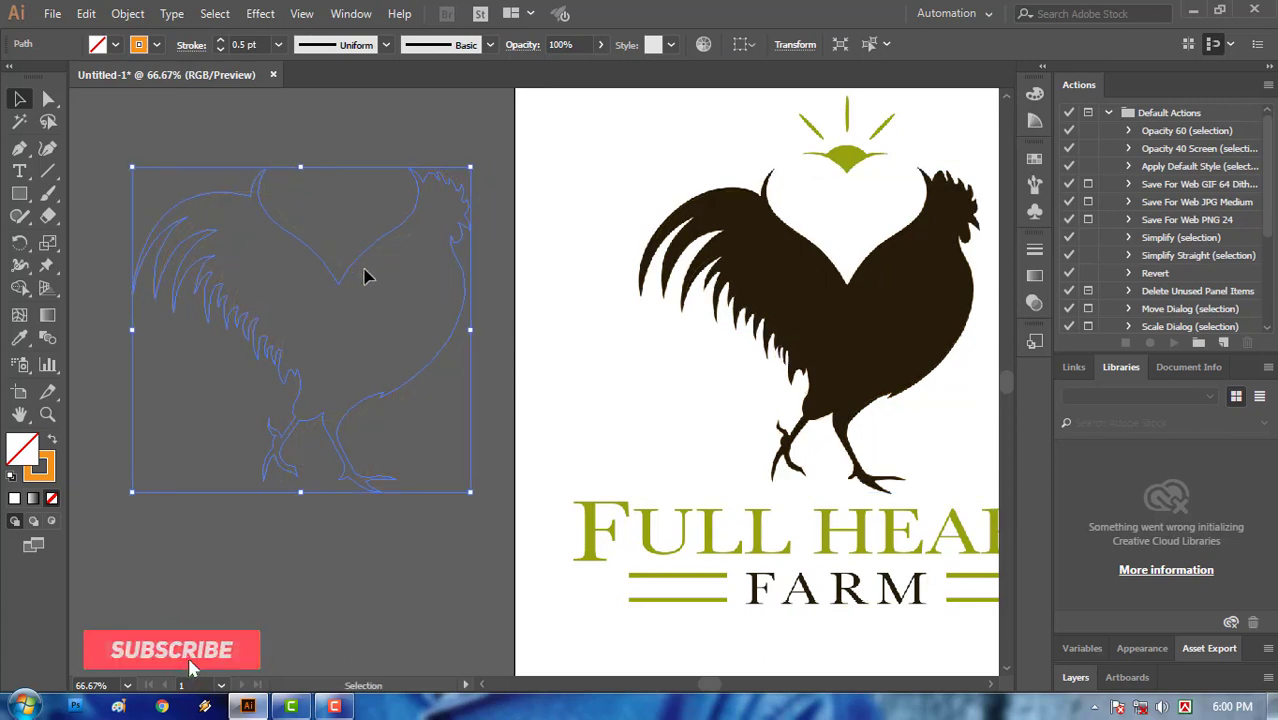
- Remove the stroke from the traced rooster path, fill it with white and deselect it
click(156, 45)
click(11, 80)
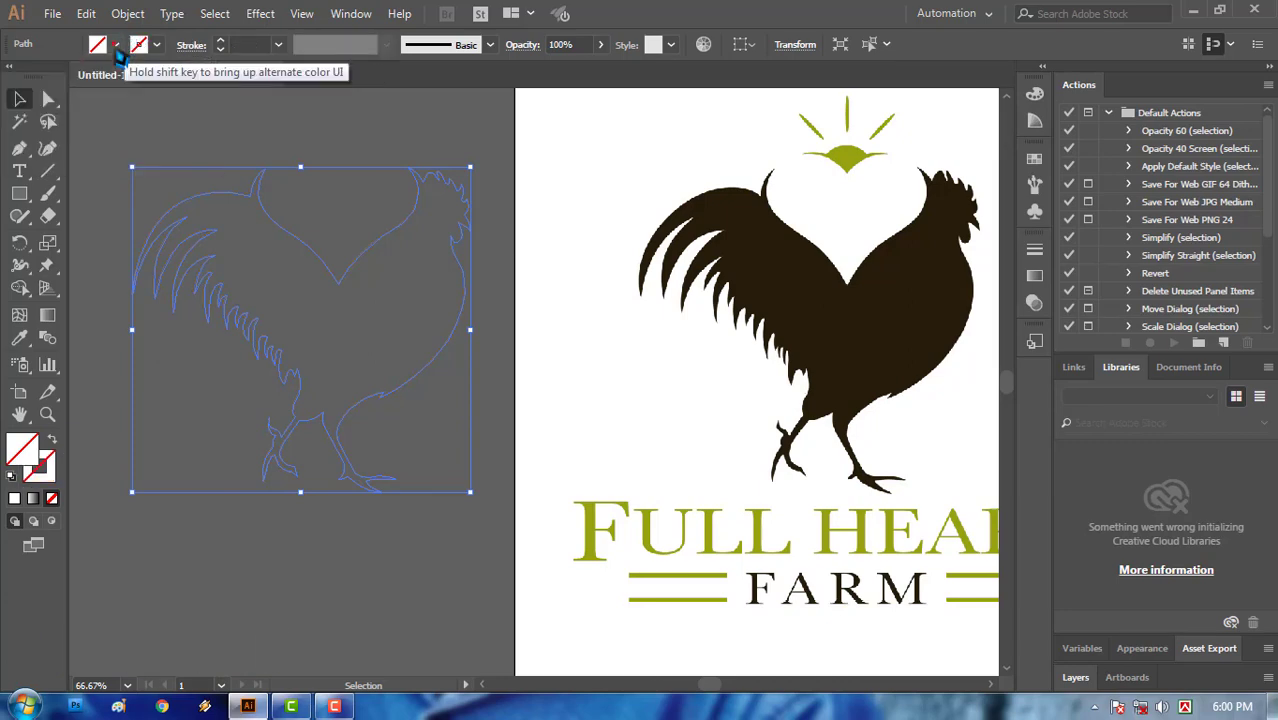
click(115, 45)
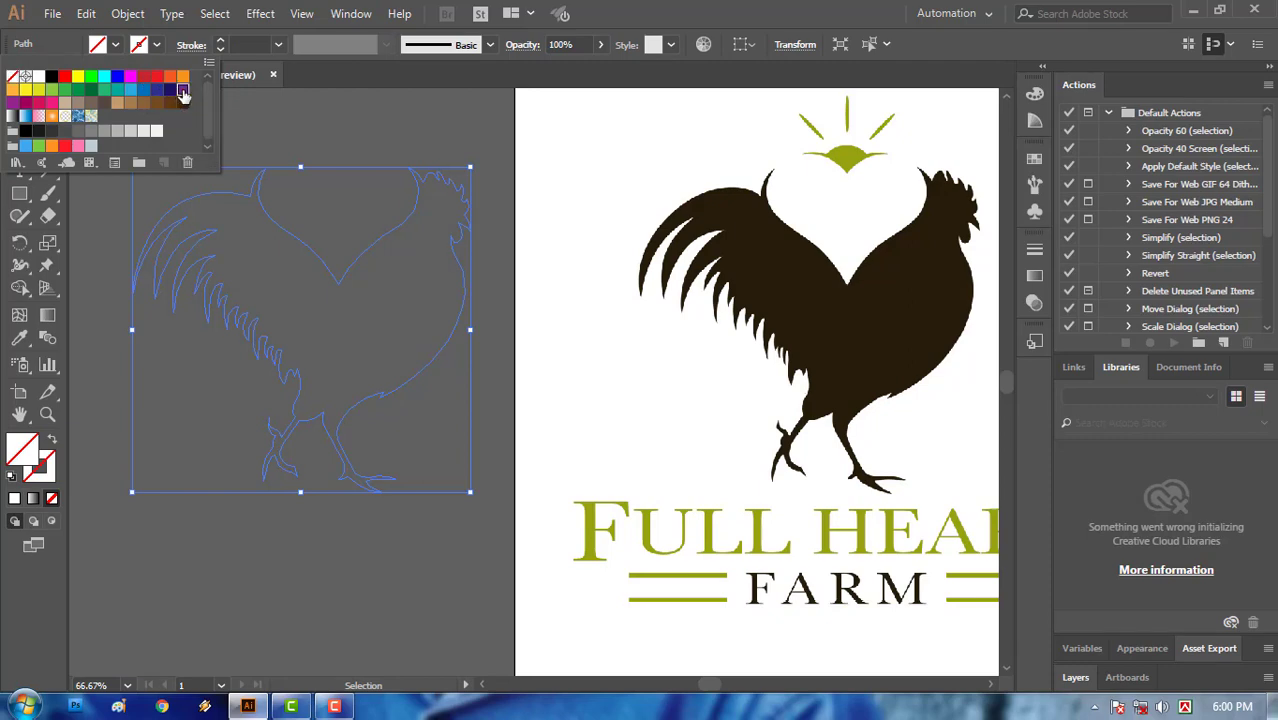
click(182, 93)
click(36, 77)
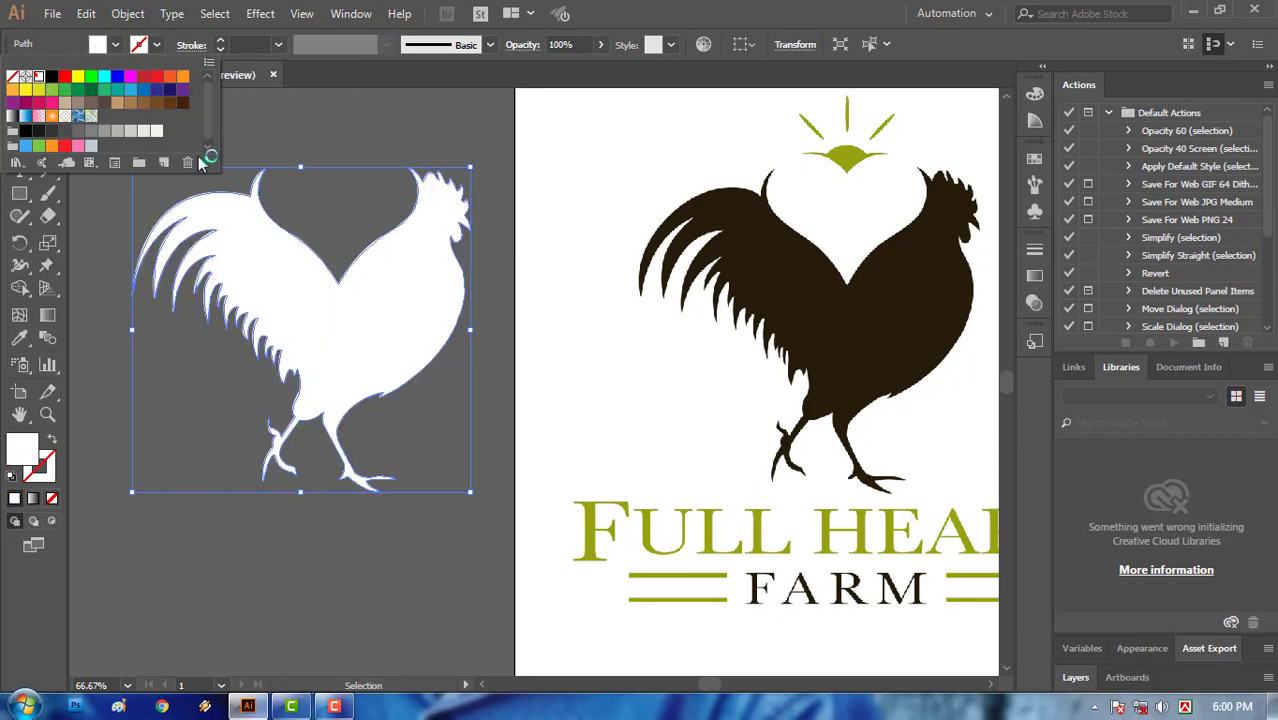
click(492, 258)
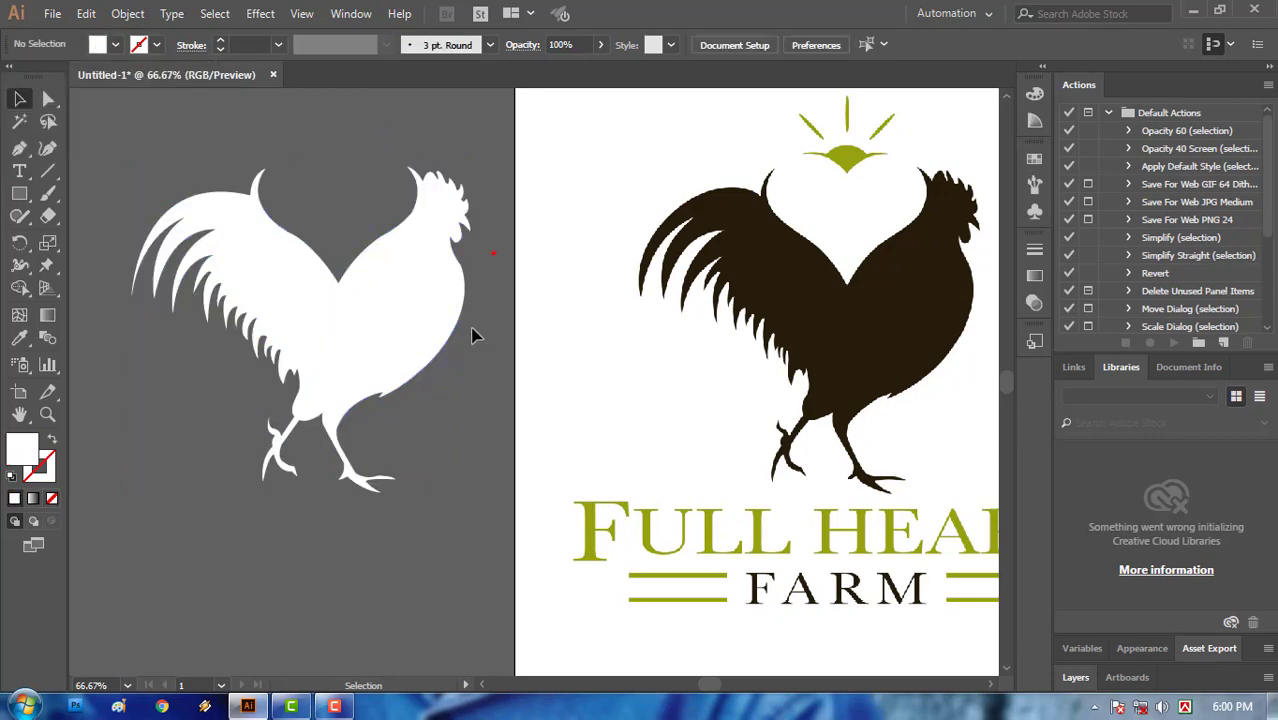
- Smooth both sides of the heart-shaped opening on the white rooster path with the Smooth tool
key(ctrl+space)
ctrl+click(400, 256)
ctrl+click(400, 256)
ctrl+click(556, 413)
drag(725, 493, 586, 325)
click(623, 361)
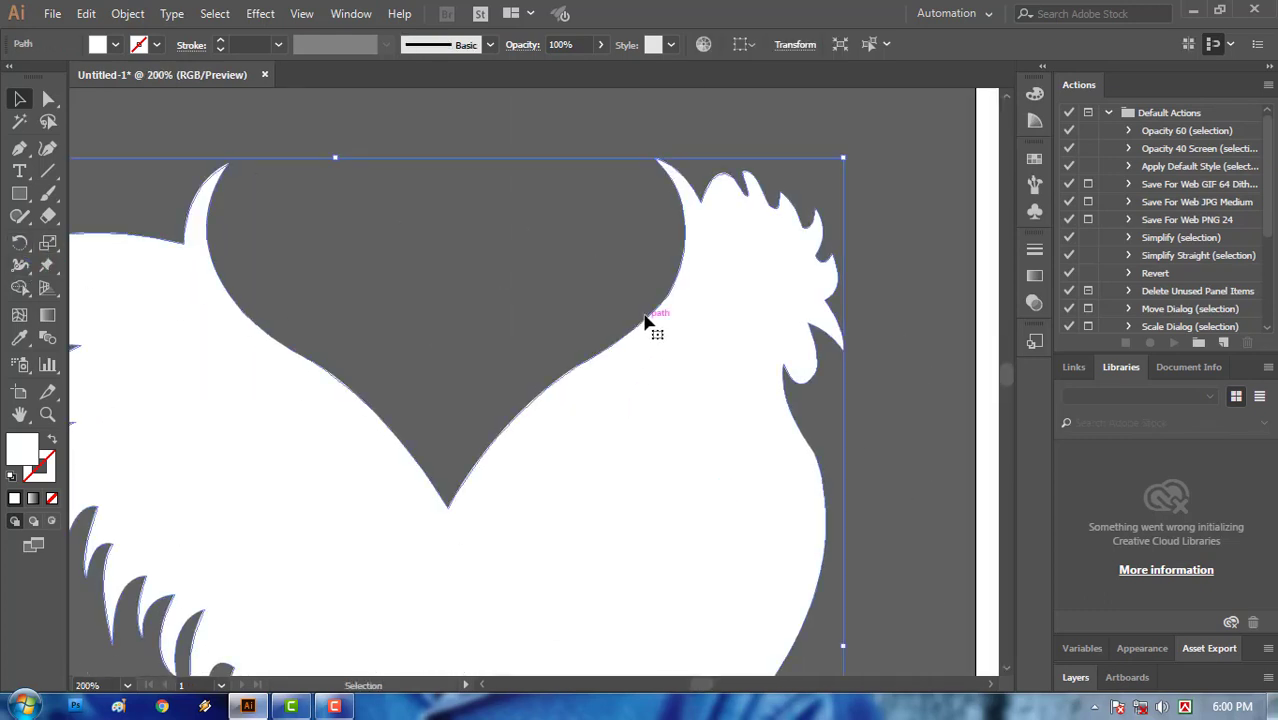
click(24, 219)
click(119, 260)
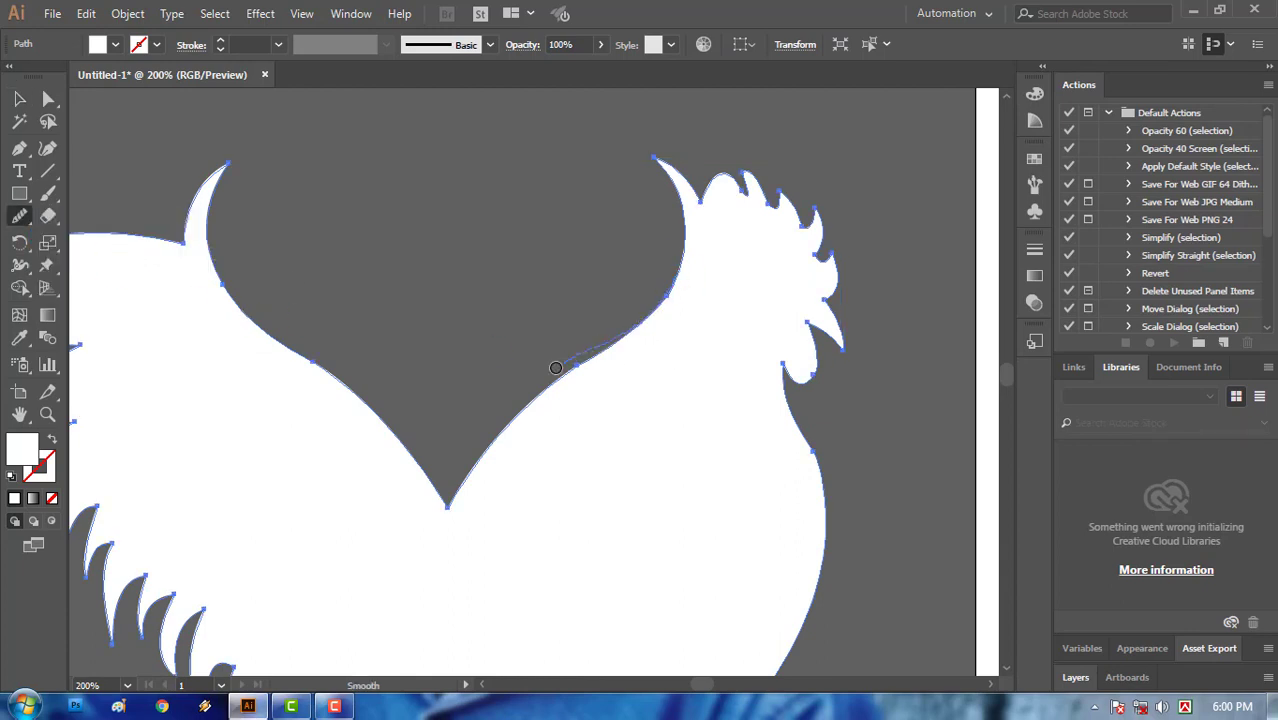
drag(516, 502, 602, 332)
drag(503, 423, 440, 526)
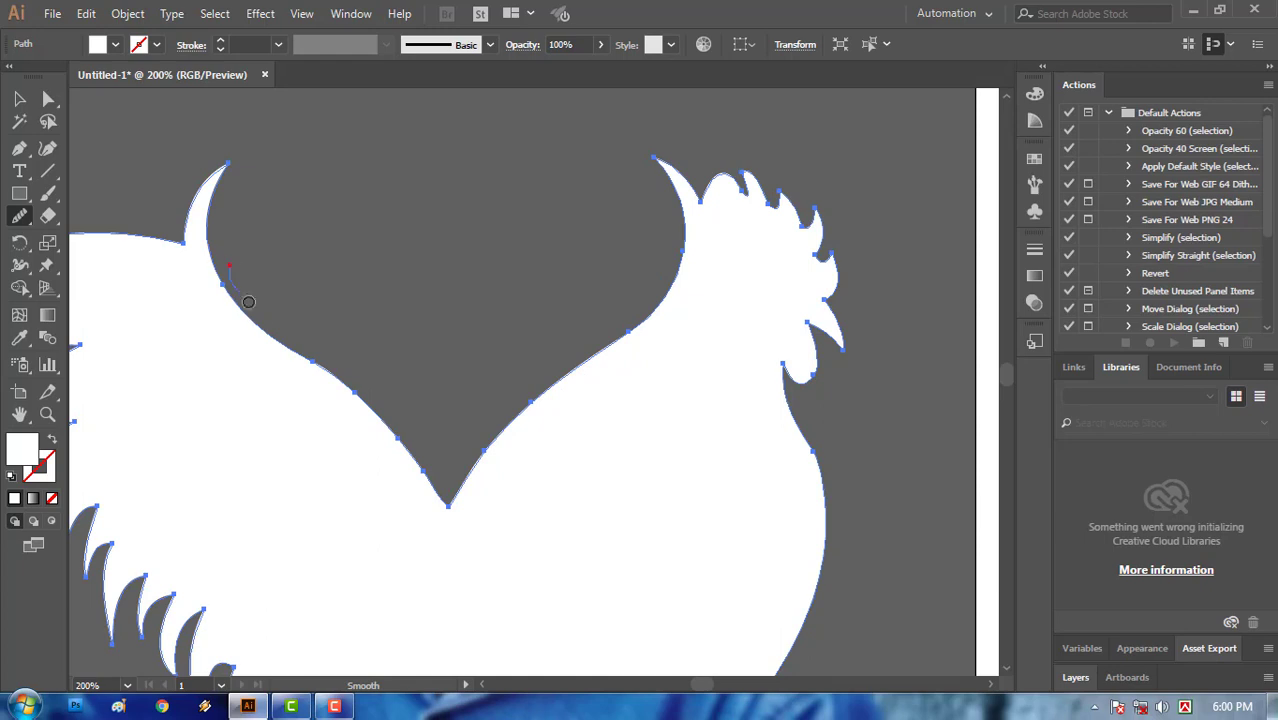
drag(298, 494, 489, 496)
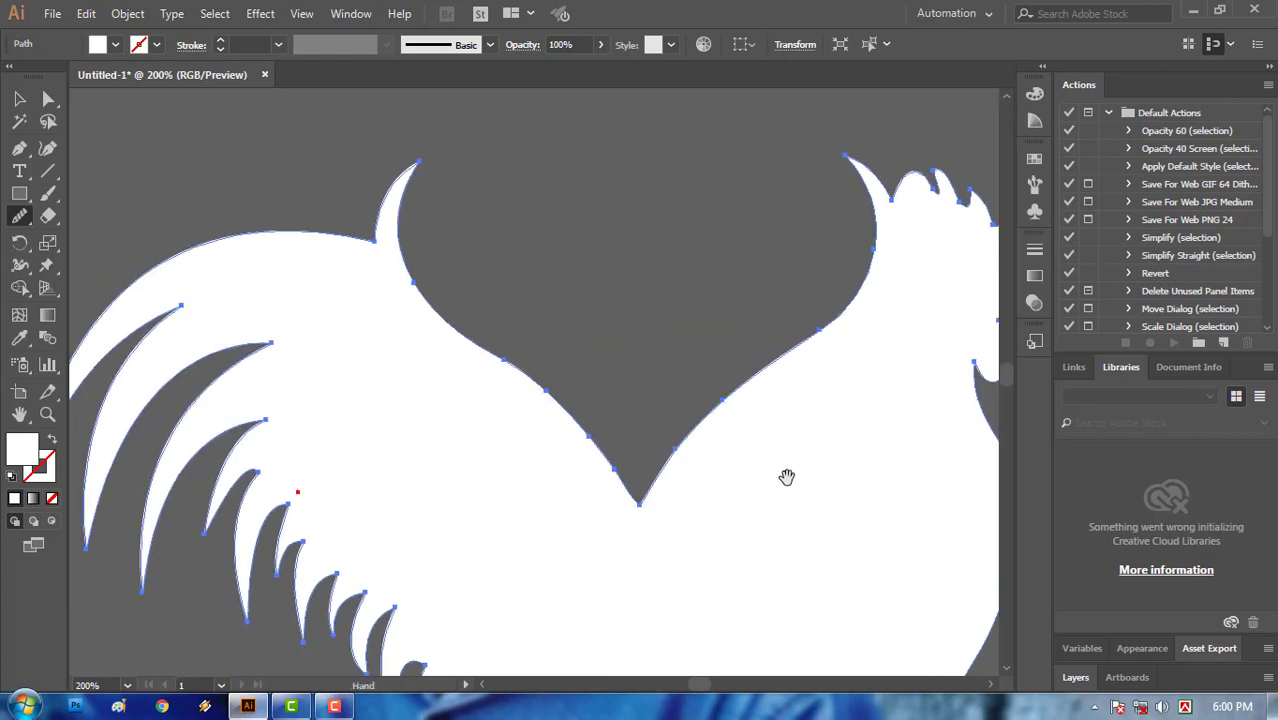
- Smooth the rooster's breast edge from below the wattle down towards the belly
drag(797, 476, 501, 415)
mouse_move(714, 391)
mouse_down()
mouse_move(685, 357)
mouse_move(691, 371)
mouse_move(680, 322)
mouse_up()
drag(650, 536, 700, 346)
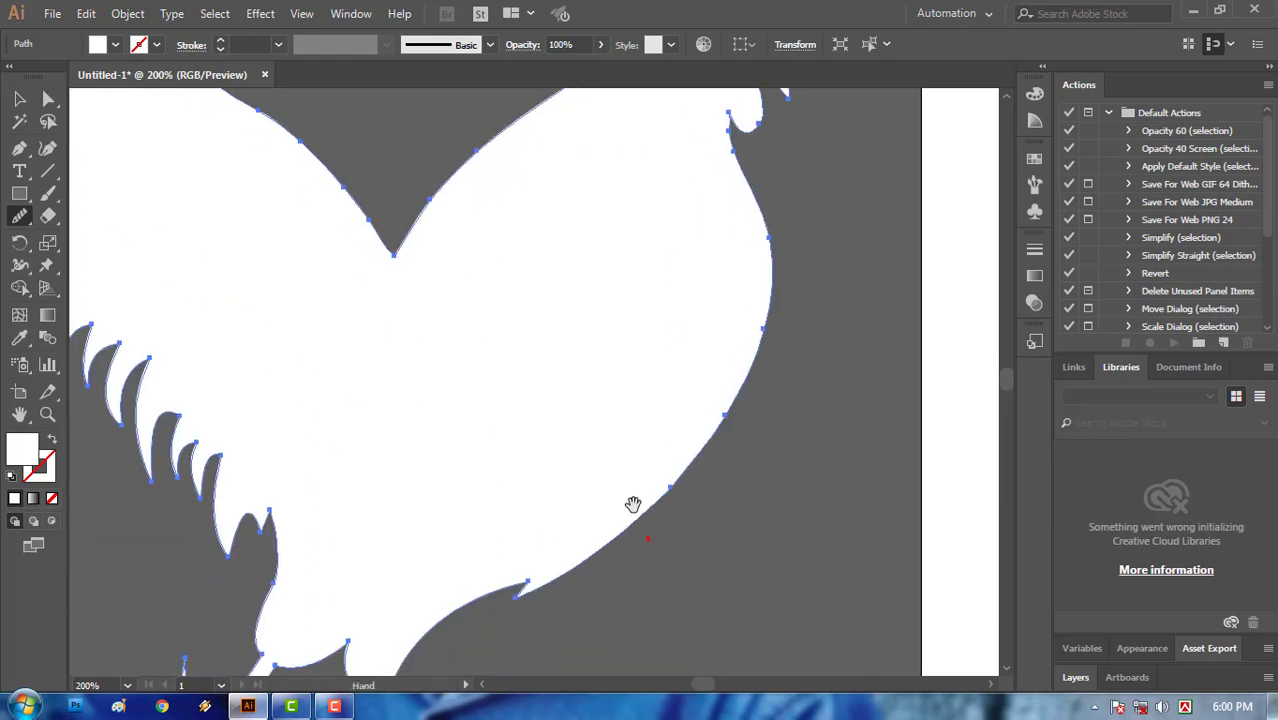
drag(647, 493, 735, 368)
drag(473, 562, 590, 530)
mouse_move(550, 432)
mouse_down()
mouse_move(589, 557)
mouse_move(580, 508)
mouse_move(558, 572)
mouse_up()
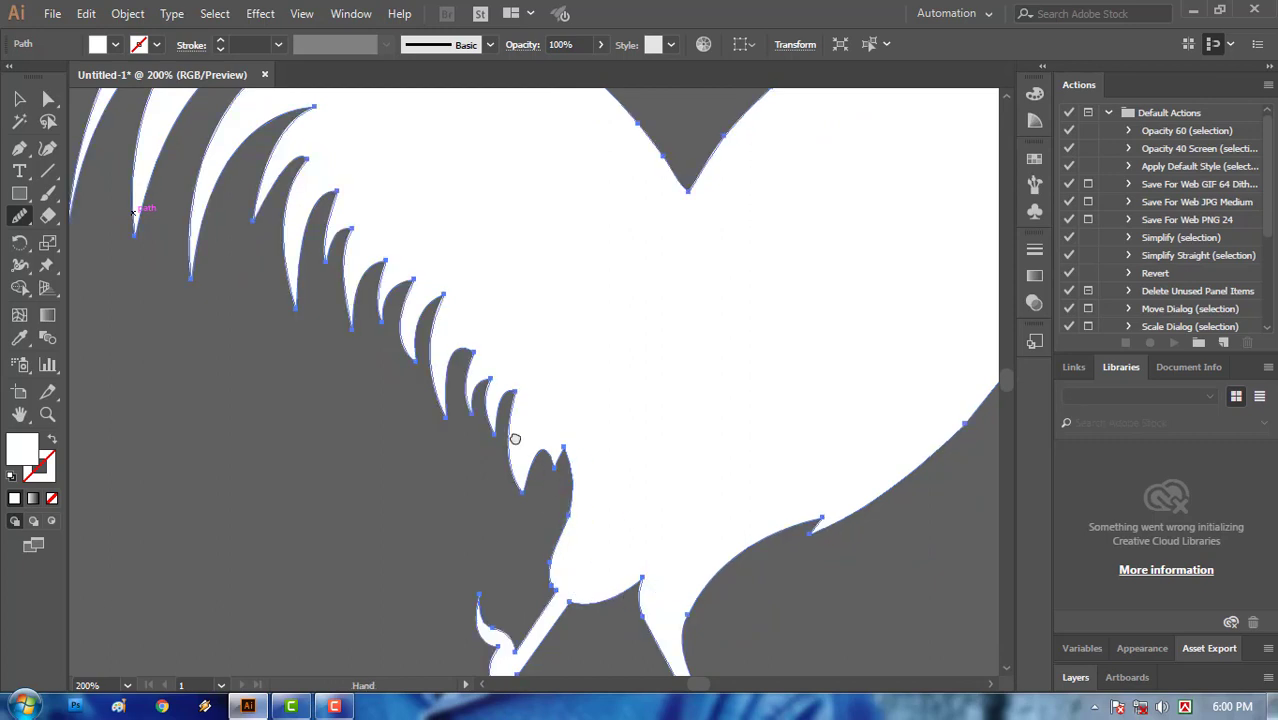
- Smooth the tail side of the heart-shaped opening once more and deselect the rooster
drag(515, 438, 545, 519)
drag(501, 508, 498, 508)
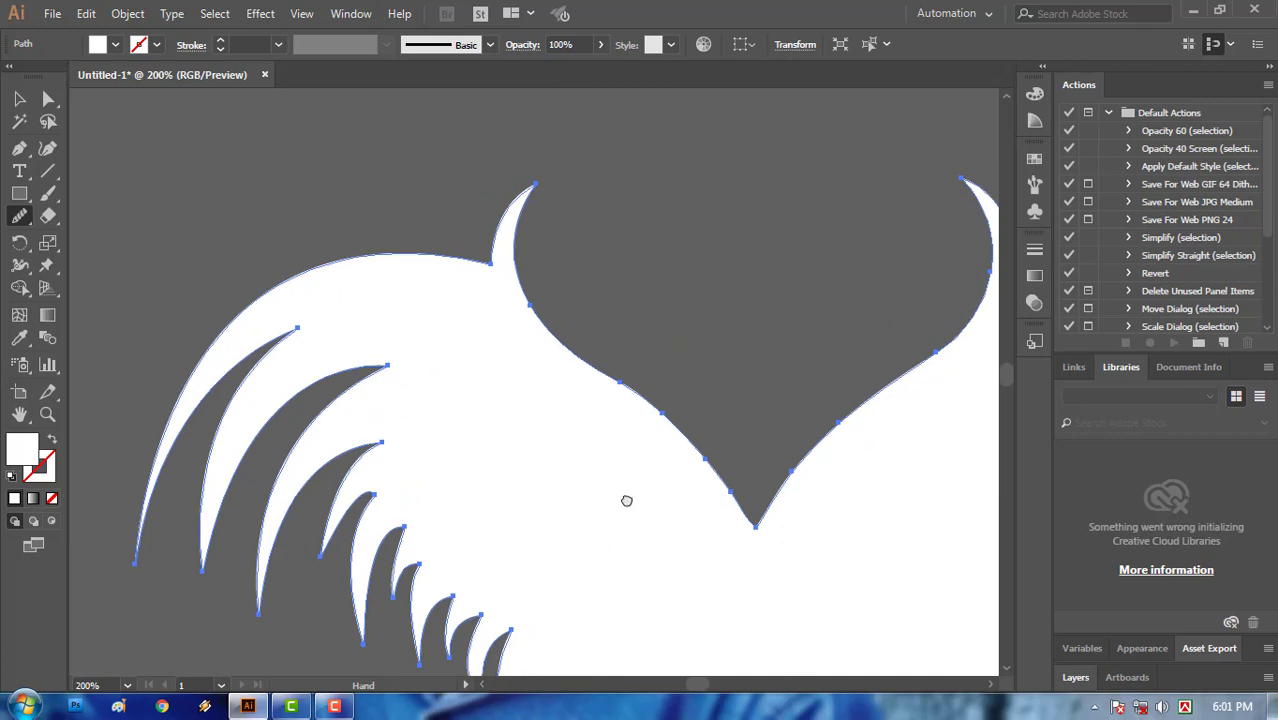
drag(626, 498, 489, 424)
drag(551, 366, 570, 405)
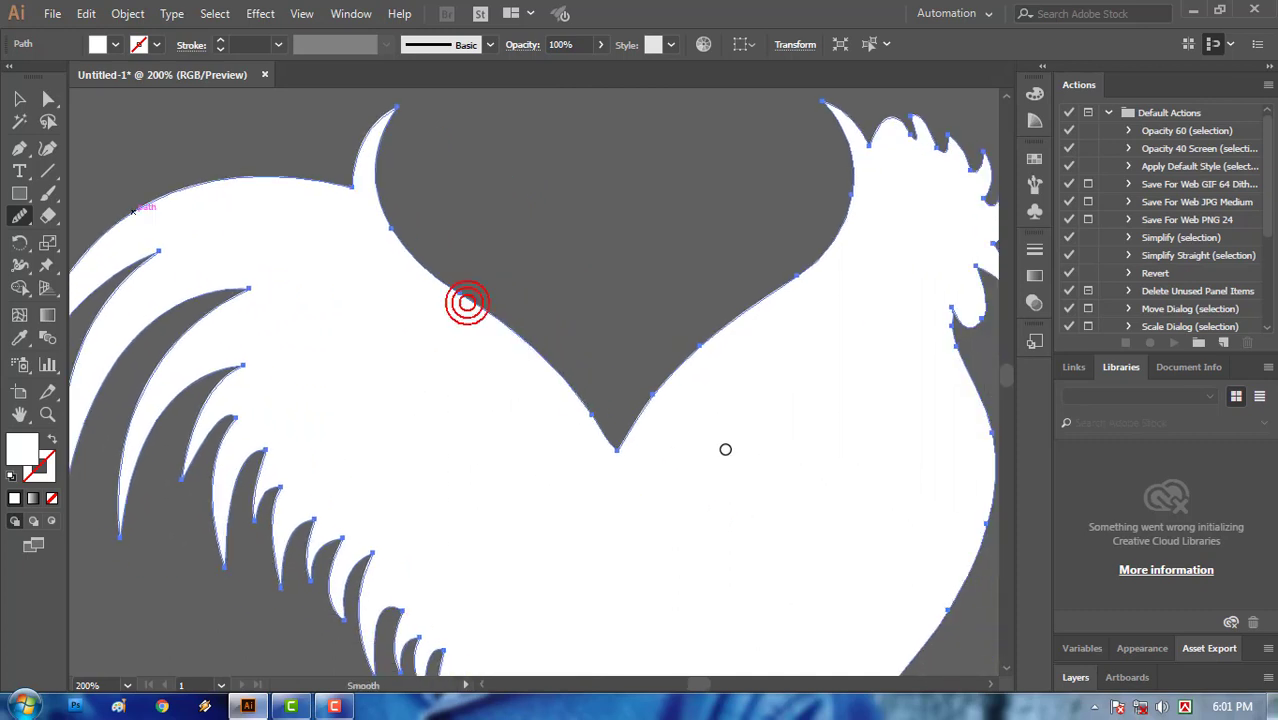
key(ctrl+minus)
key(ctrl+minus)
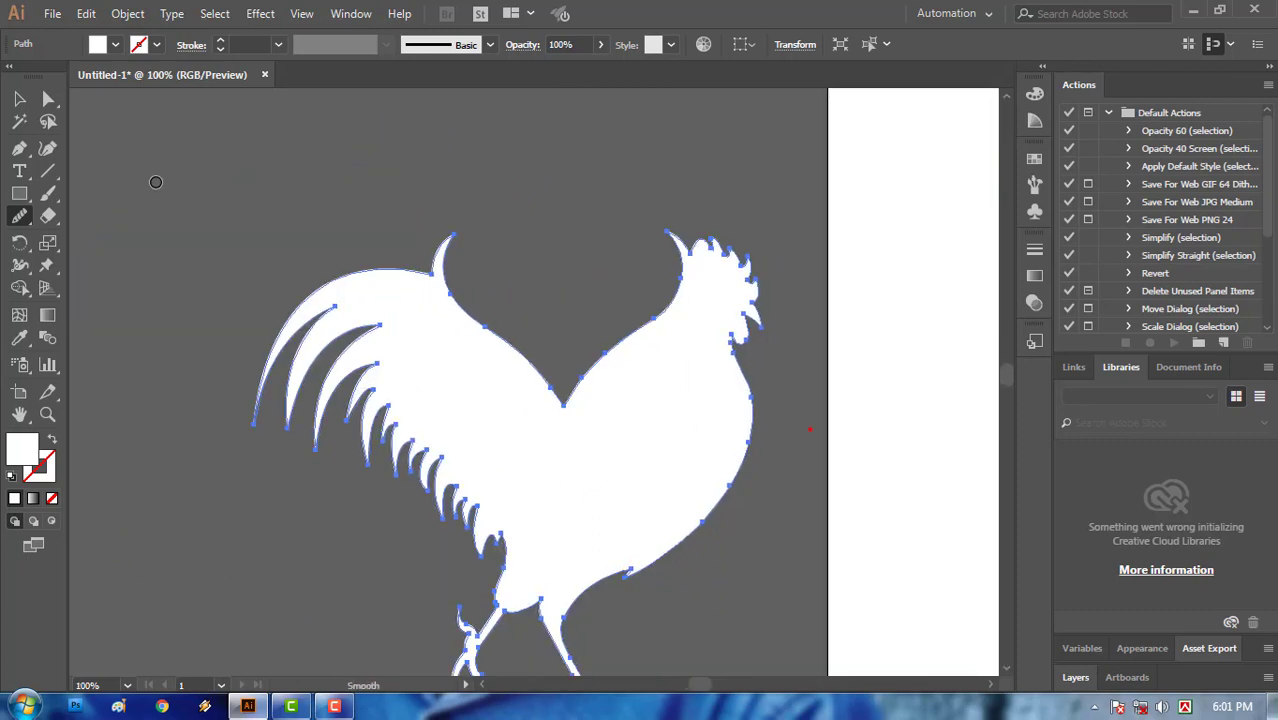
key(v)
scroll(700, 505, down, 1)
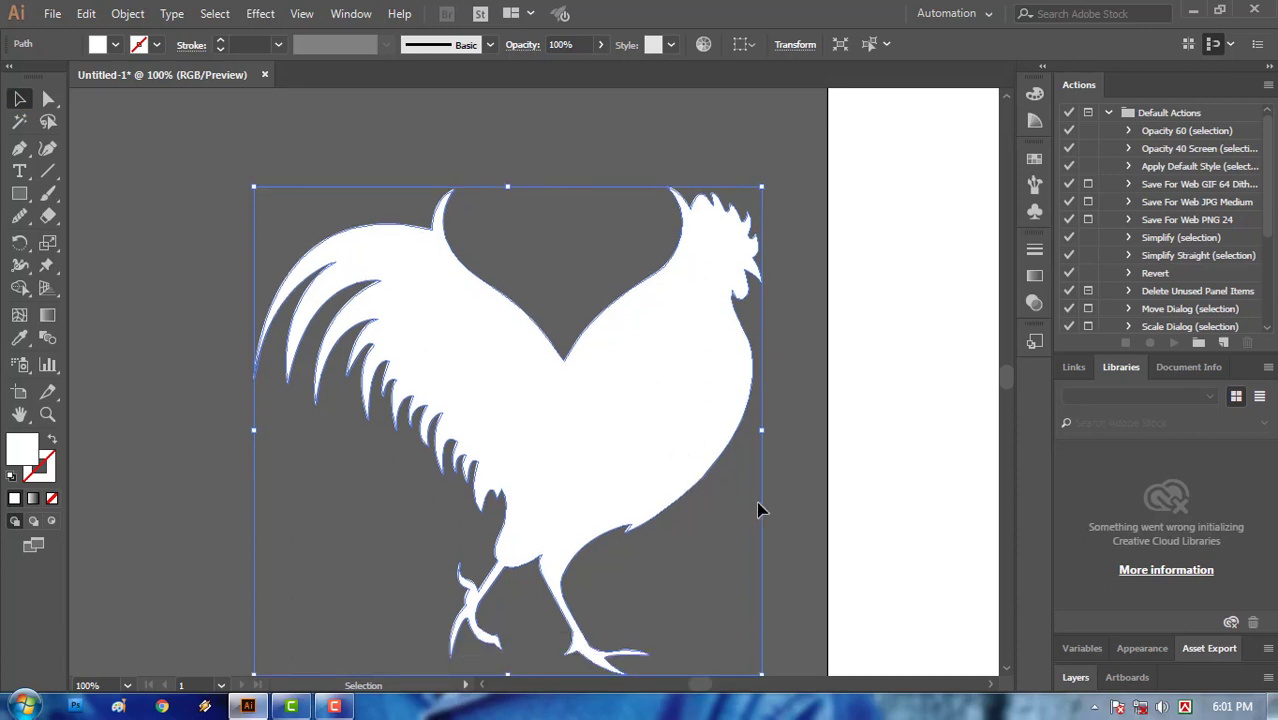
click(759, 530)
- Shift the white rooster slightly farther from the artboard on the pasteboard and deselect it
scroll(780, 537, down, 2)
drag(894, 483, 650, 428)
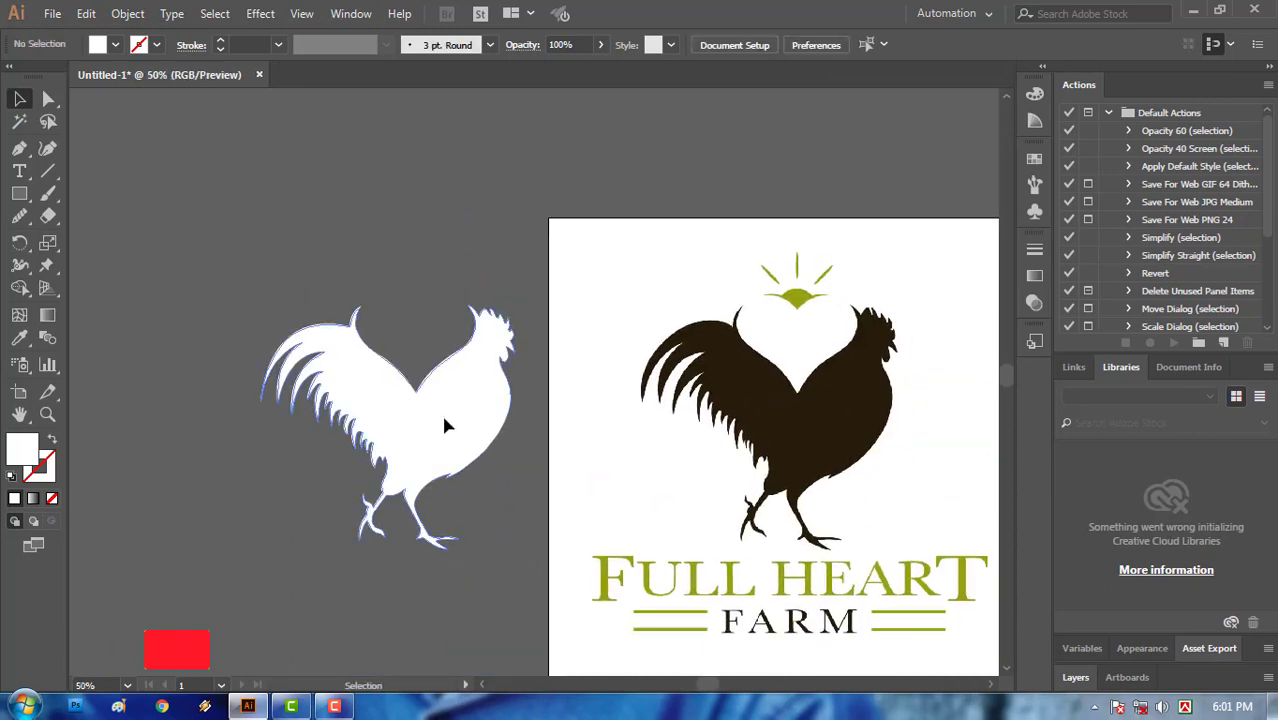
drag(441, 411, 418, 421)
click(760, 397)
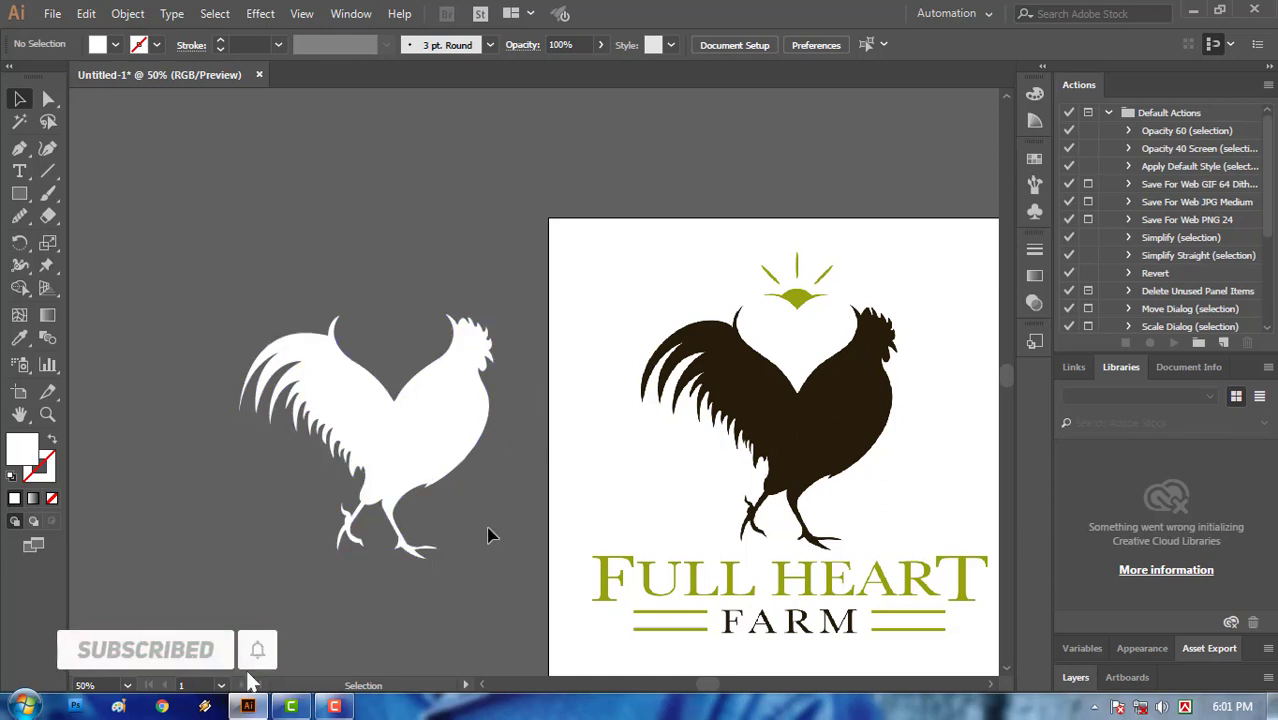
click(455, 441)
click(525, 452)
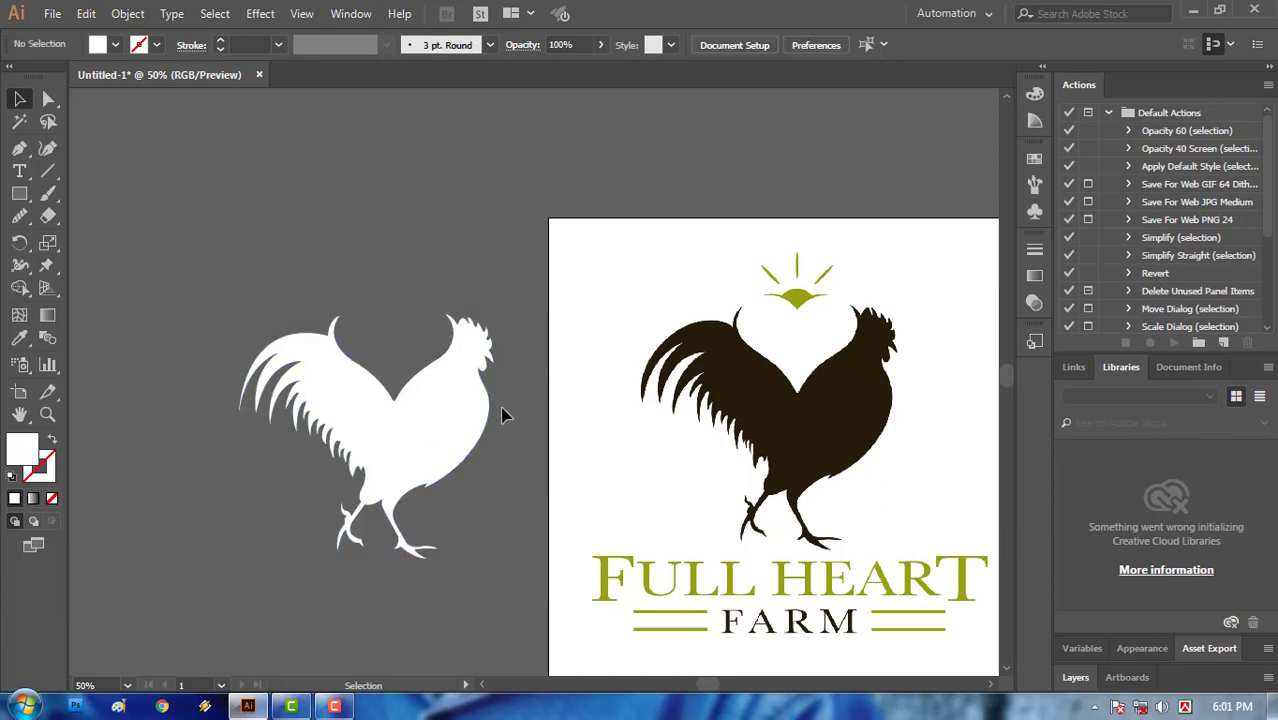
- Start a Pen path at the tail-side tip of the logo's green sun, tracing its lower edge to a corner at the bottom point
ctrl+click(796, 303)
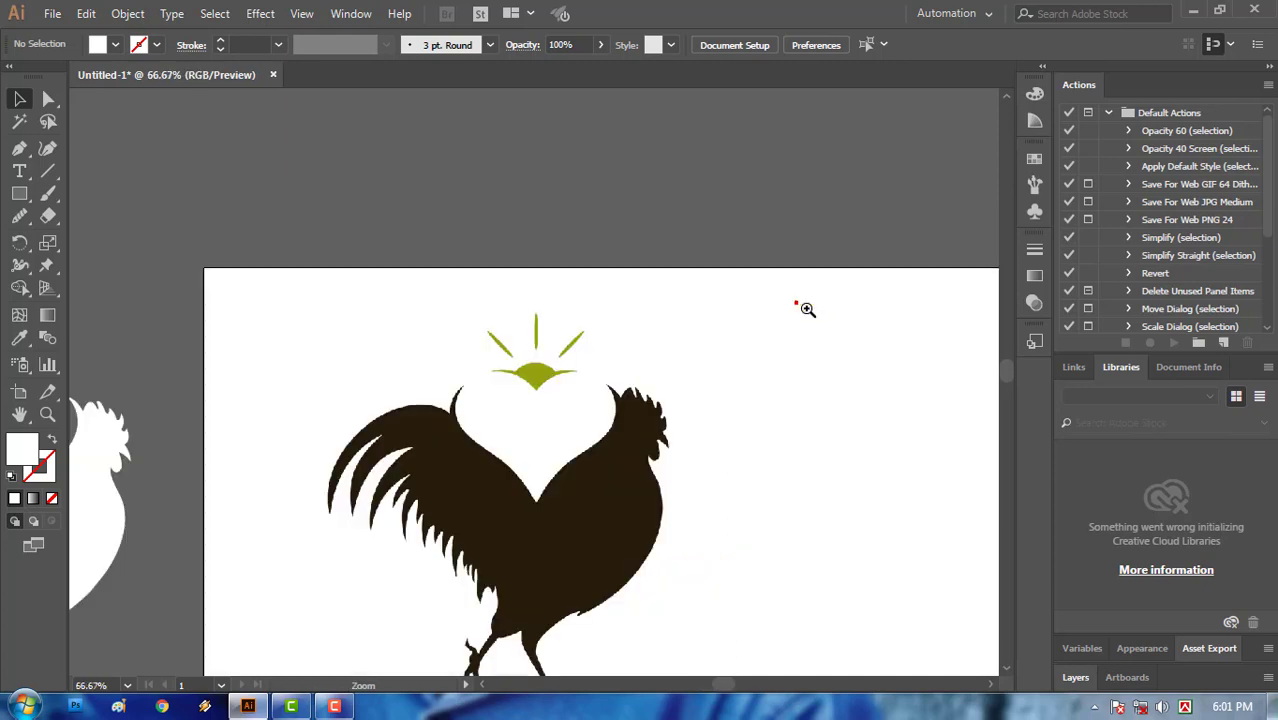
ctrl+click(805, 308)
ctrl+click(650, 437)
drag(391, 482, 981, 402)
drag(481, 467, 655, 443)
ctrl+click(646, 384)
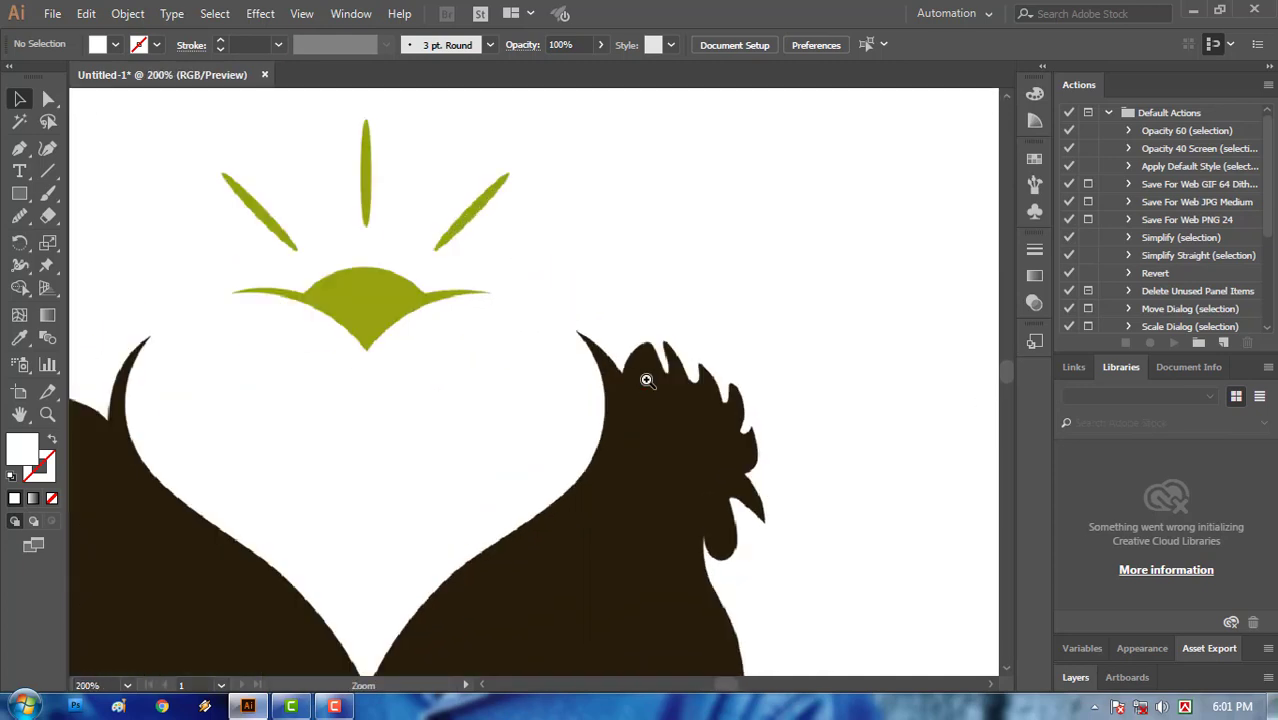
ctrl+click(649, 378)
drag(388, 328, 824, 451)
drag(620, 404, 639, 452)
click(19, 149)
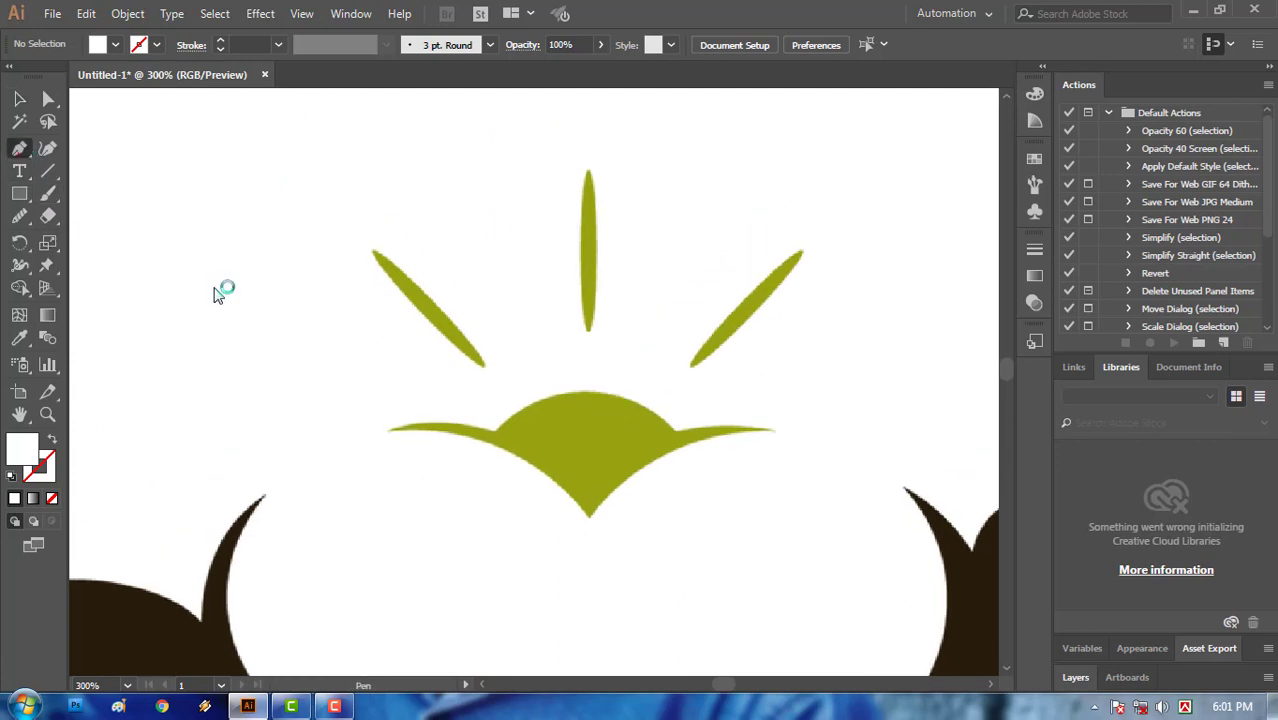
click(388, 432)
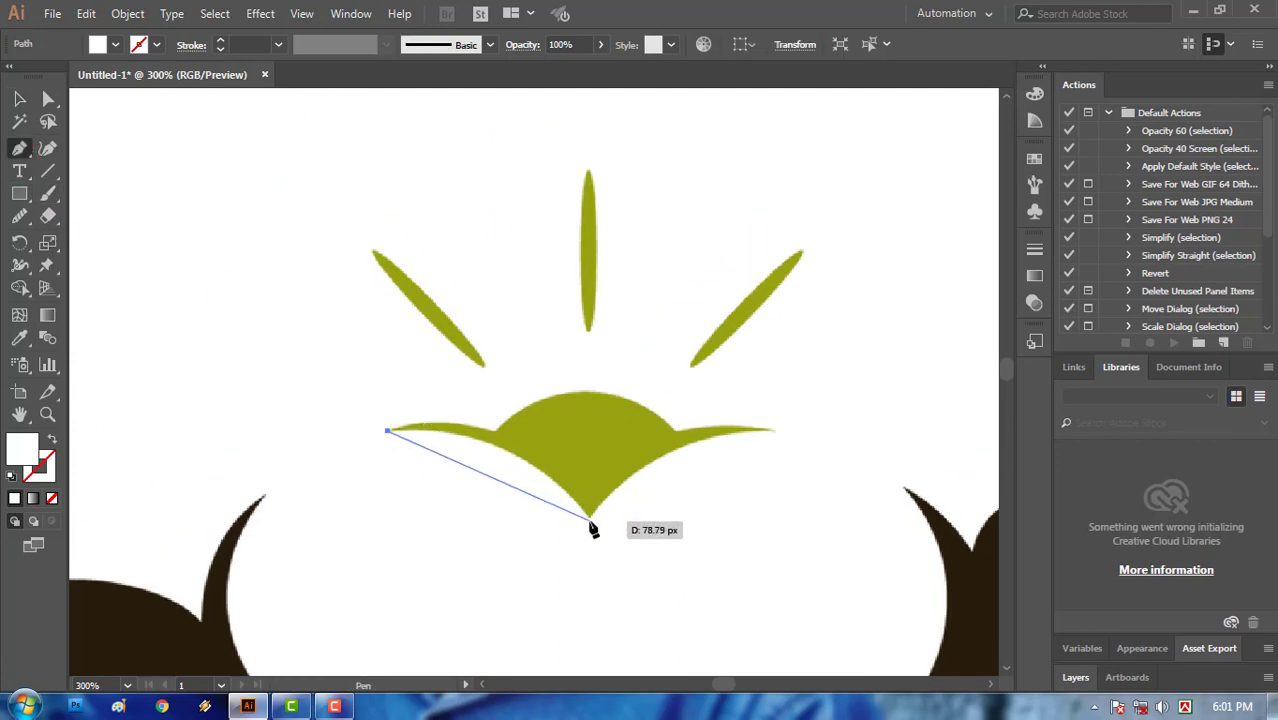
drag(590, 518, 660, 643)
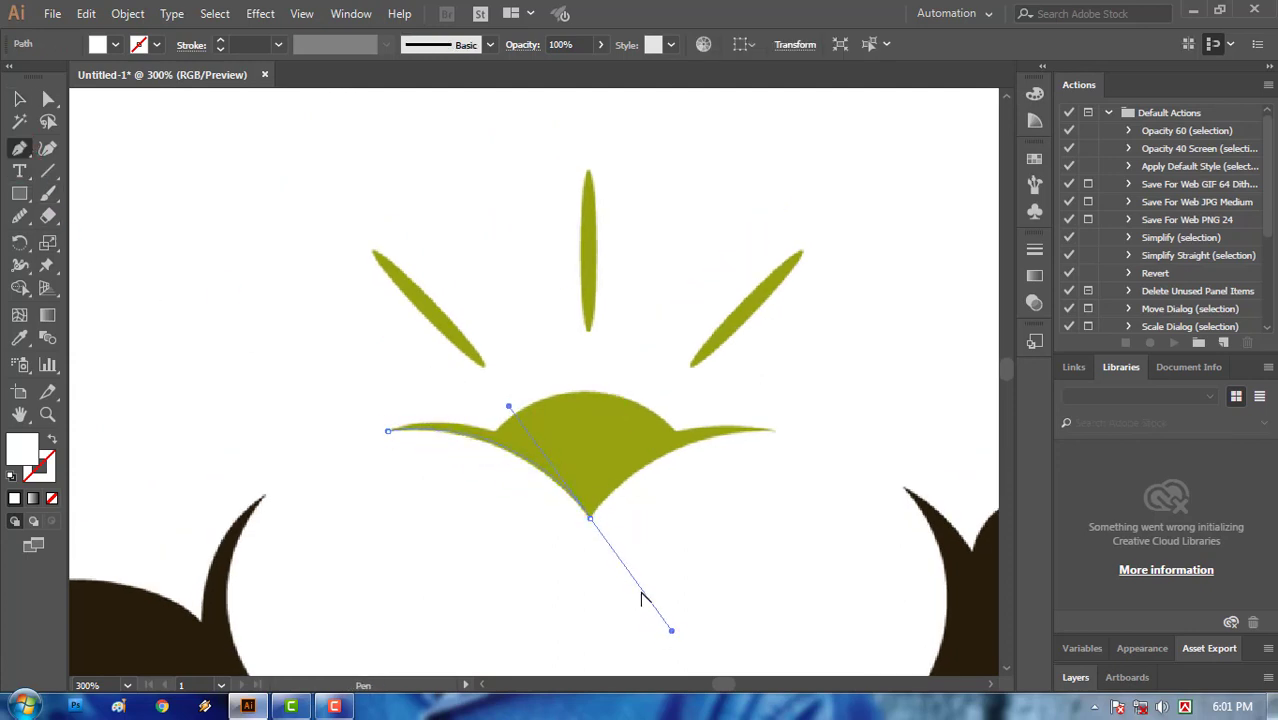
click(590, 519)
- Trace the sun's head-side wing out to its tip and back to the dome, with corners at both points
drag(766, 433, 893, 442)
alt+click(776, 432)
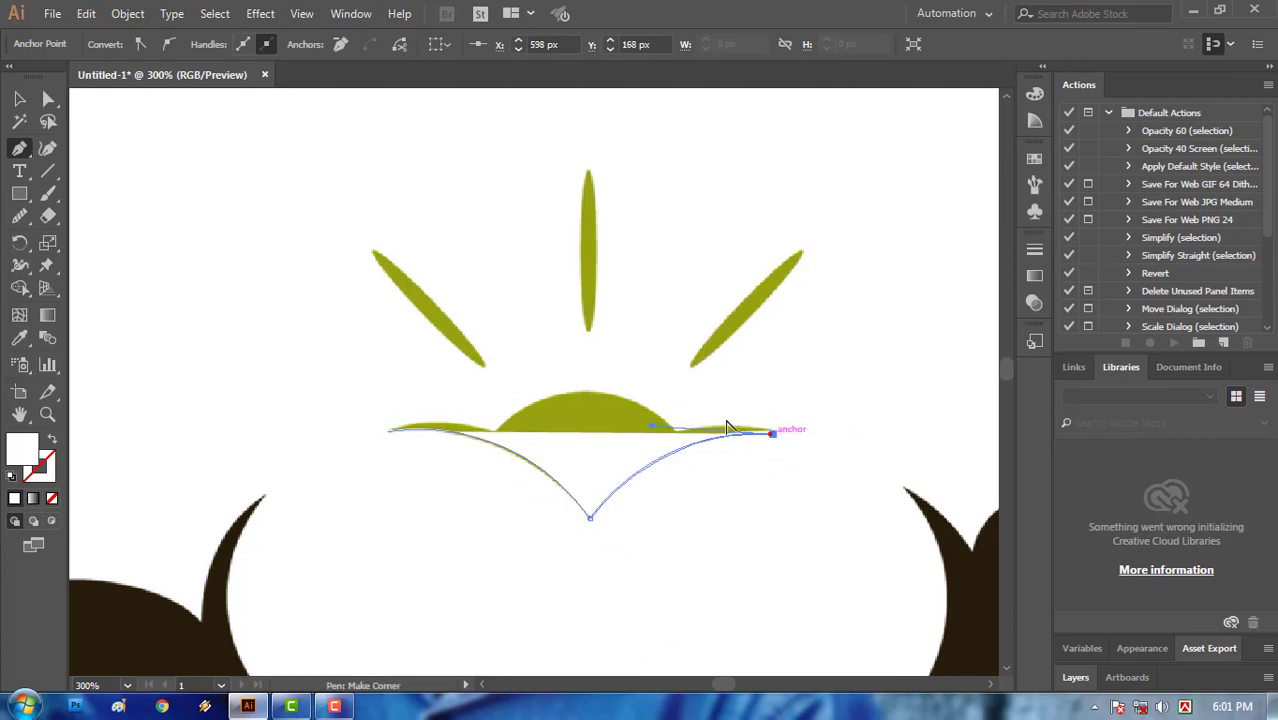
mouse_move(676, 430)
mouse_down()
mouse_move(656, 445)
mouse_move(607, 437)
mouse_up()
click(674, 428)
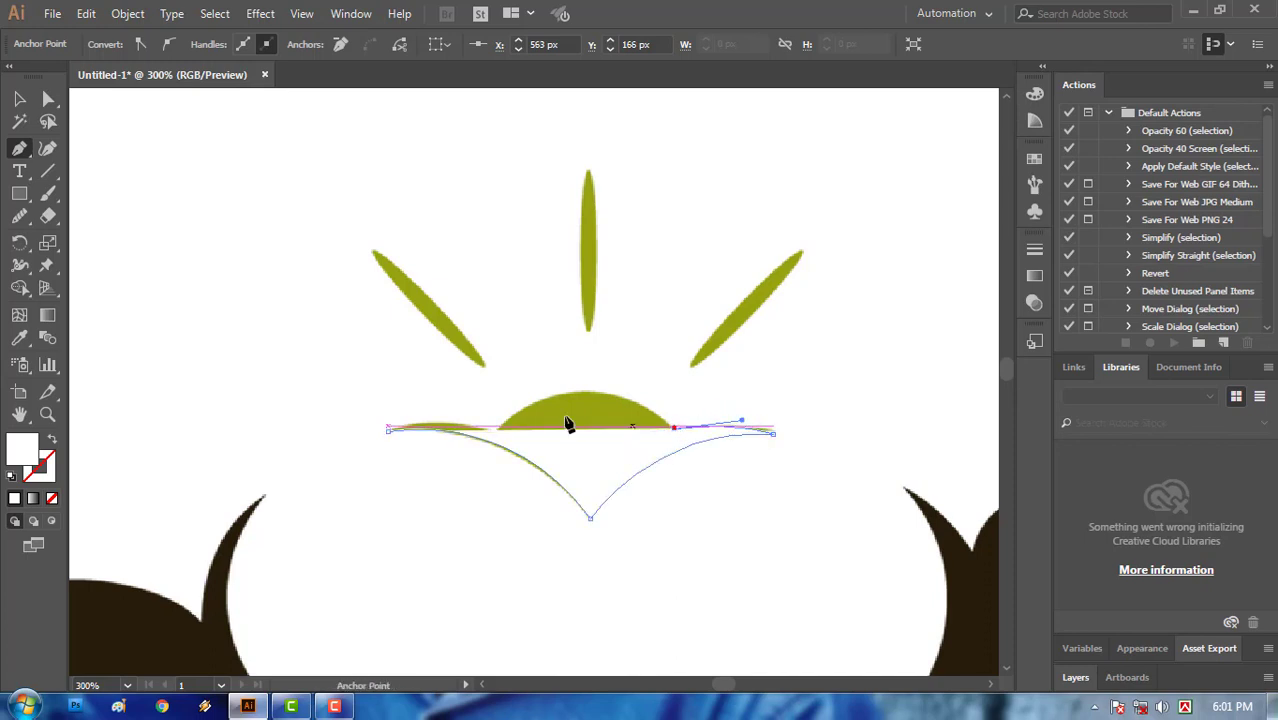
- Trace the sun's dome and the upper edge of its tail-side wing, closing the path at the starting tip
click(497, 430)
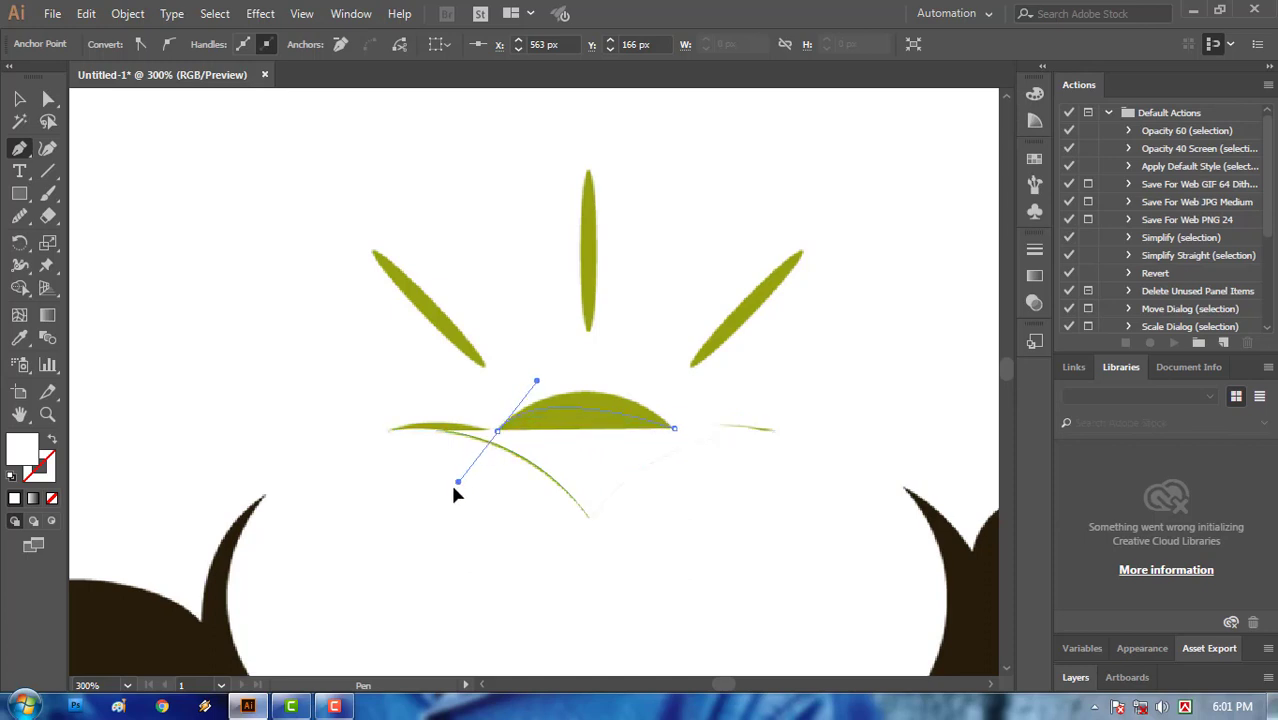
drag(455, 494, 404, 515)
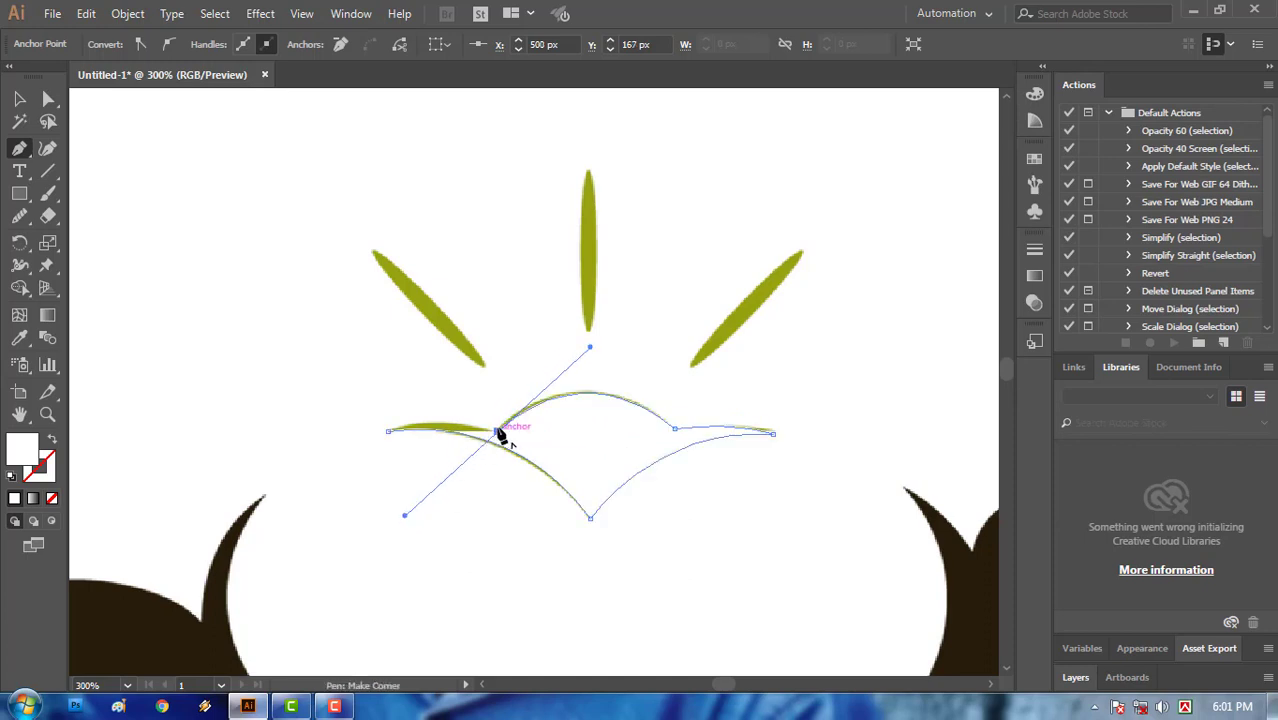
click(498, 431)
drag(387, 430, 347, 451)
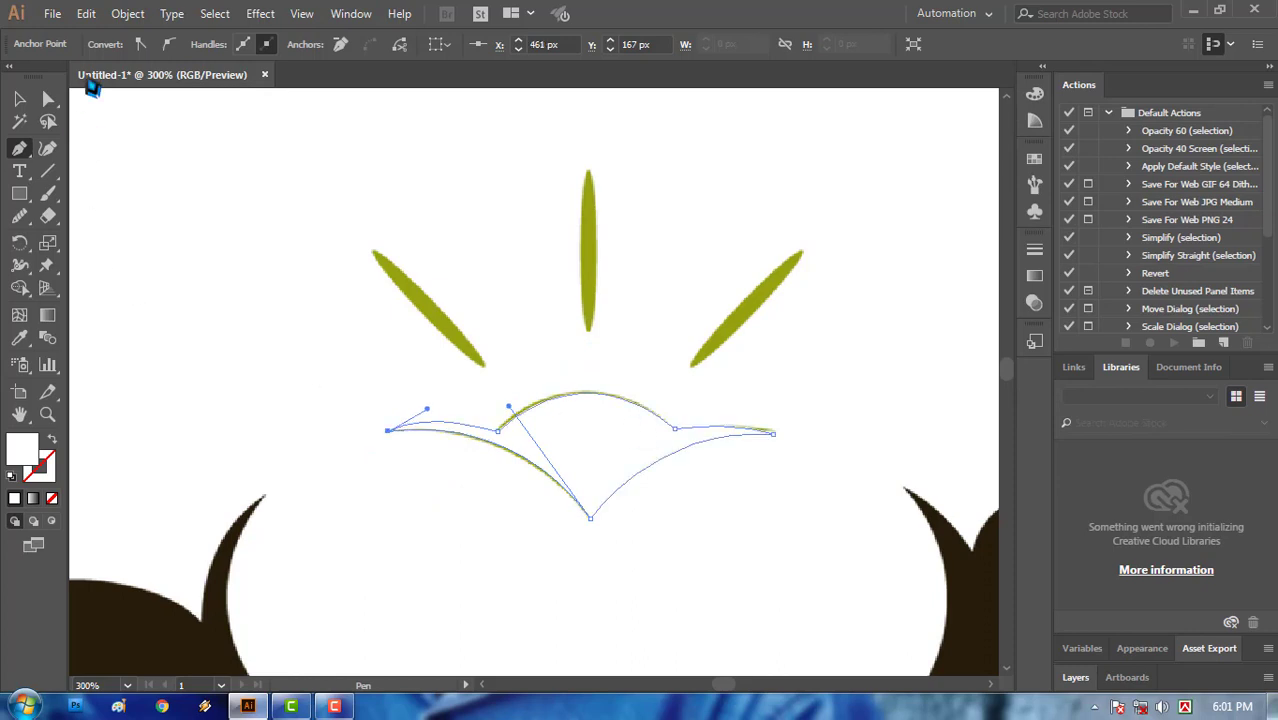
- Fill the traced sun shape with orange
click(20, 102)
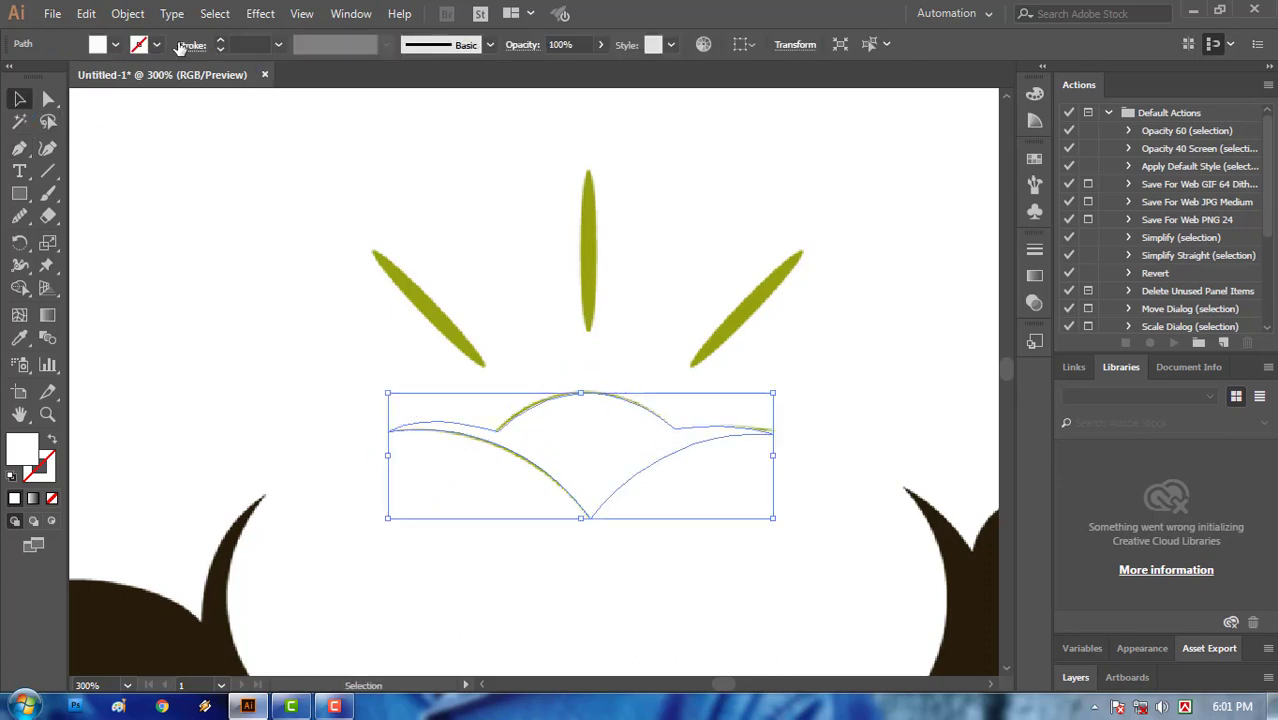
click(114, 46)
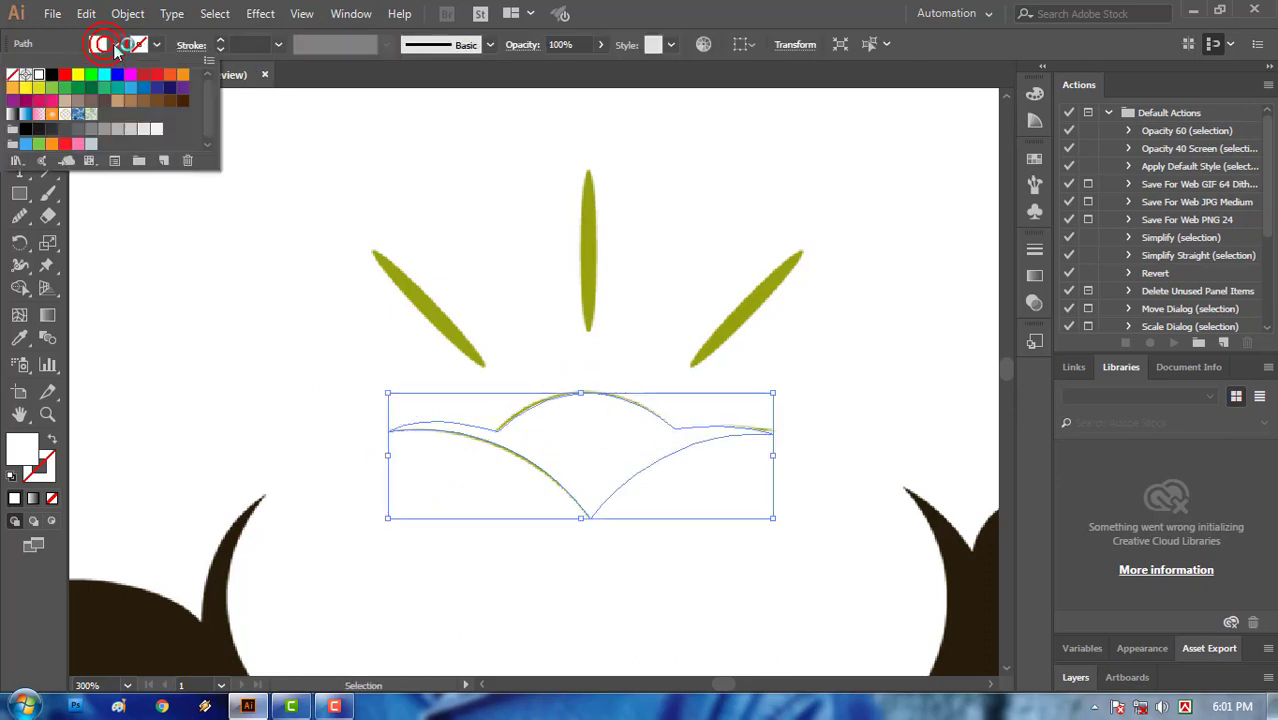
click(184, 80)
scroll(655, 410, down, 5)
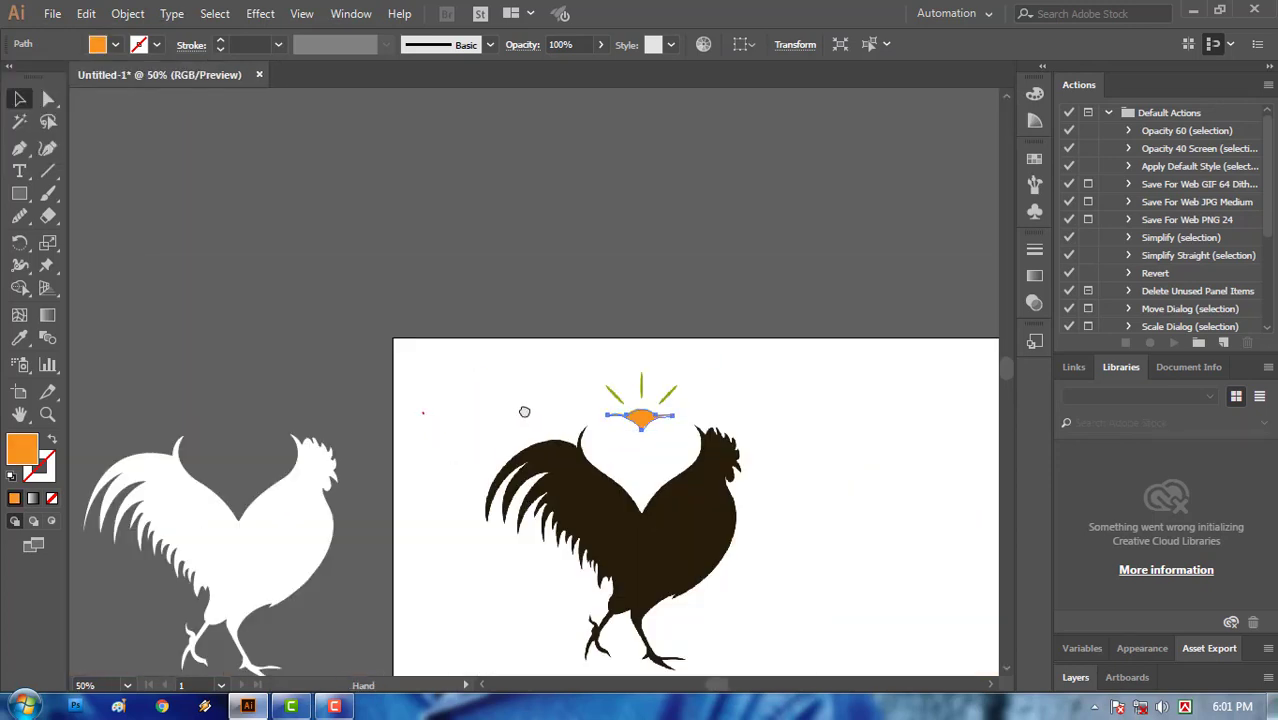
- Move the orange sun shape above the white rooster's heart-shaped opening, nudge it until centred and deselect it
drag(524, 411, 771, 387)
drag(916, 392, 481, 407)
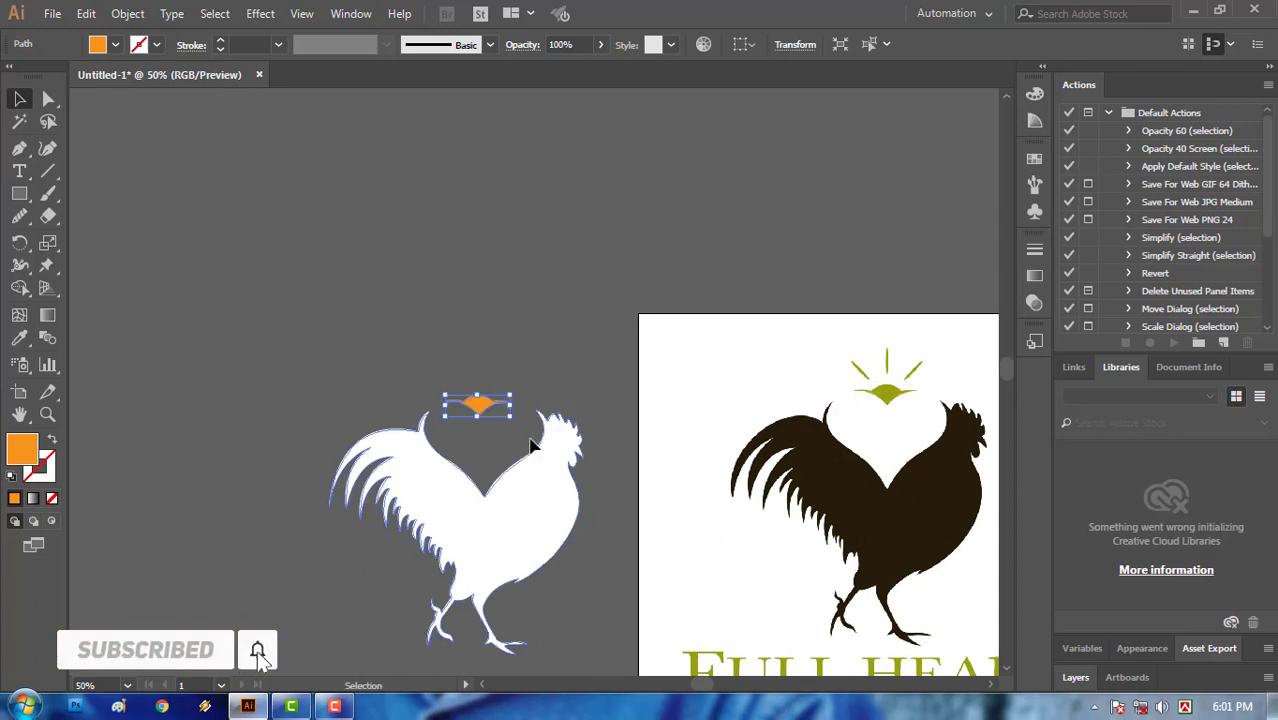
key(Right)
key(Right)
key(Right)
key(Right)
key(Right)
key(Right)
key(Right)
key(Right)
key(Right)
key(Right)
key(Right)
key(Right)
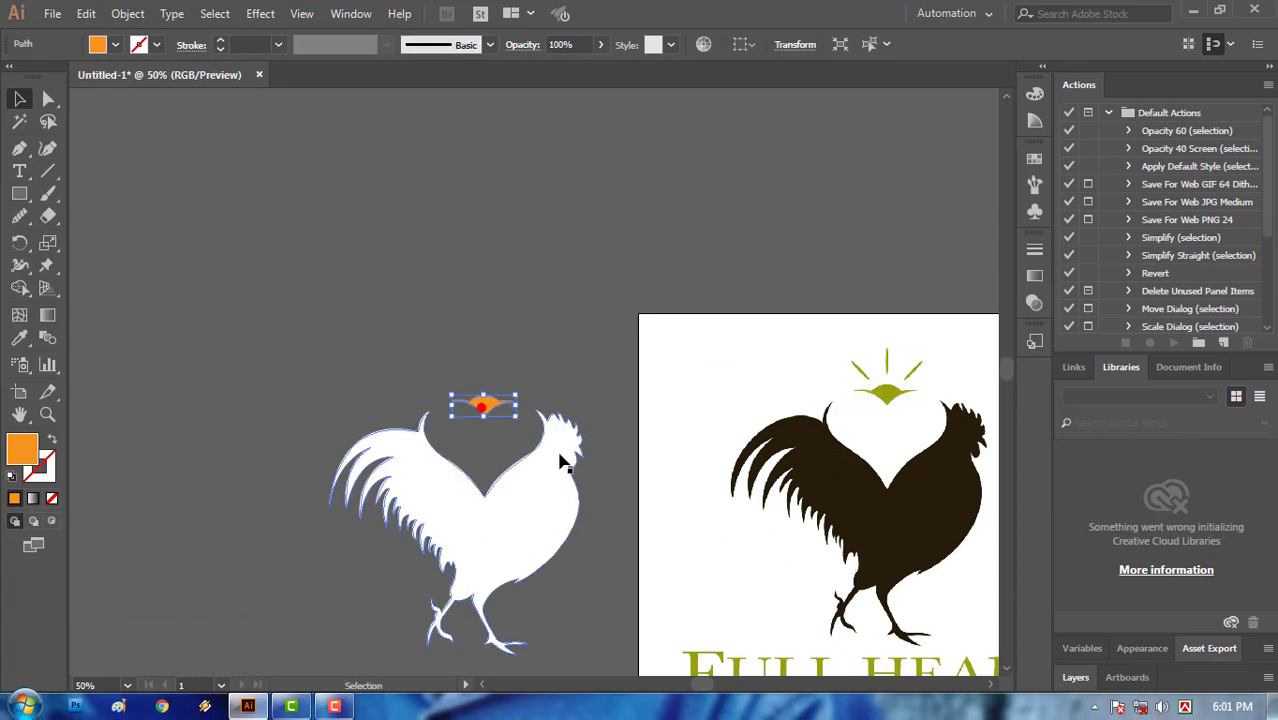
click(599, 404)
- Draw an orange ellipse above the sun shape and enlarge it from its centre to about 156 × 58 px
ctrl+click(878, 396)
ctrl+click(878, 396)
drag(354, 448, 807, 477)
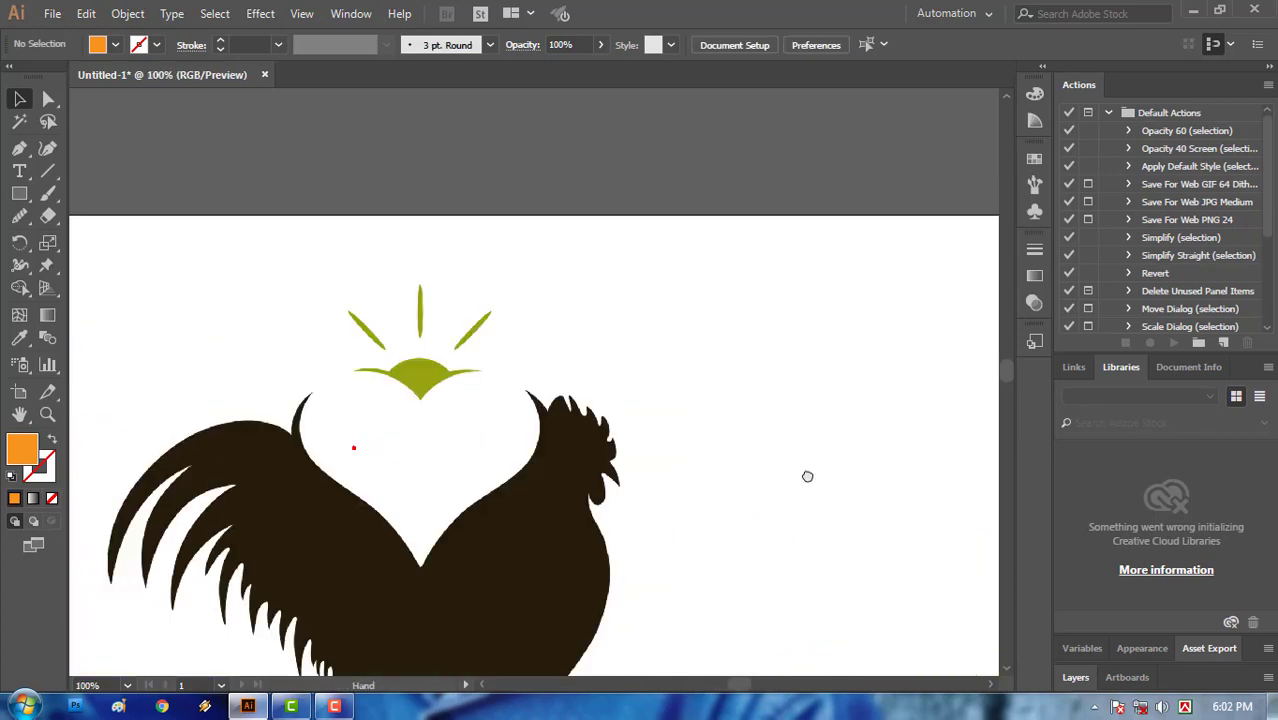
drag(434, 425, 873, 427)
drag(505, 428, 828, 401)
ctrl+click(407, 352)
ctrl+click(407, 352)
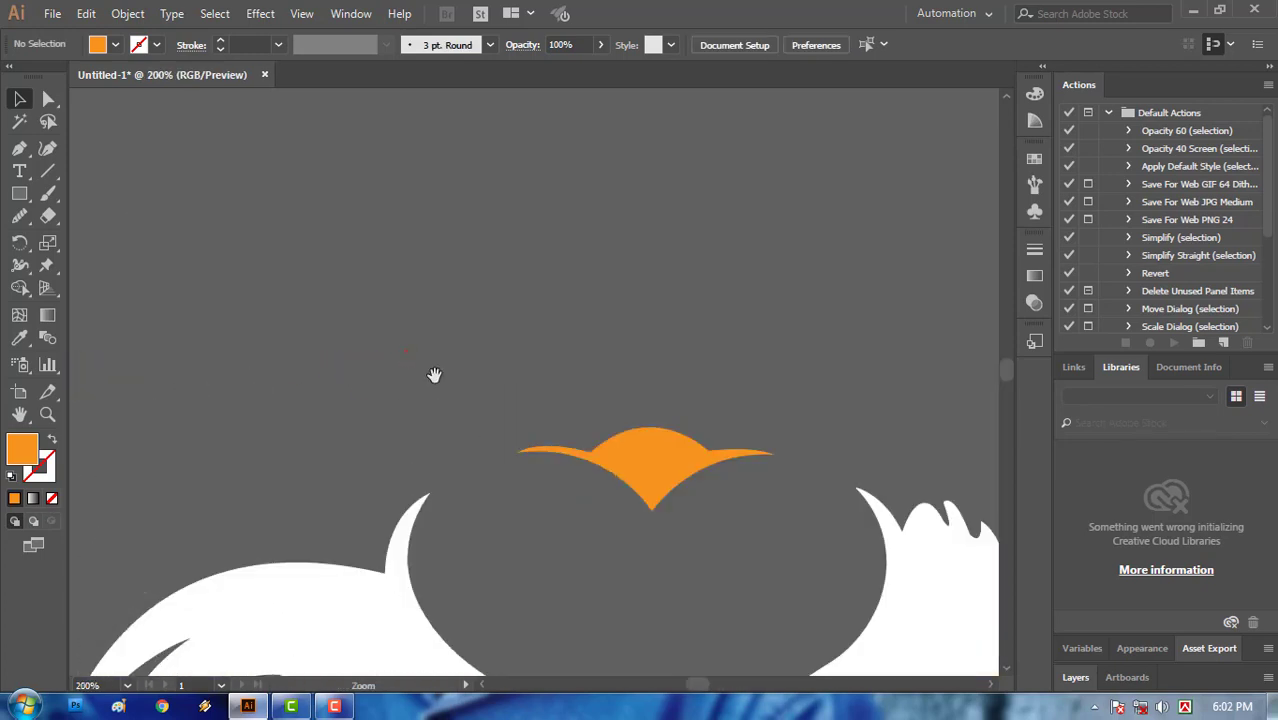
drag(434, 375, 294, 296)
drag(19, 193, 103, 238)
mouse_move(445, 268)
mouse_down()
mouse_move(454, 256)
mouse_move(432, 261)
mouse_up()
key(v)
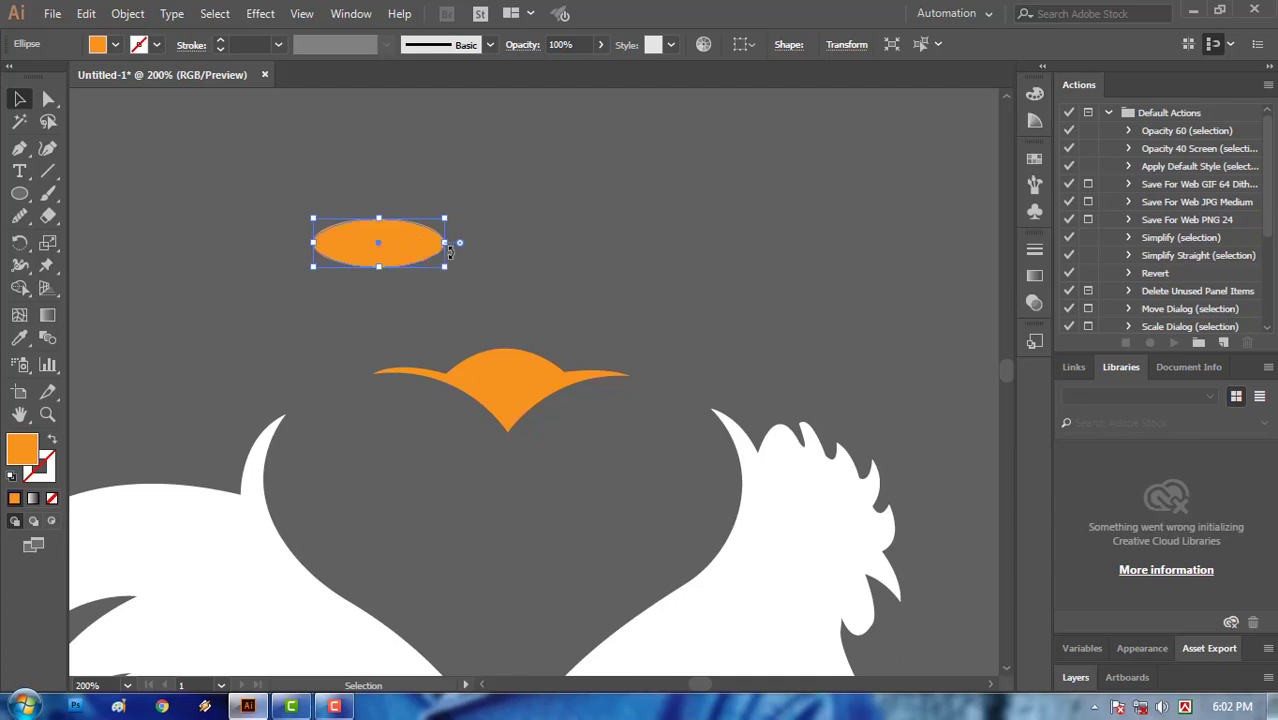
drag(445, 268, 529, 311)
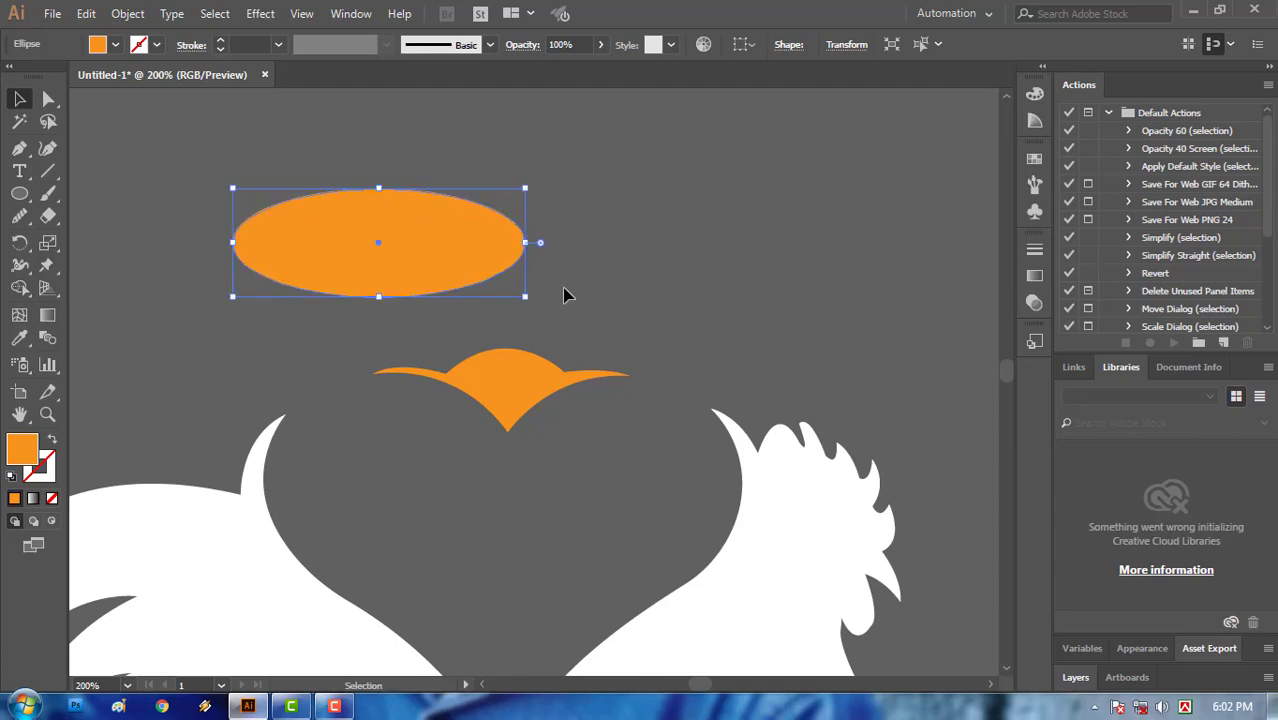
click(565, 288)
- Convert the two side anchor points of the orange ellipse to corners, leaving its upper and lower anchors curved
ctrl+click(510, 278)
drag(577, 373, 770, 385)
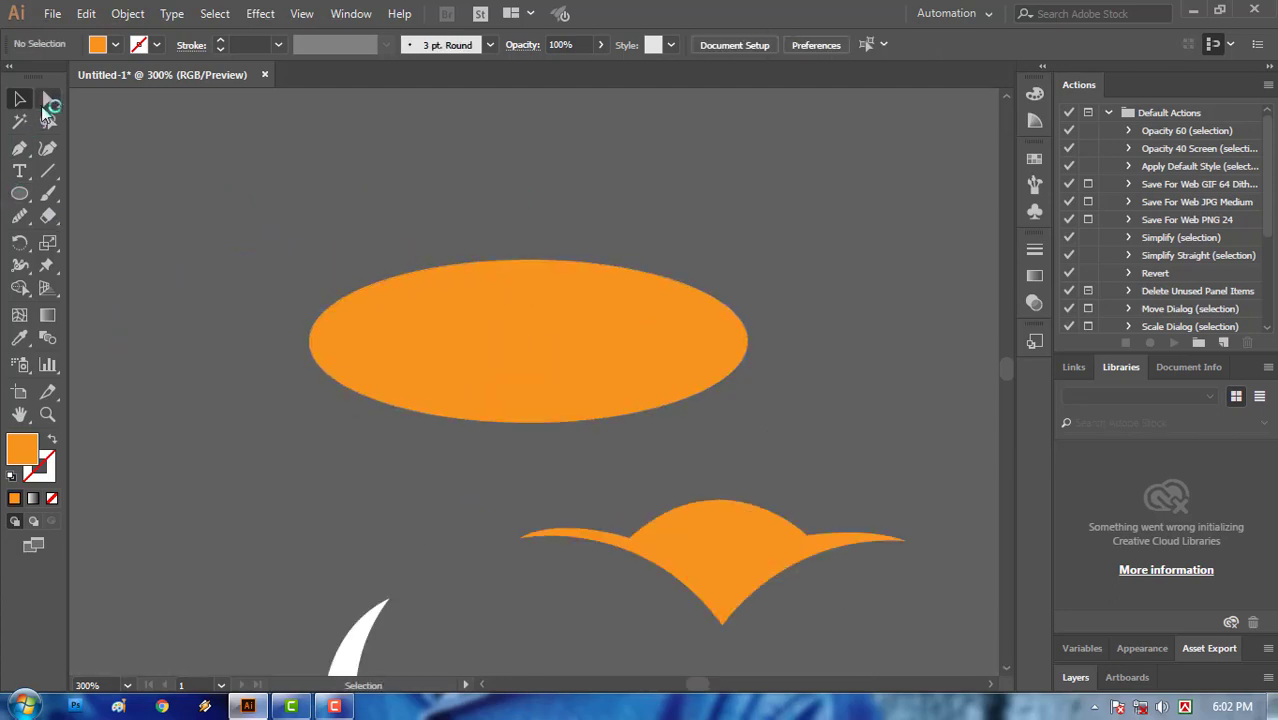
click(48, 100)
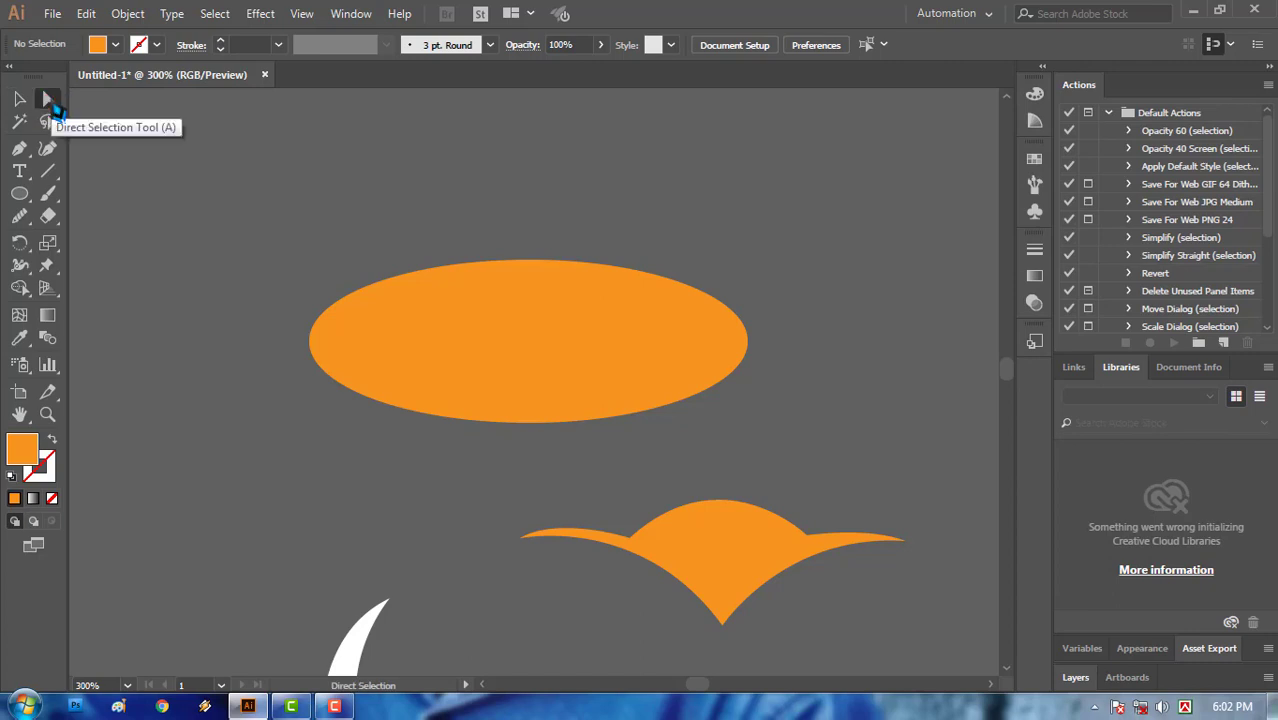
click(310, 342)
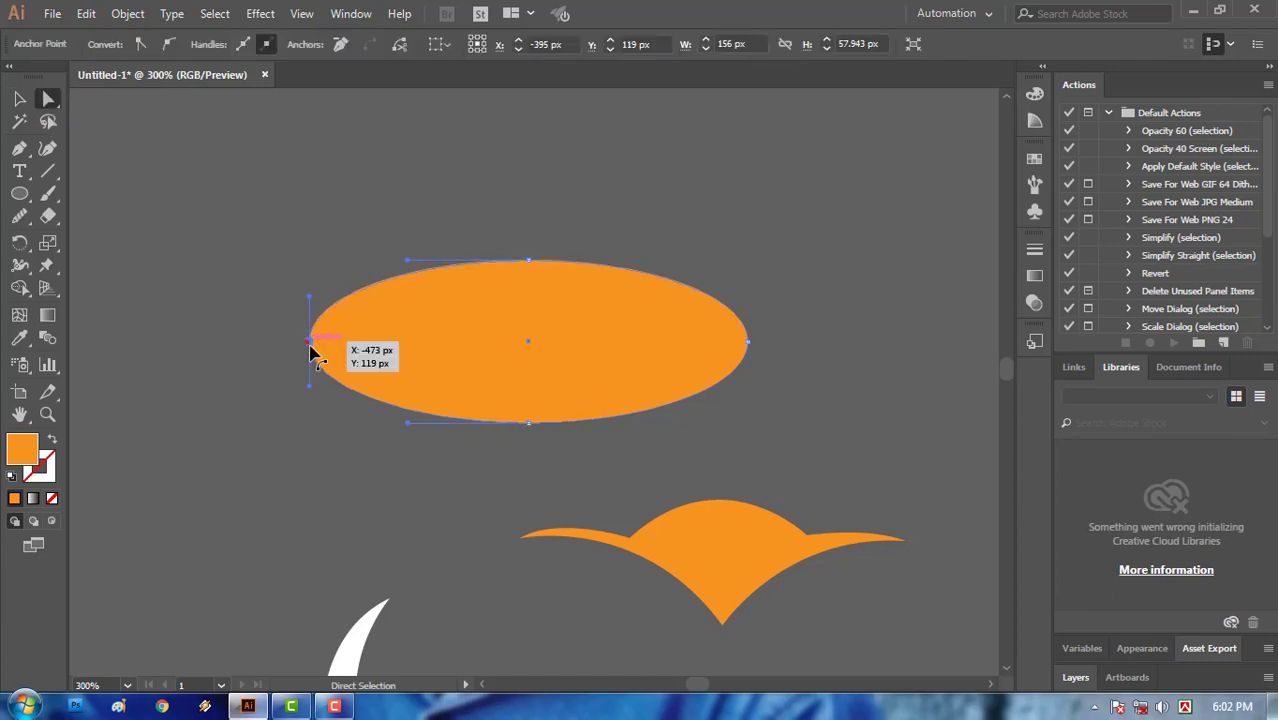
shift+click(749, 343)
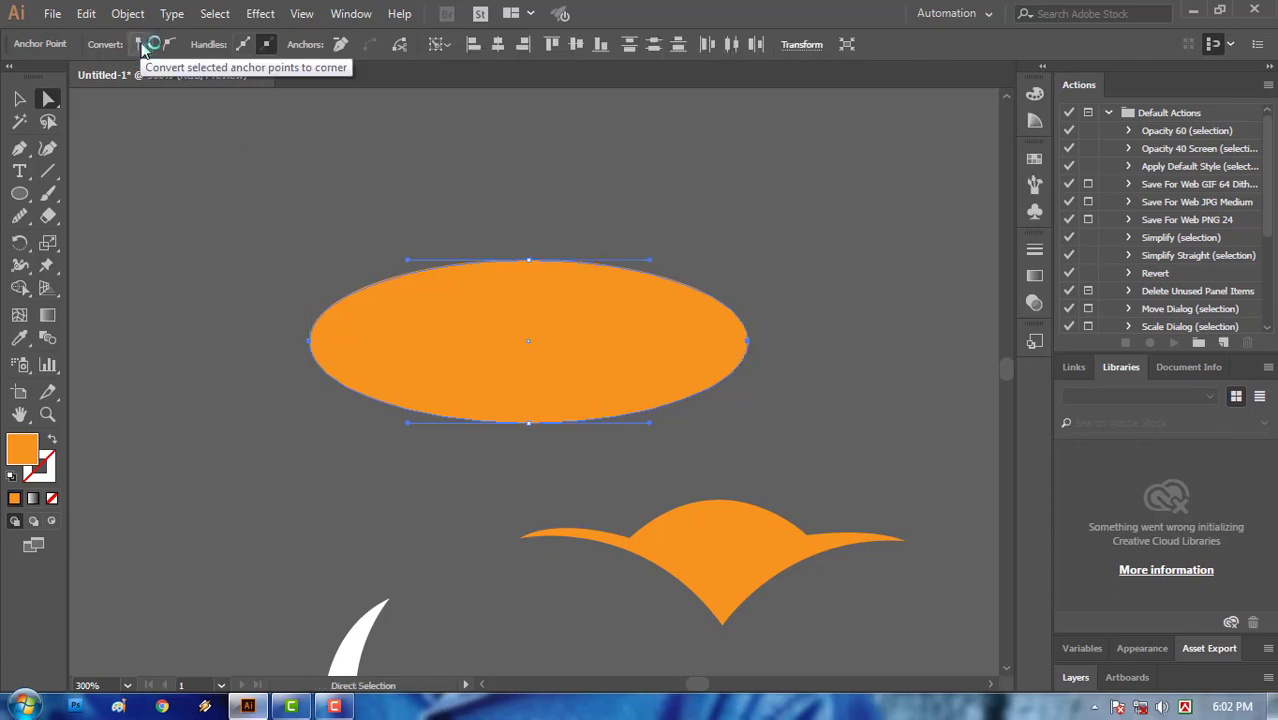
click(141, 44)
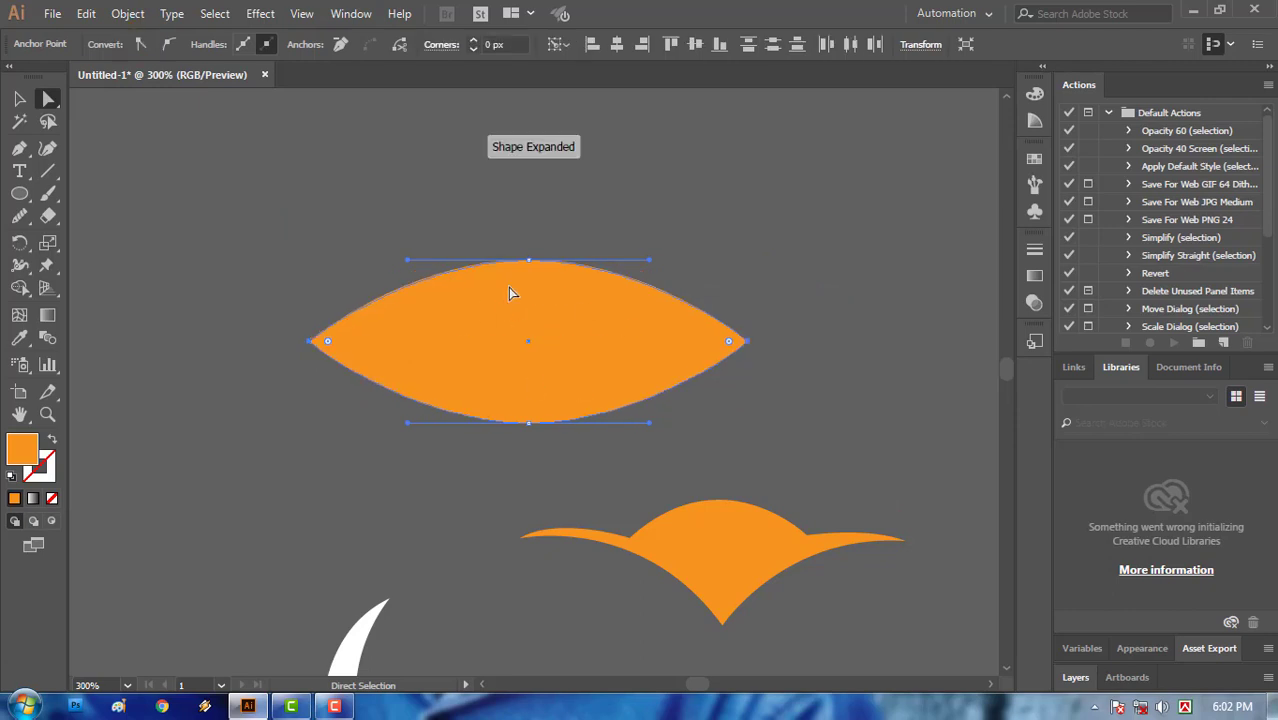
- Flatten the pointed orange shape vertically into a thin sliver, keeping its full width, and deselect it
click(22, 106)
click(397, 180)
click(533, 270)
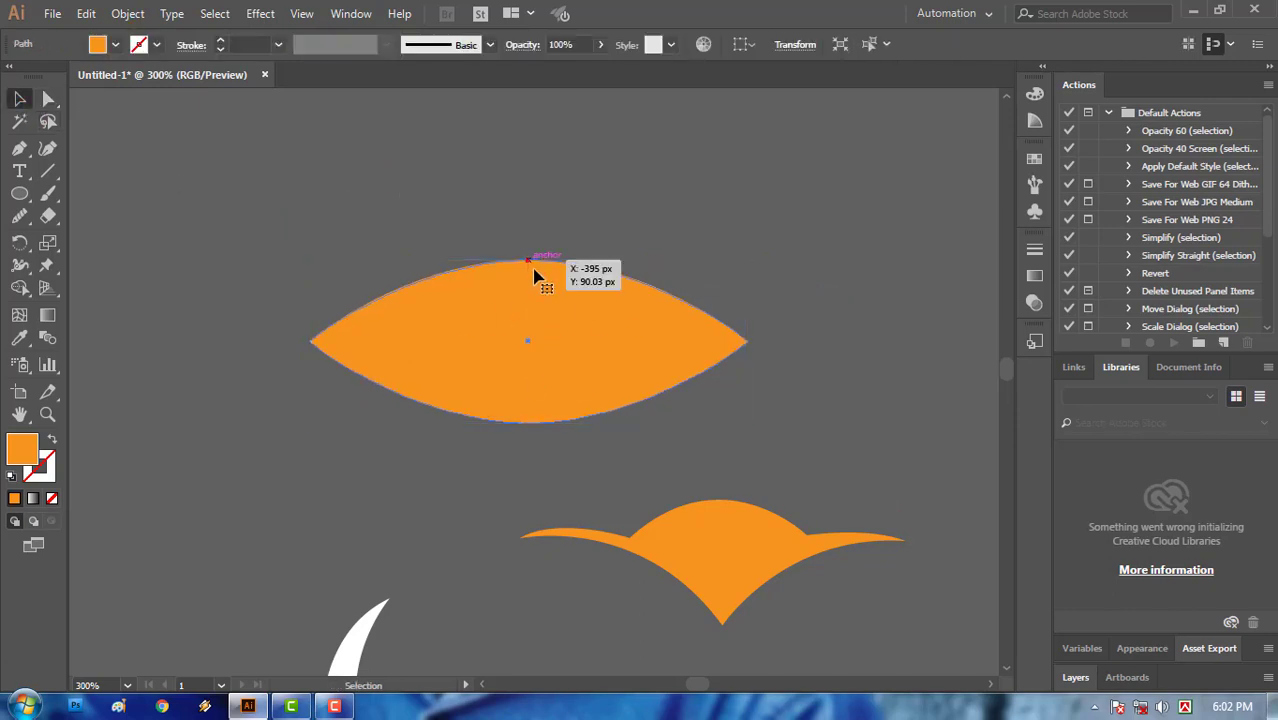
drag(528, 261, 503, 400)
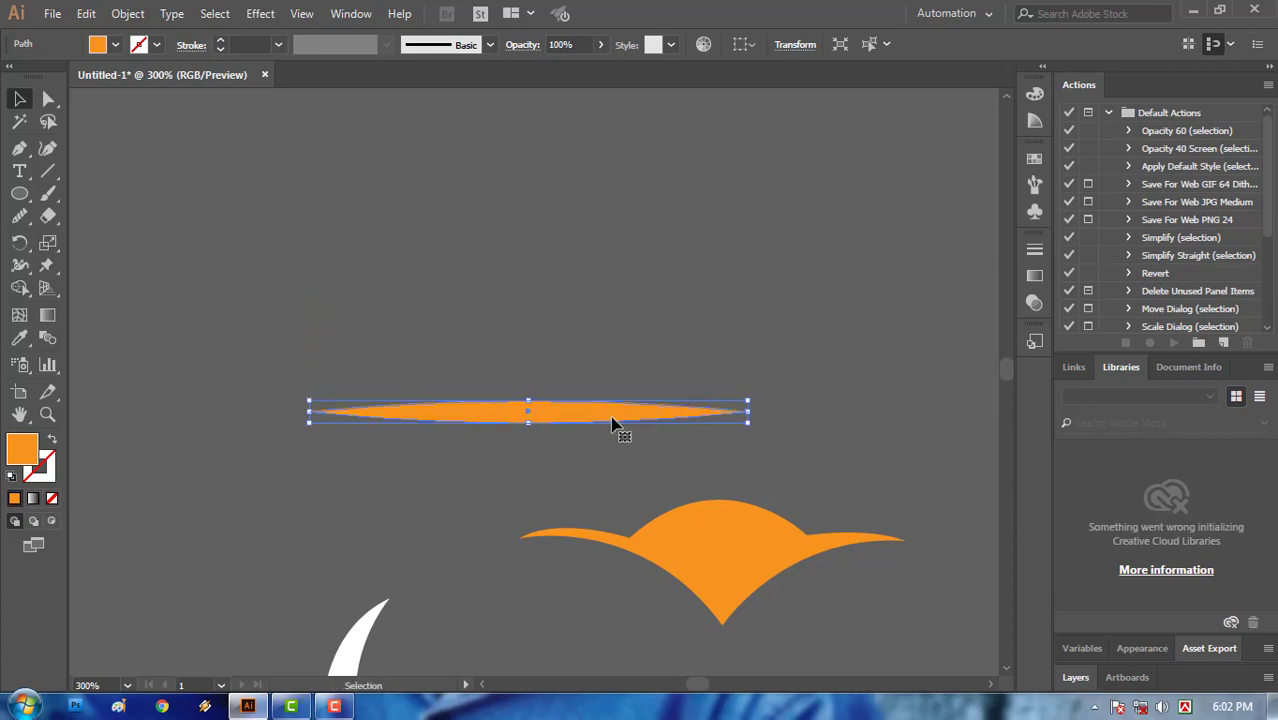
click(752, 470)
- Rotate the orange sliver to slope down toward the sun's dome and position it above the tail-side wing as a ray
drag(670, 417, 645, 371)
drag(728, 376, 614, 520)
drag(538, 418, 510, 386)
mouse_move(608, 508)
mouse_down()
mouse_move(589, 468)
mouse_move(610, 500)
mouse_up()
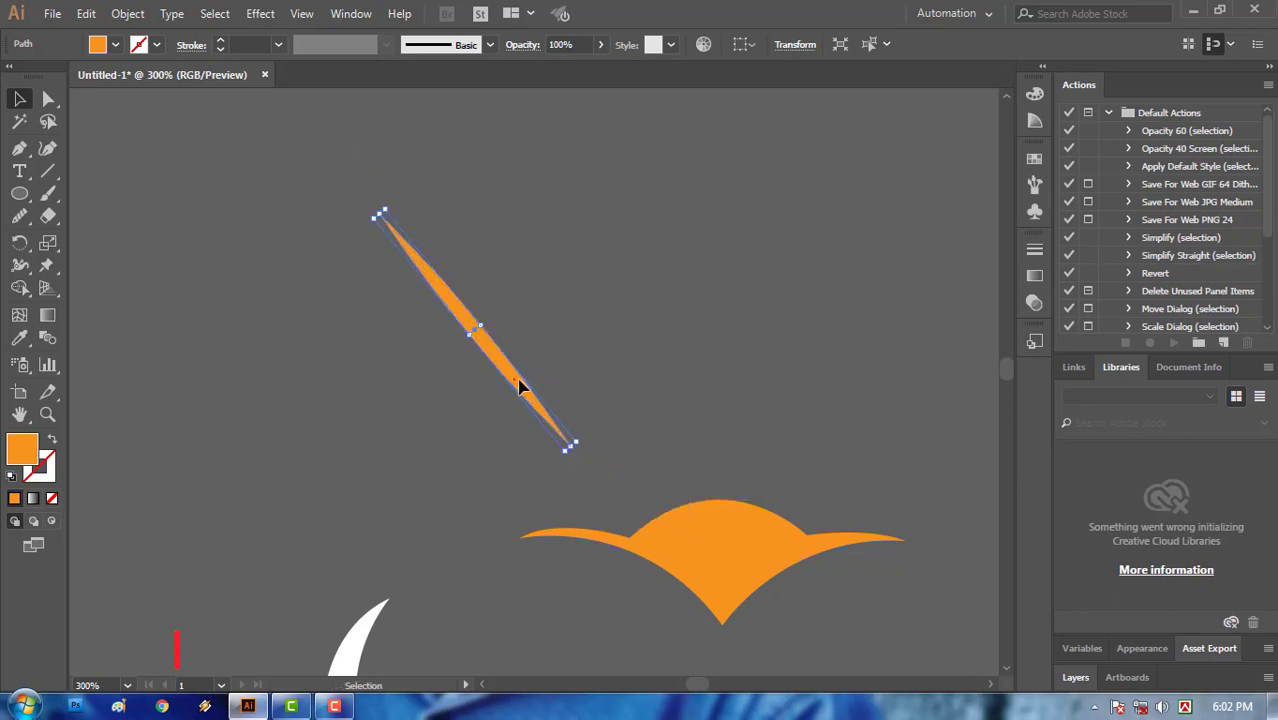
drag(516, 380, 651, 378)
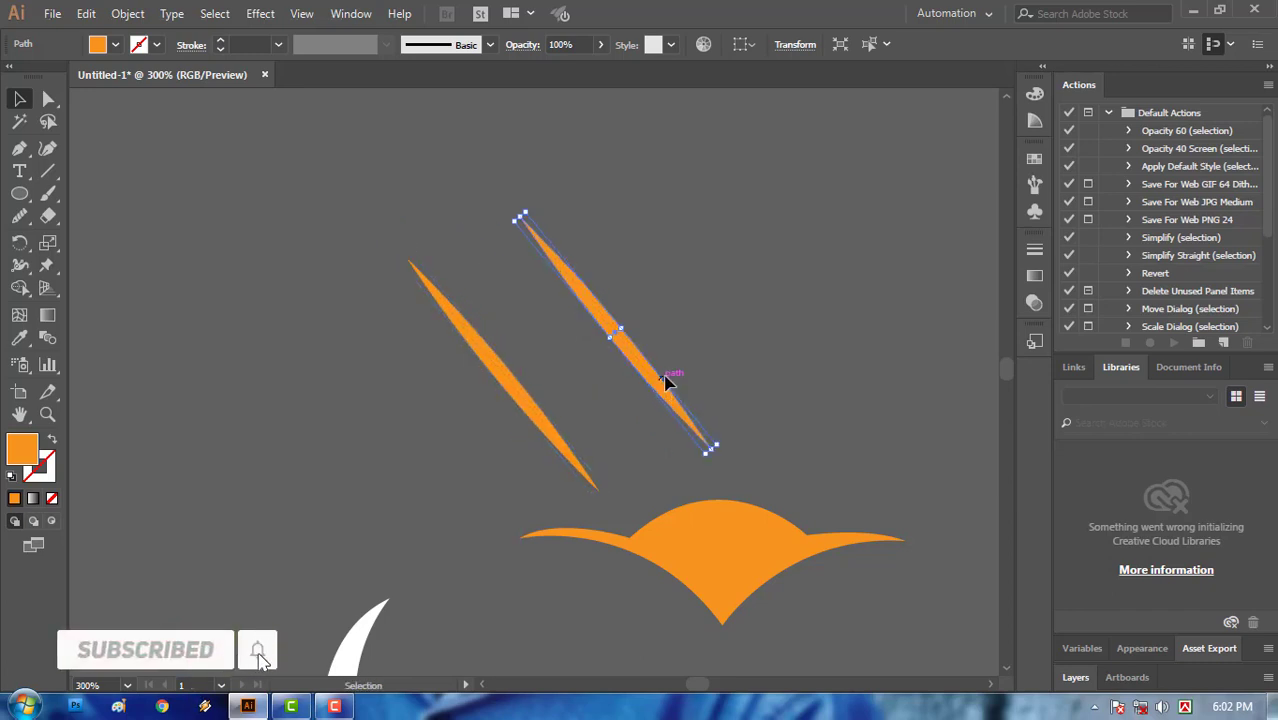
key(Delete)
click(536, 418)
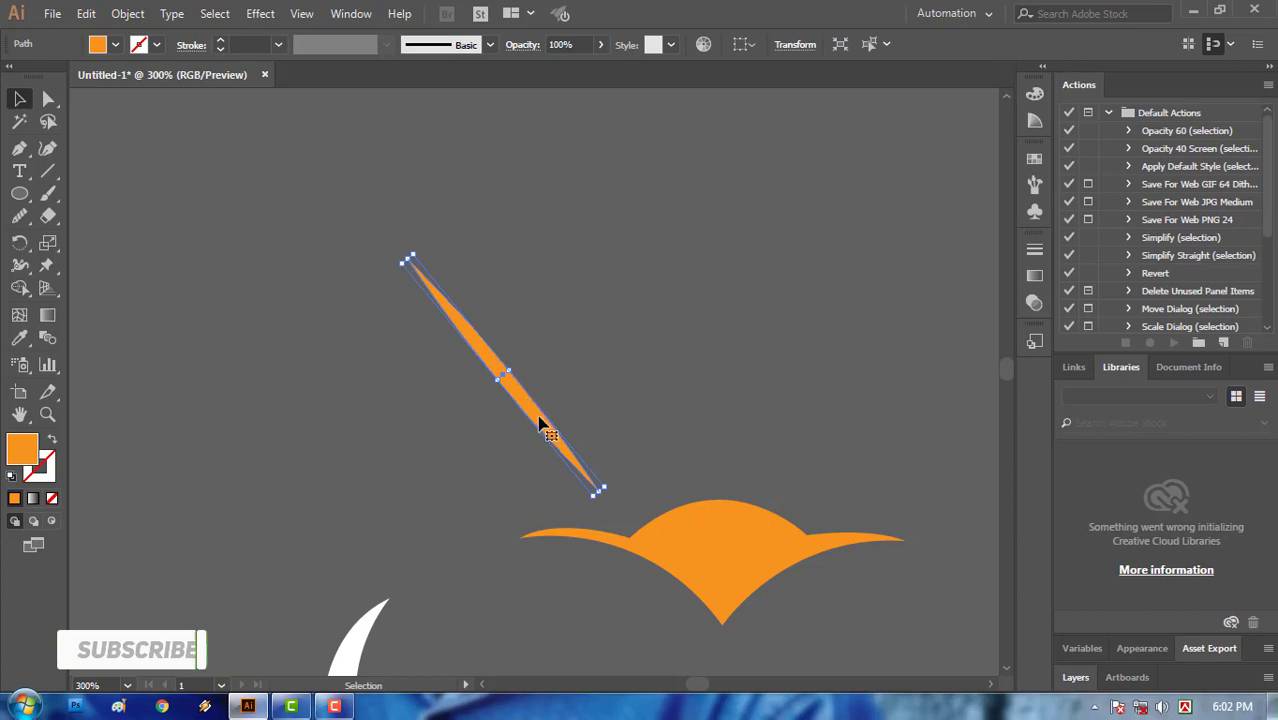
drag(538, 422, 638, 386)
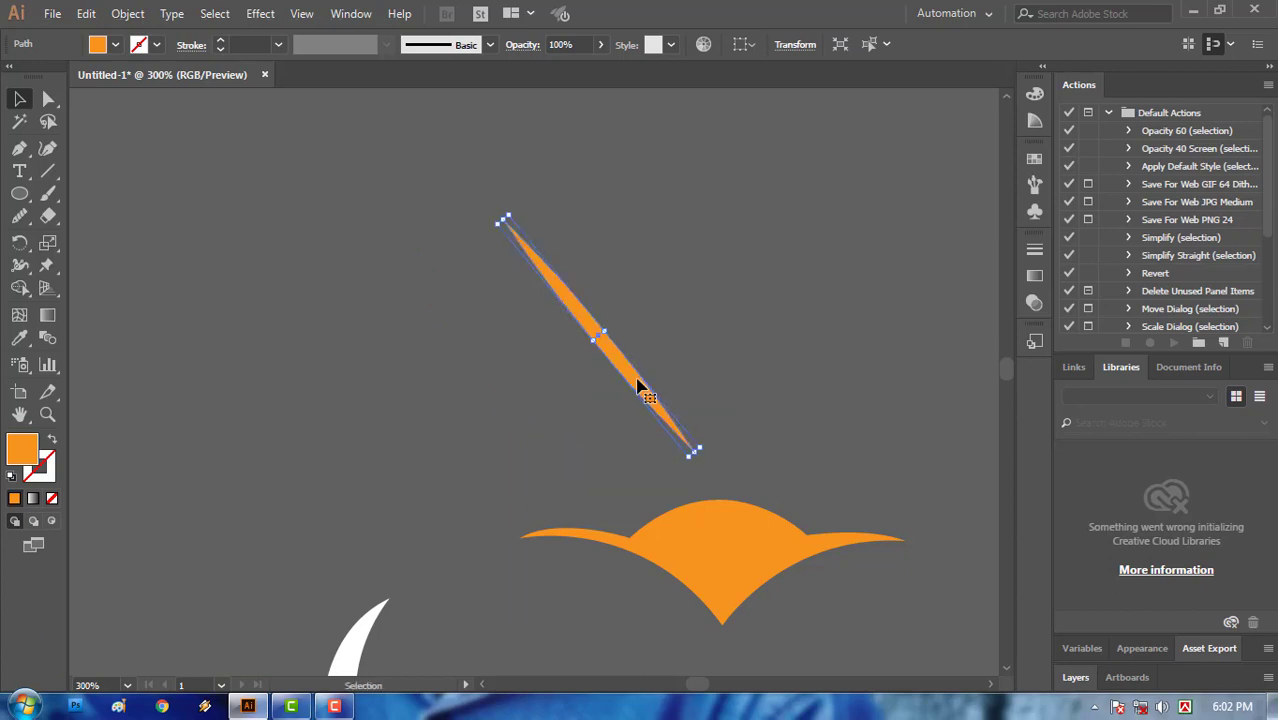
key(ctrl+z)
drag(536, 421, 650, 372)
key(ctrl+z)
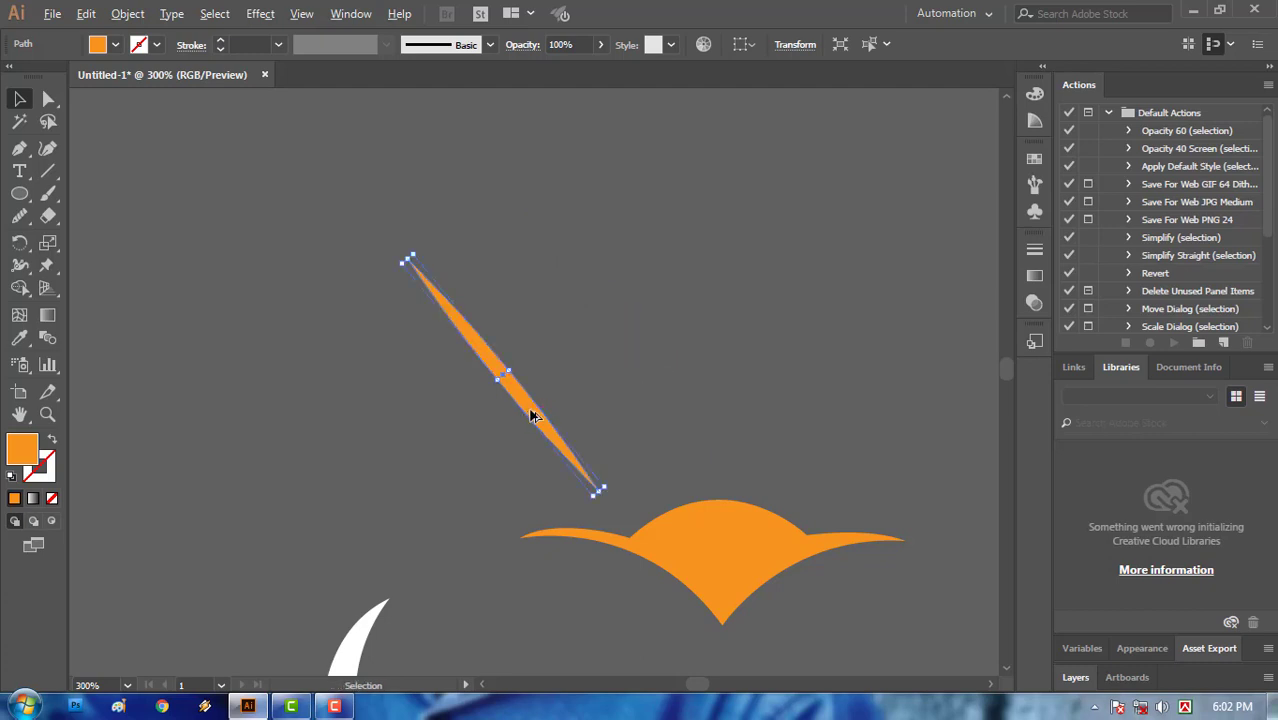
- Duplicate the tilted ray, rotate the copy upright and centre it above the sun's dome, leaving a small gap
alt+drag(533, 416, 674, 365)
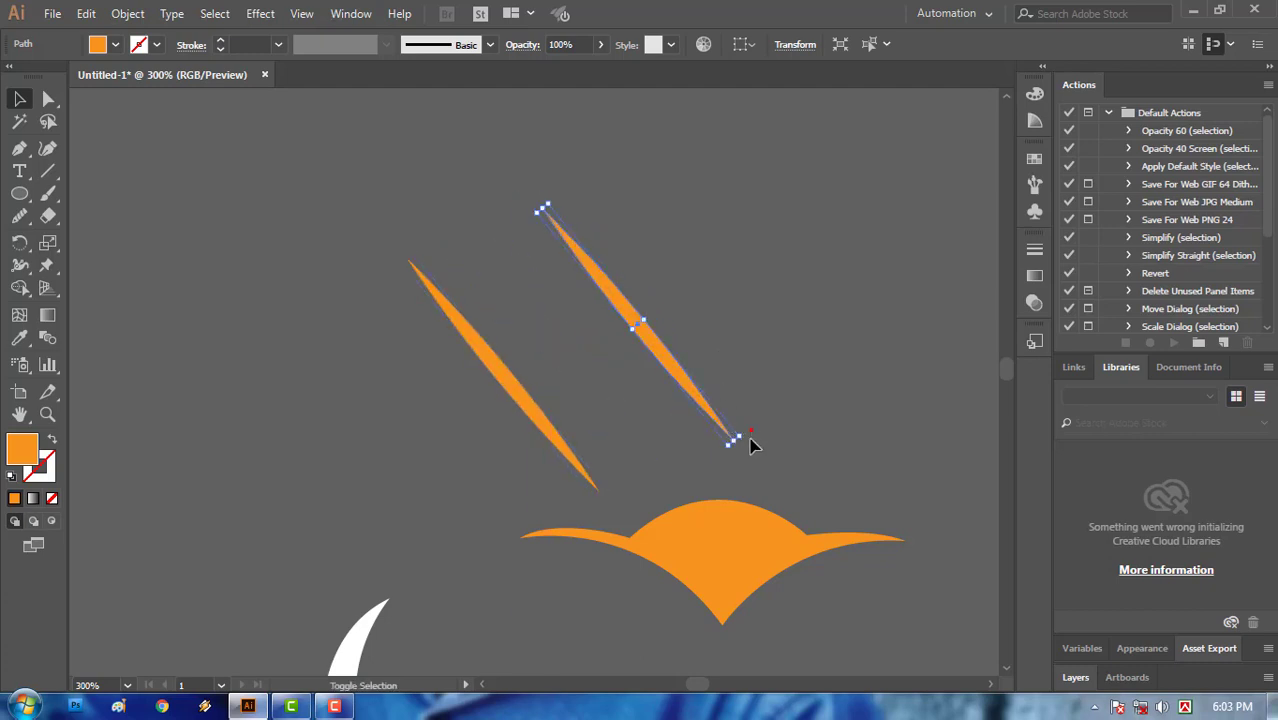
drag(745, 437, 650, 531)
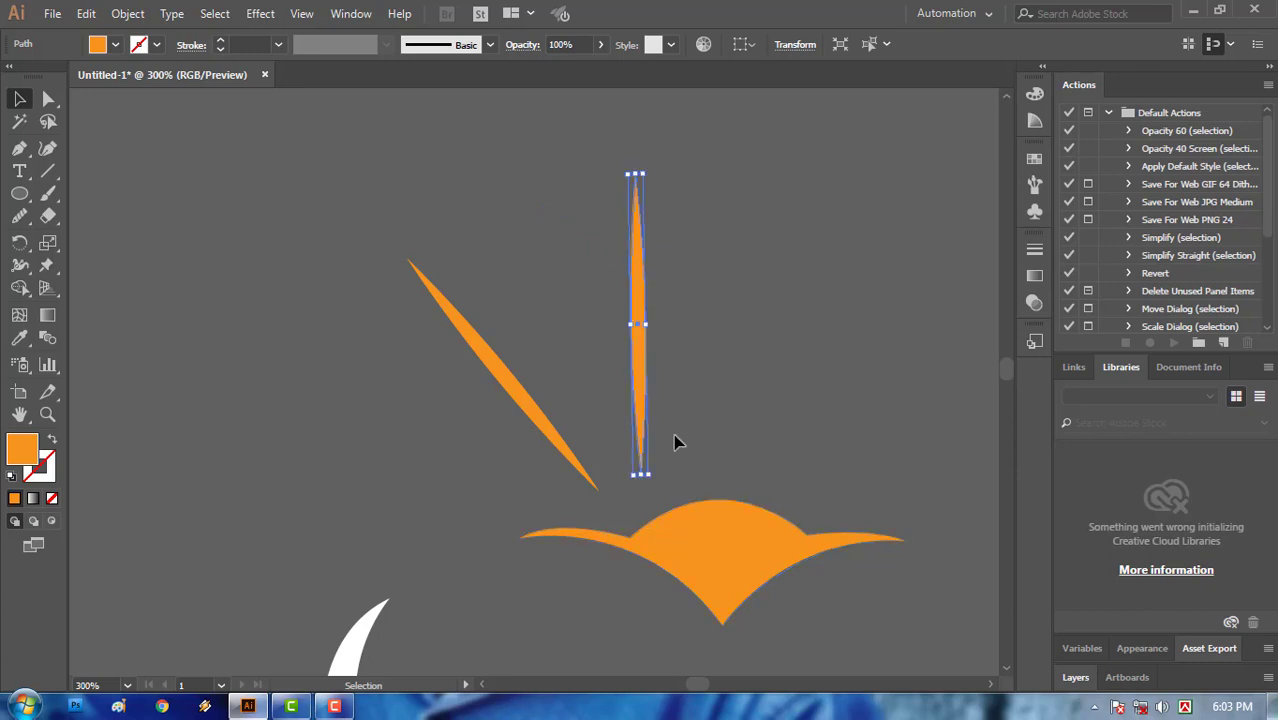
drag(641, 378, 712, 383)
key(Right)
key(Right)
key(Right)
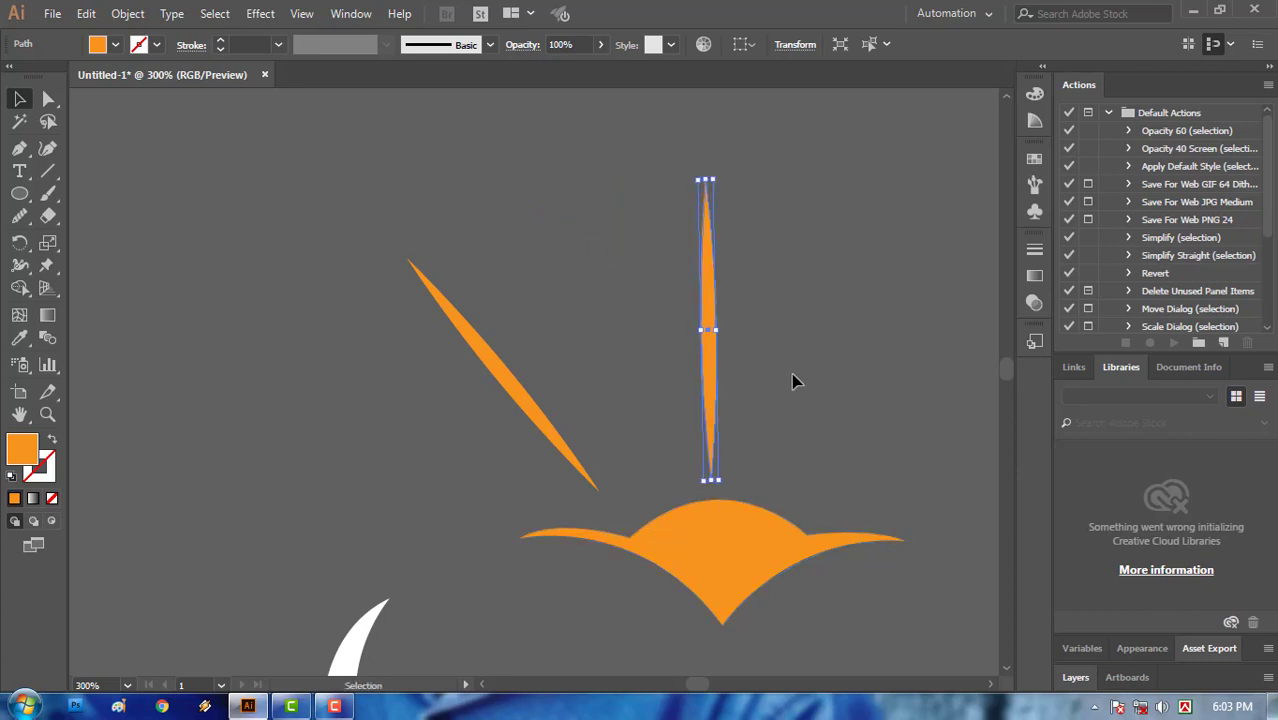
click(799, 393)
- Duplicate the tilted ray to the head side of the sun, rotate it to slope the opposite way and adjust its spacing
drag(799, 393, 659, 363)
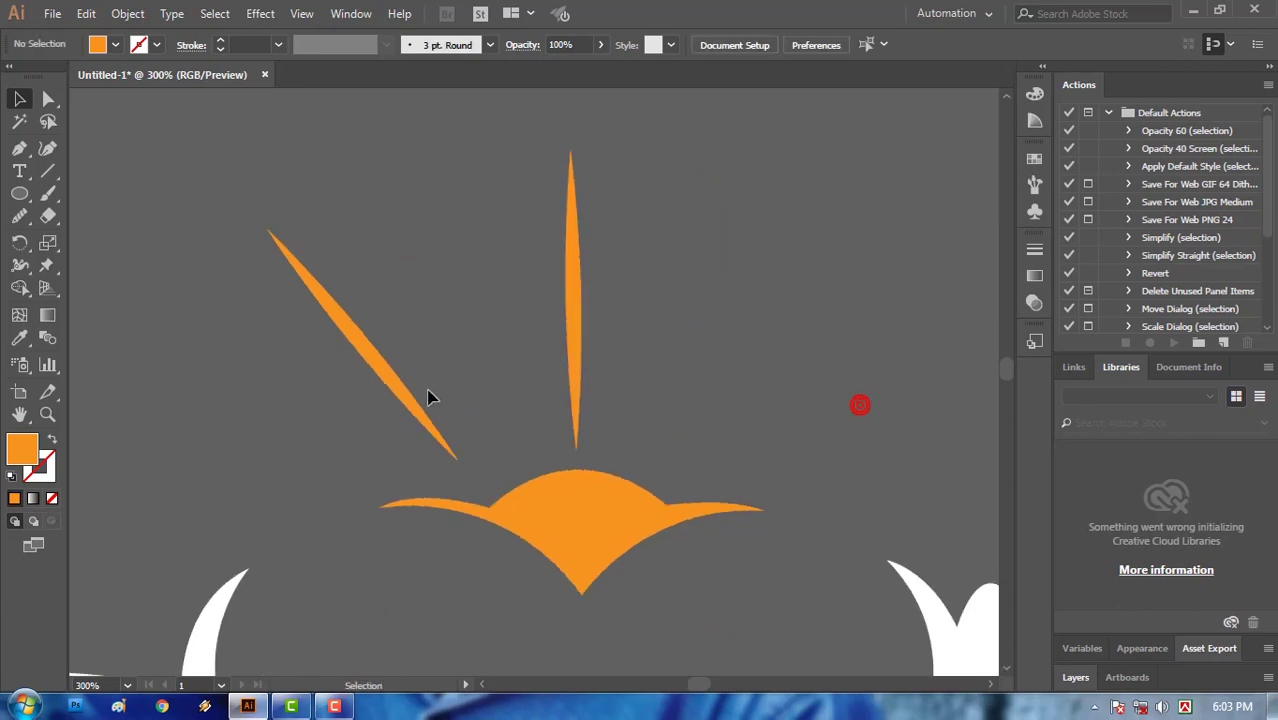
drag(380, 367, 759, 384)
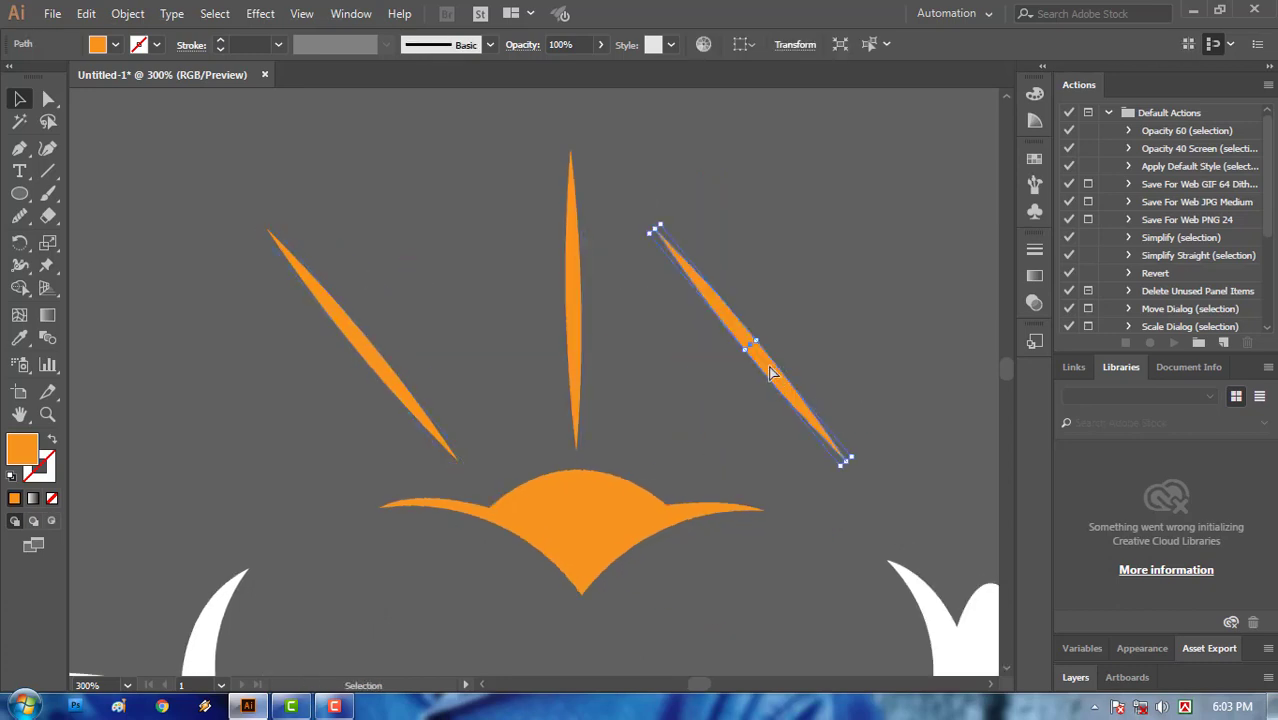
drag(847, 458, 860, 461)
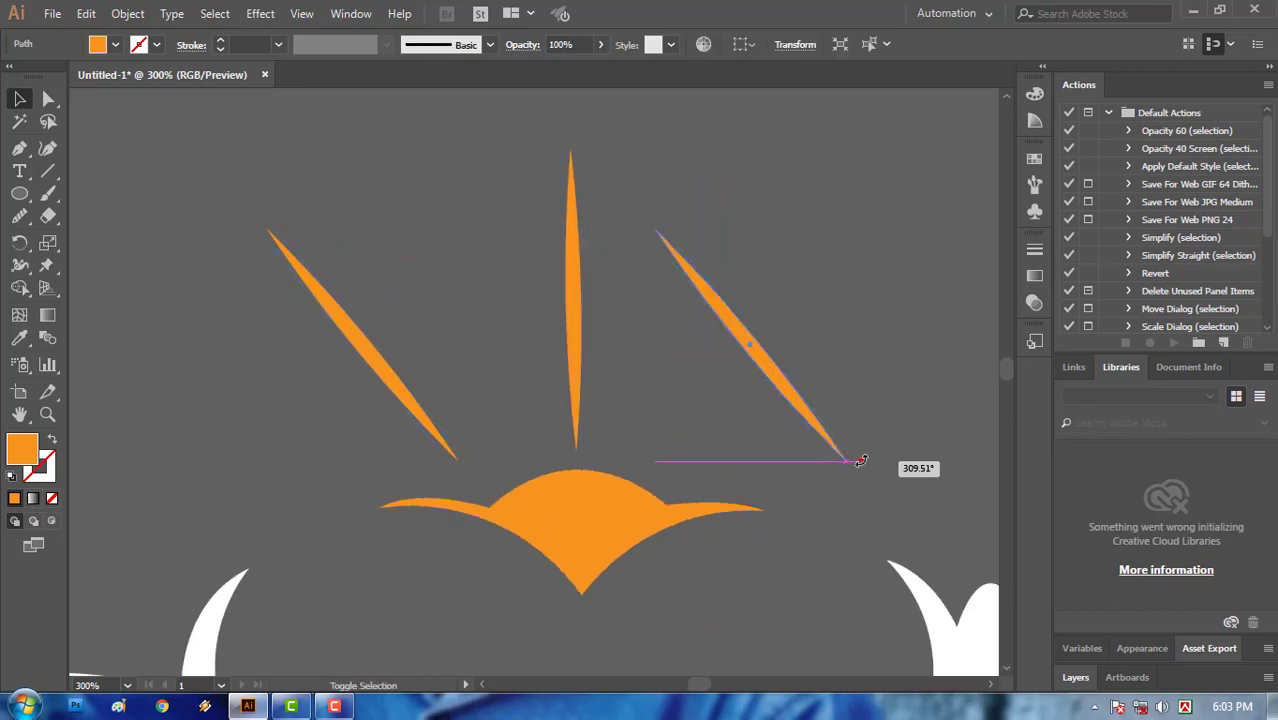
drag(818, 502, 642, 543)
drag(733, 370, 741, 362)
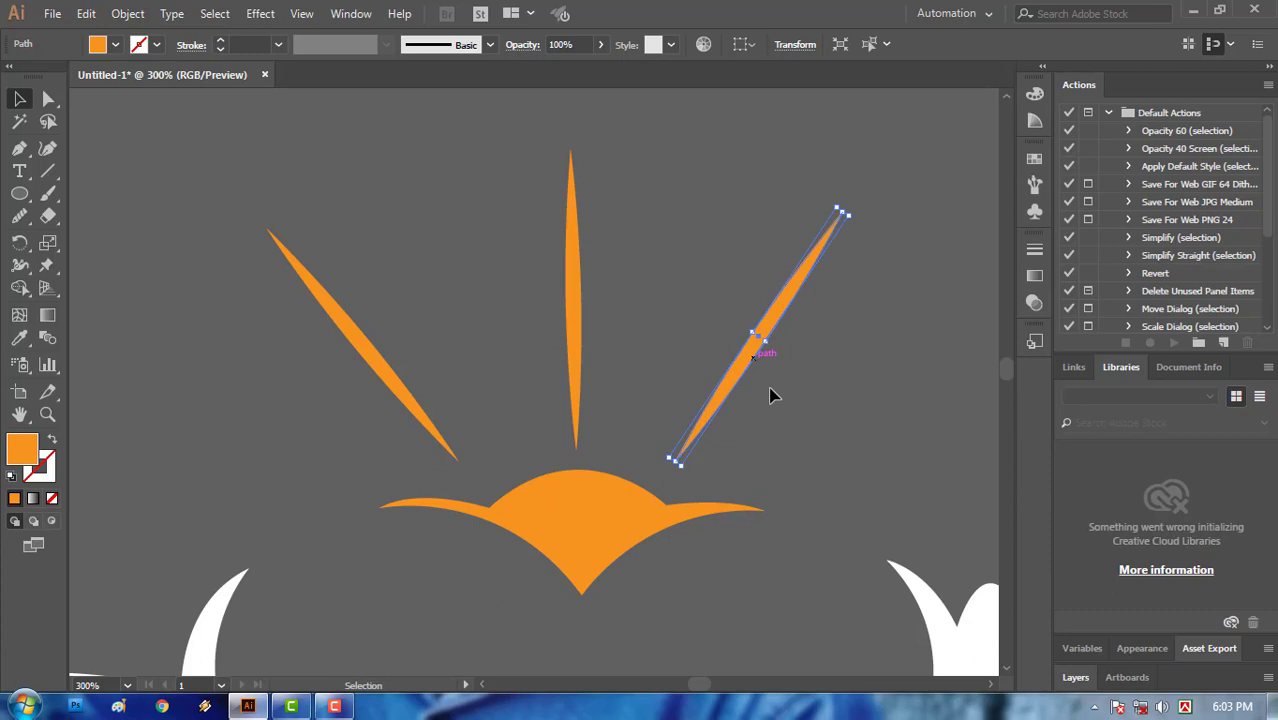
click(843, 440)
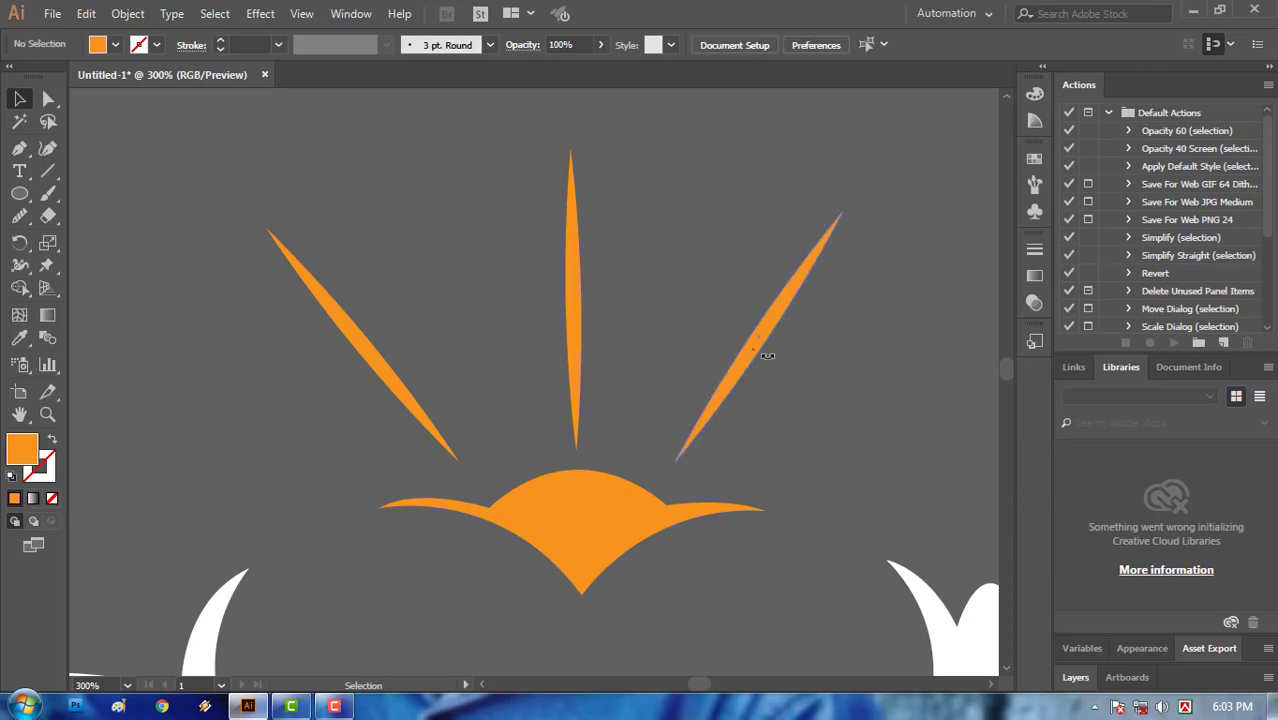
drag(767, 355, 808, 383)
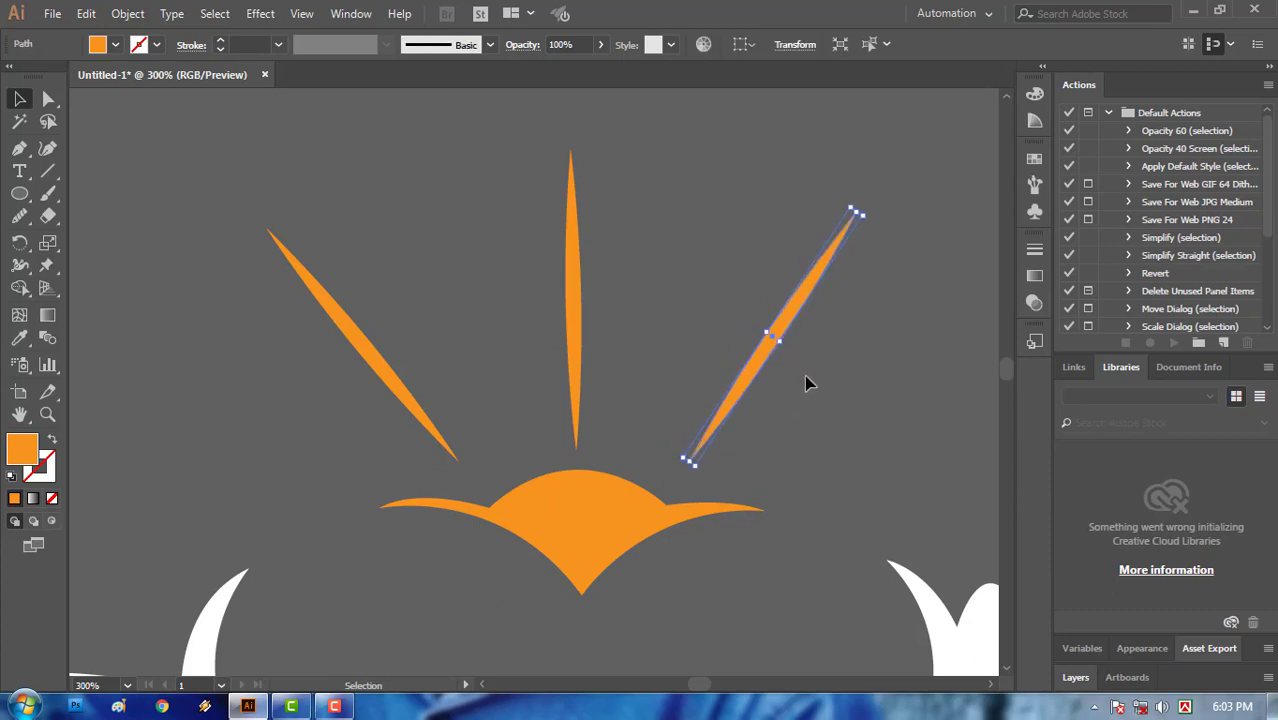
click(850, 399)
scroll(775, 518, down, 8)
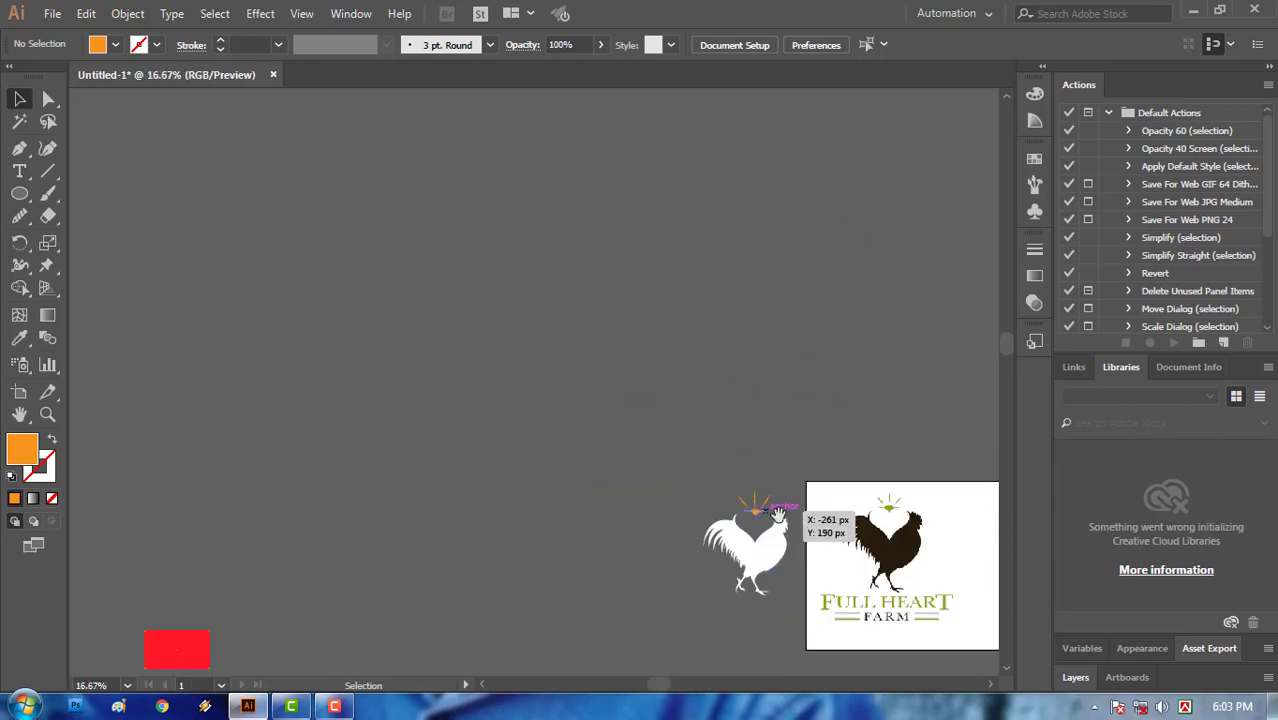
scroll(778, 512, up, 3)
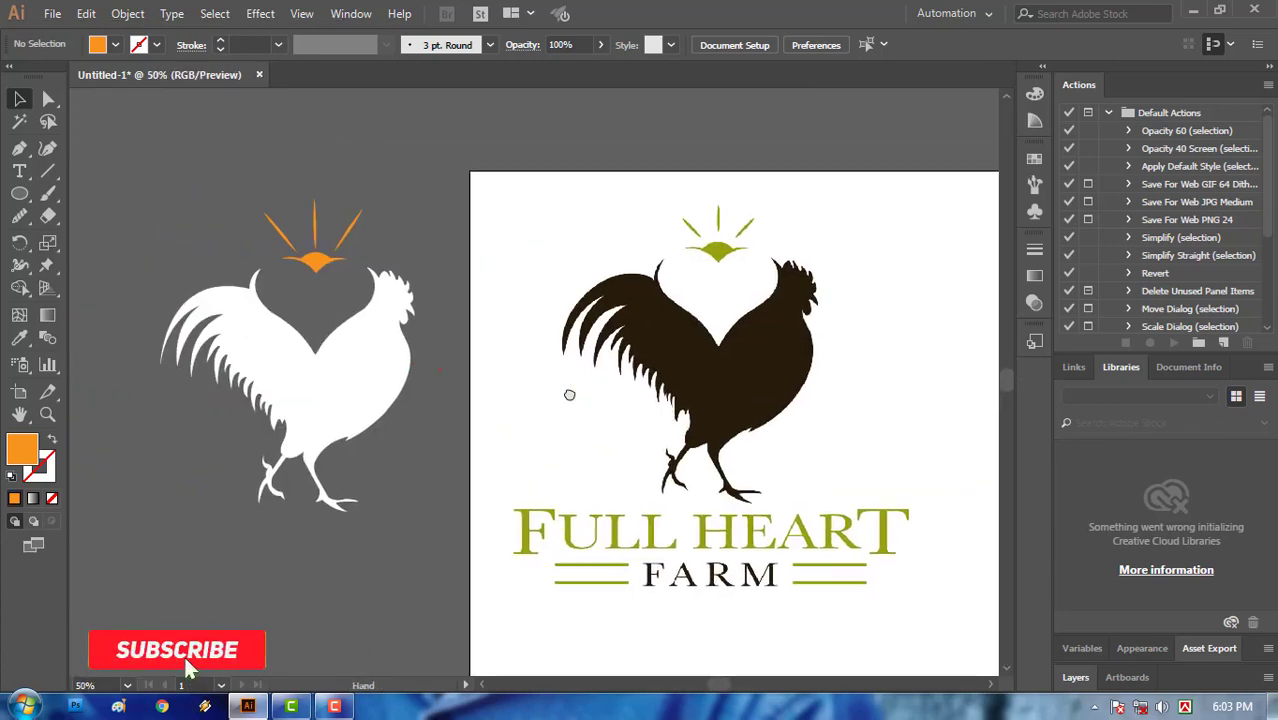
drag(570, 395, 602, 399)
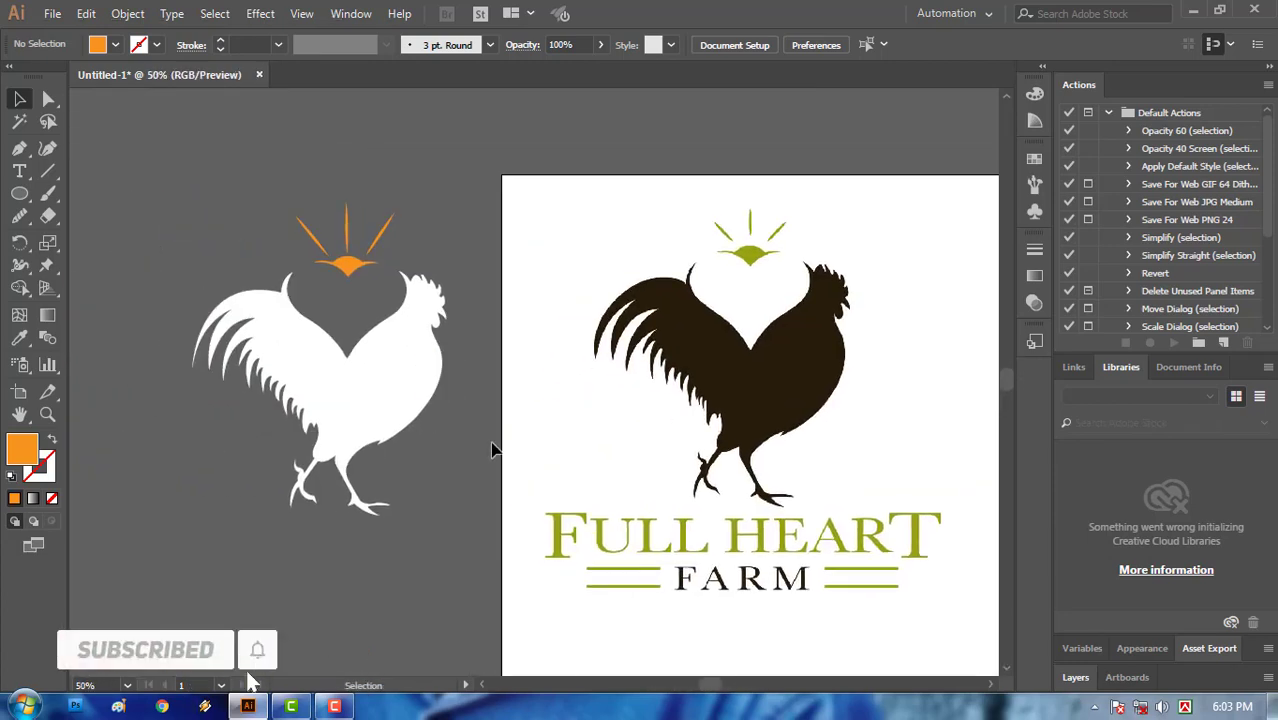